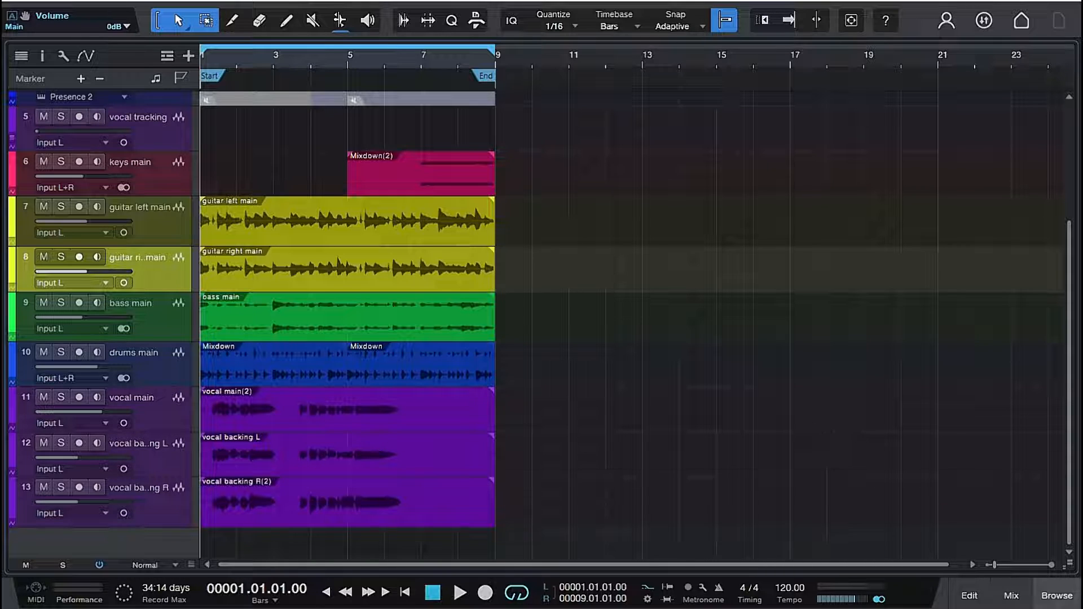
# - Play the opening of the full song mix from the start of the arrangement
pyautogui.click(1012, 597)
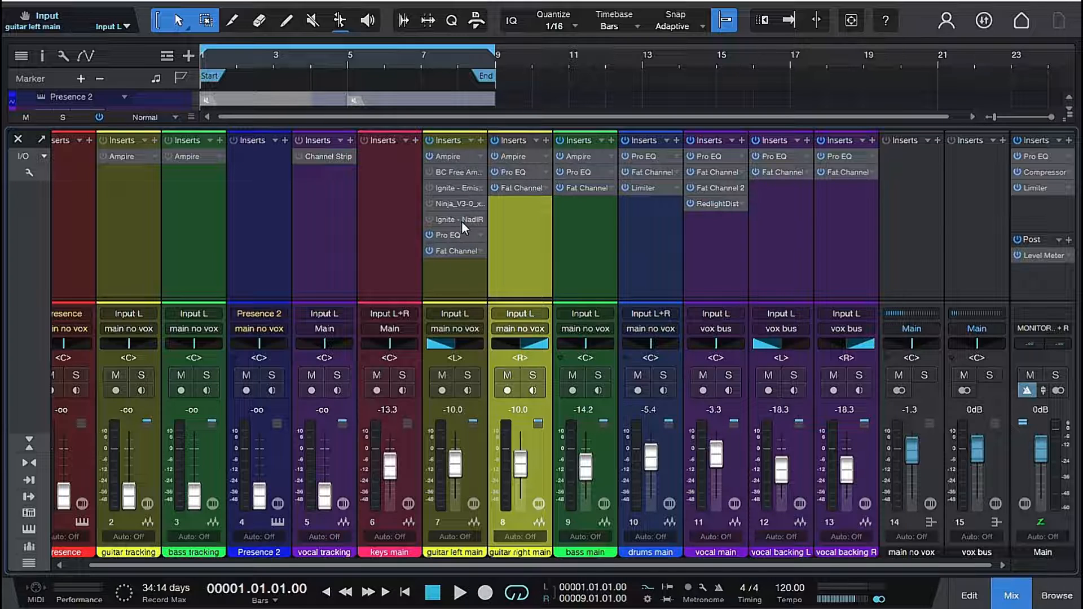
pyautogui.press('F3')
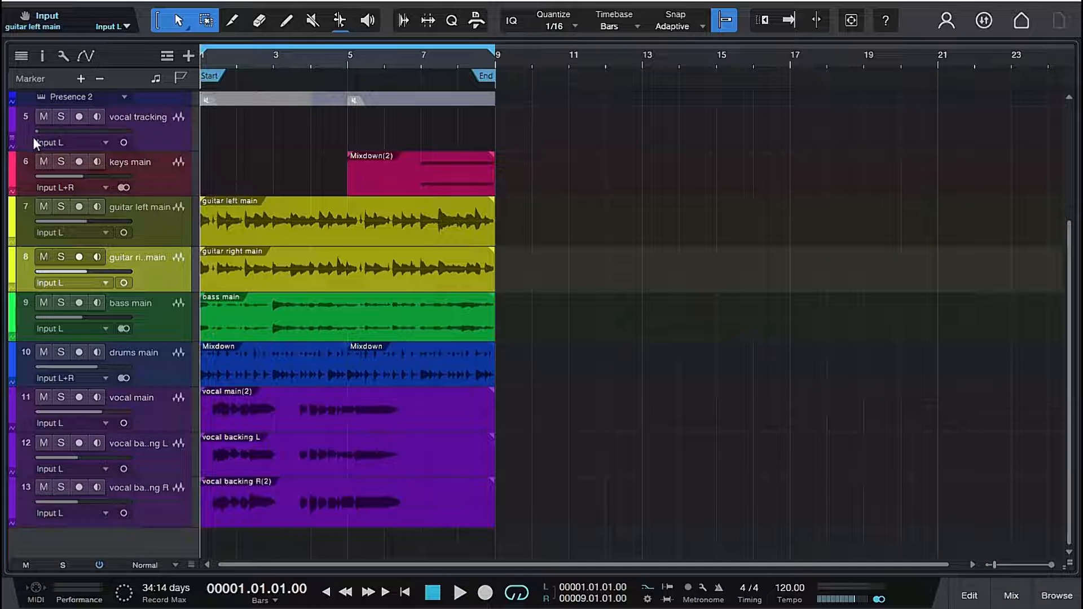
pyautogui.press('space')
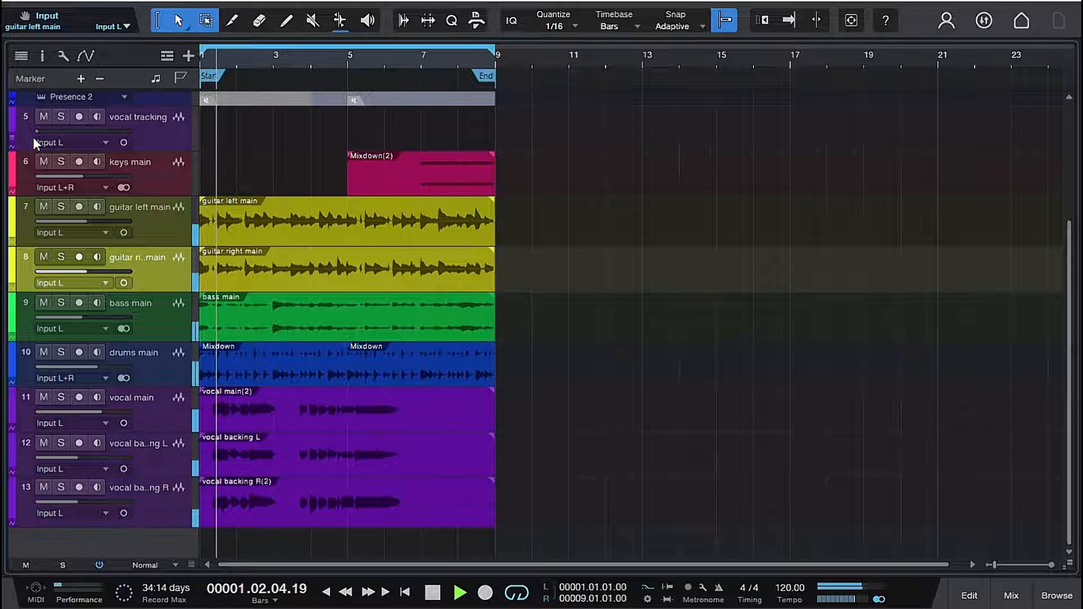
pyautogui.press('space')
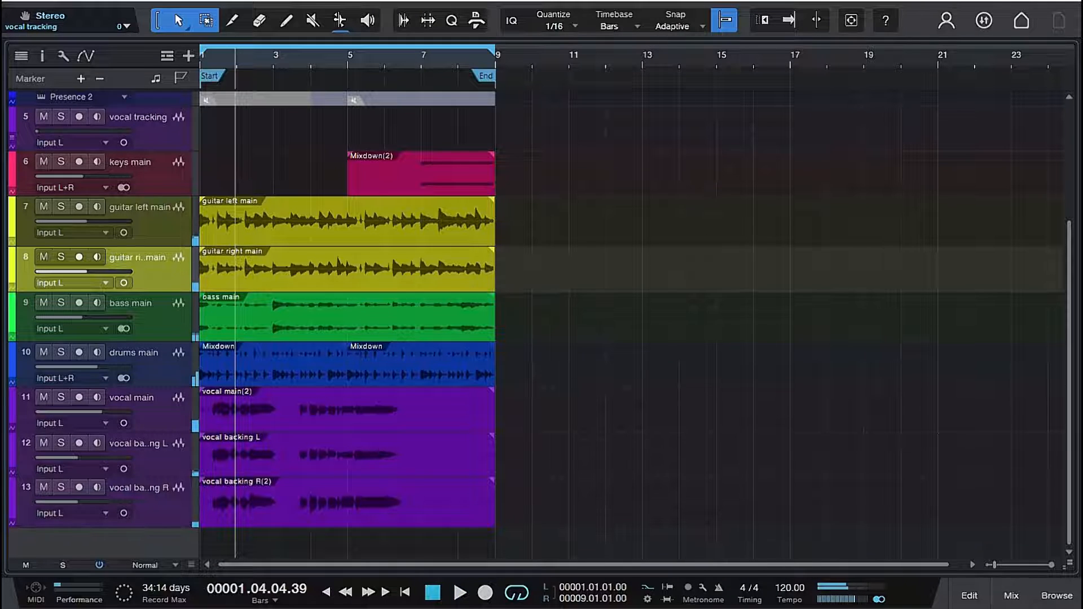
# - Solo the guitar left main track and play it back with its current effects
pyautogui.click(63, 207)
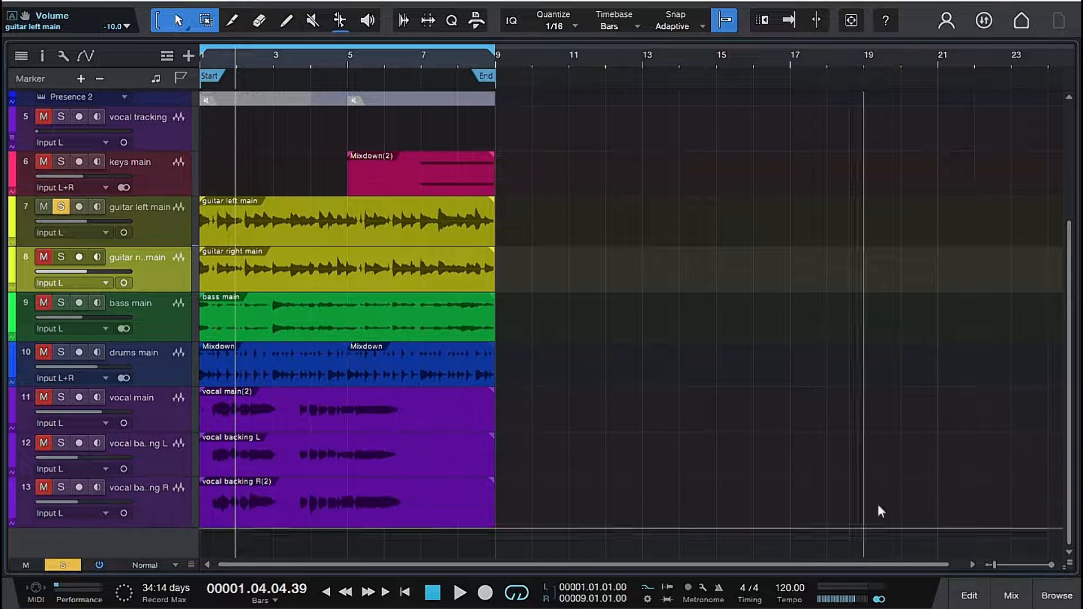
pyautogui.click(1009, 594)
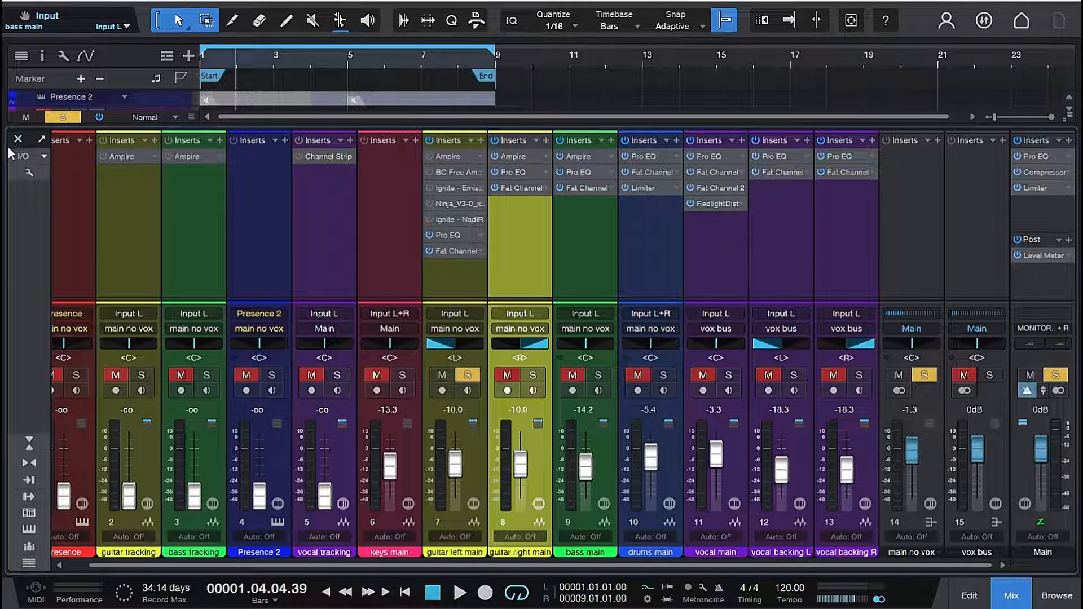
pyautogui.press('space')
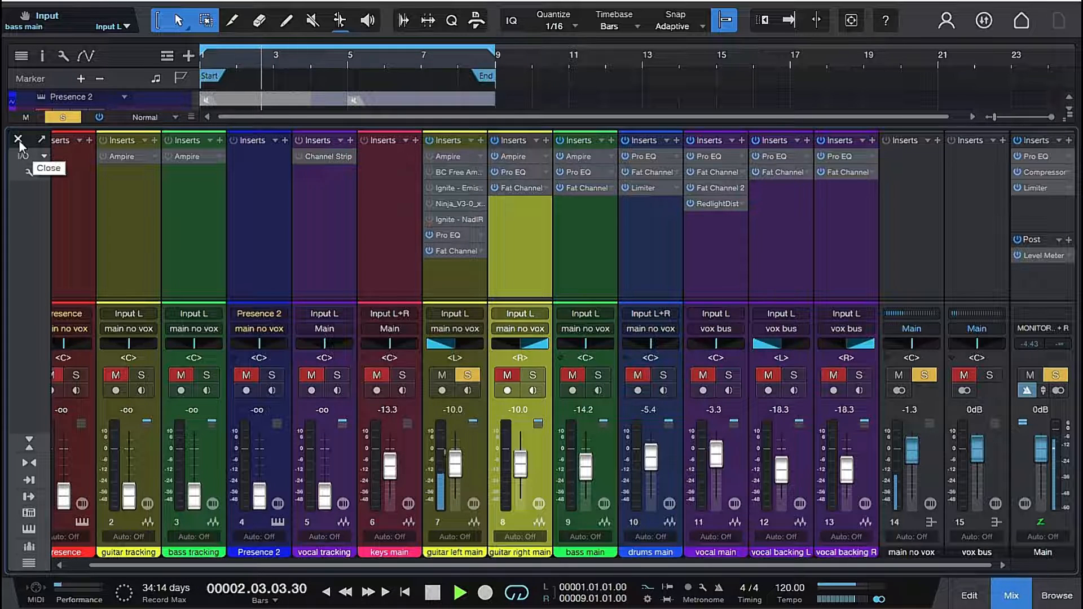
pyautogui.press('space')
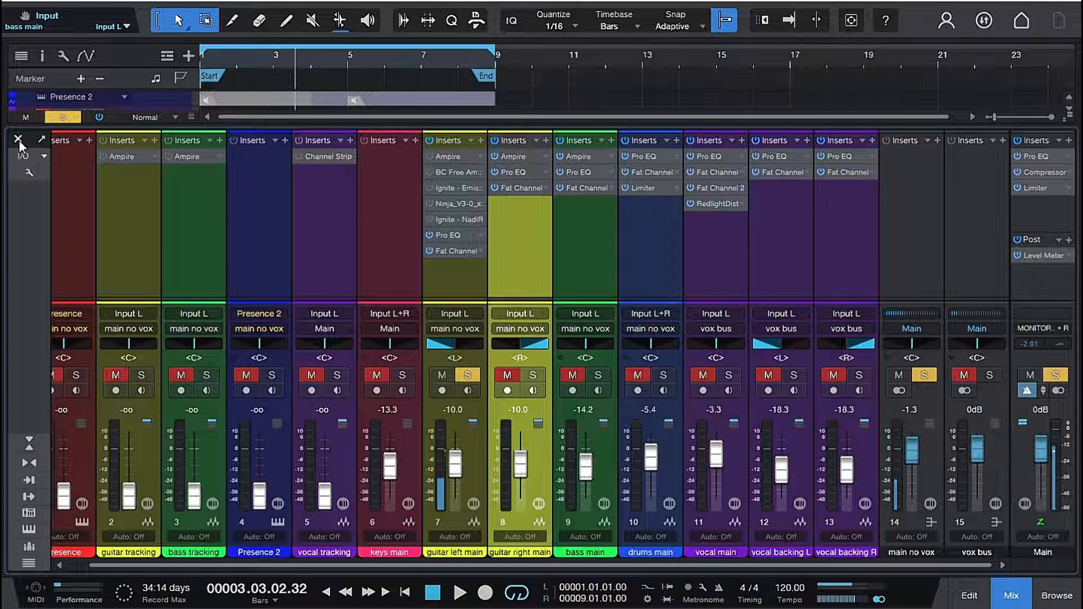
pyautogui.click(19, 139)
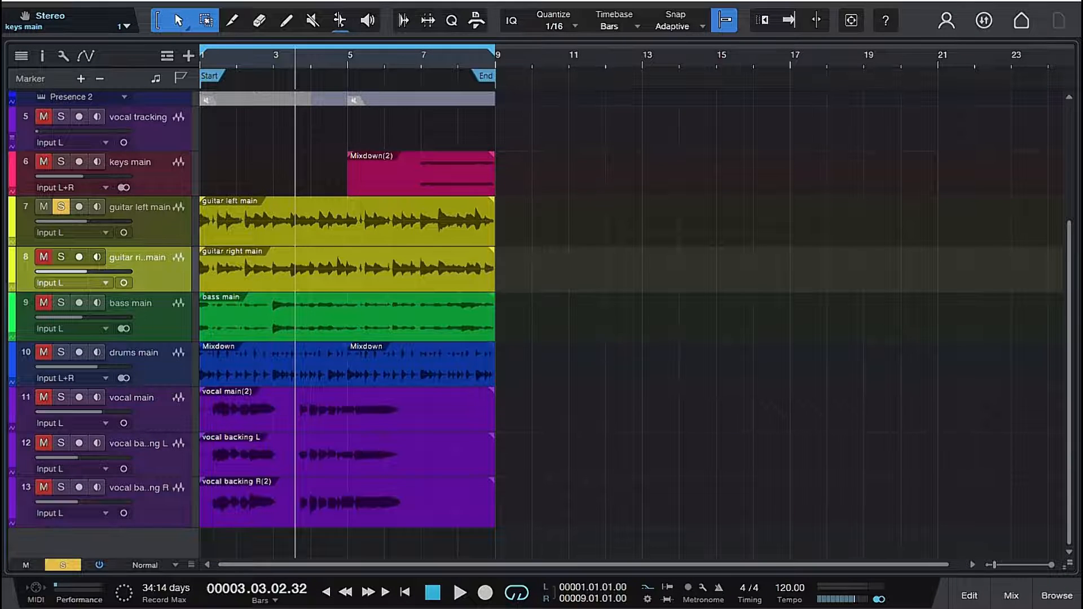
# - Bypass the Pro EQ and Fat Channel inserts on the guitar left main track and play the dry signal
pyautogui.press('F3')
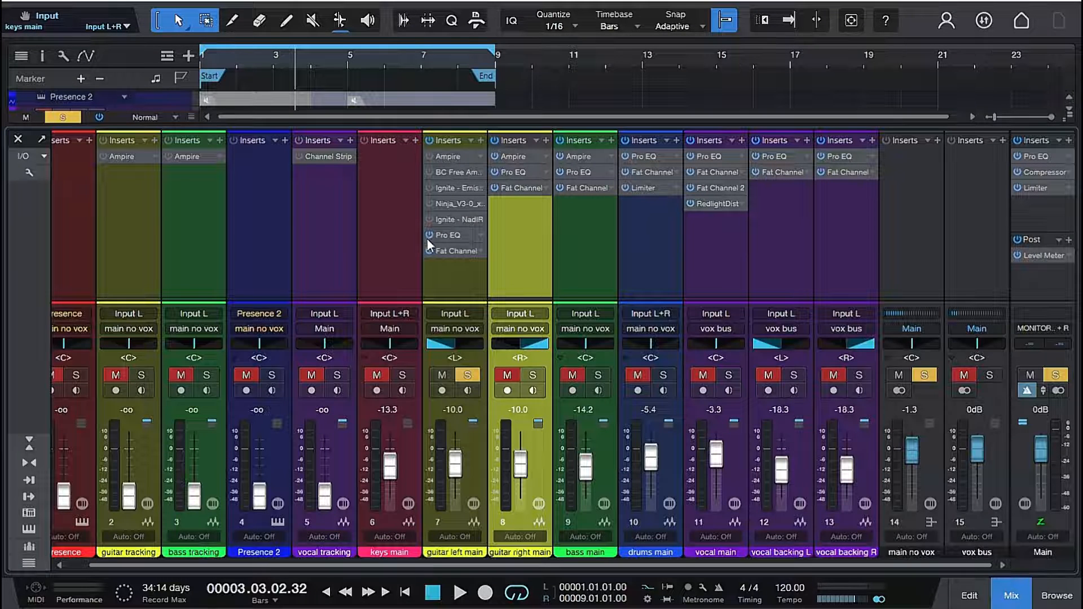
pyautogui.click(427, 252)
pyautogui.click(18, 138)
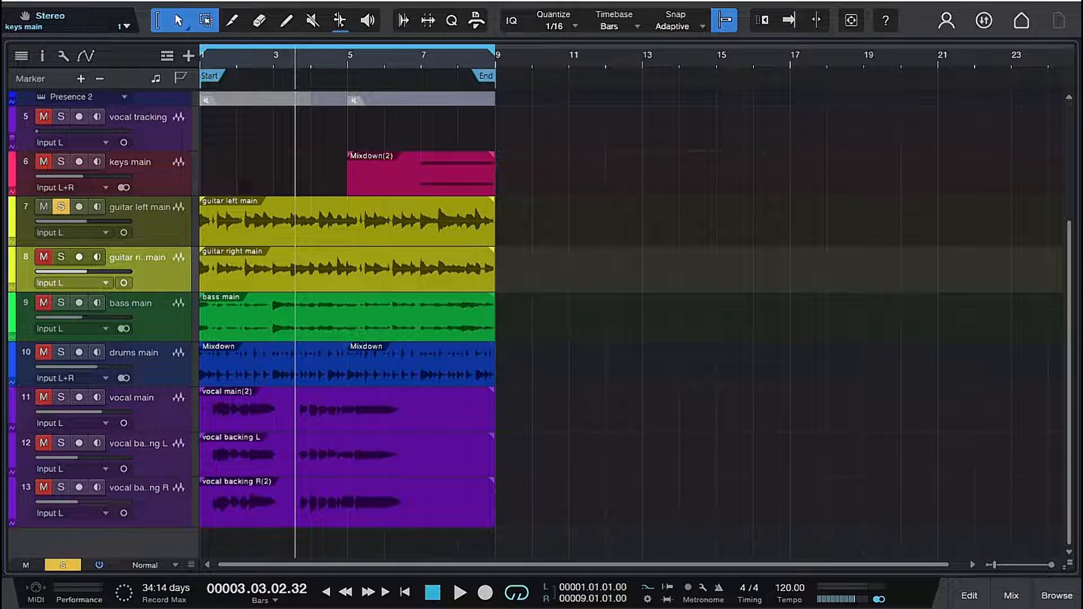
pyautogui.press('space')
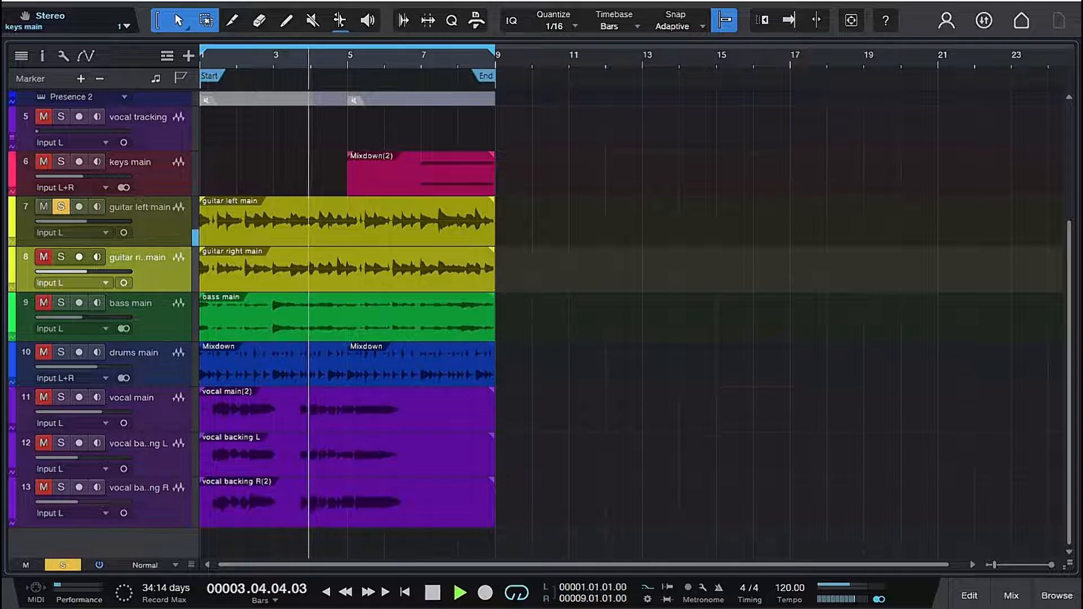
pyautogui.press('space')
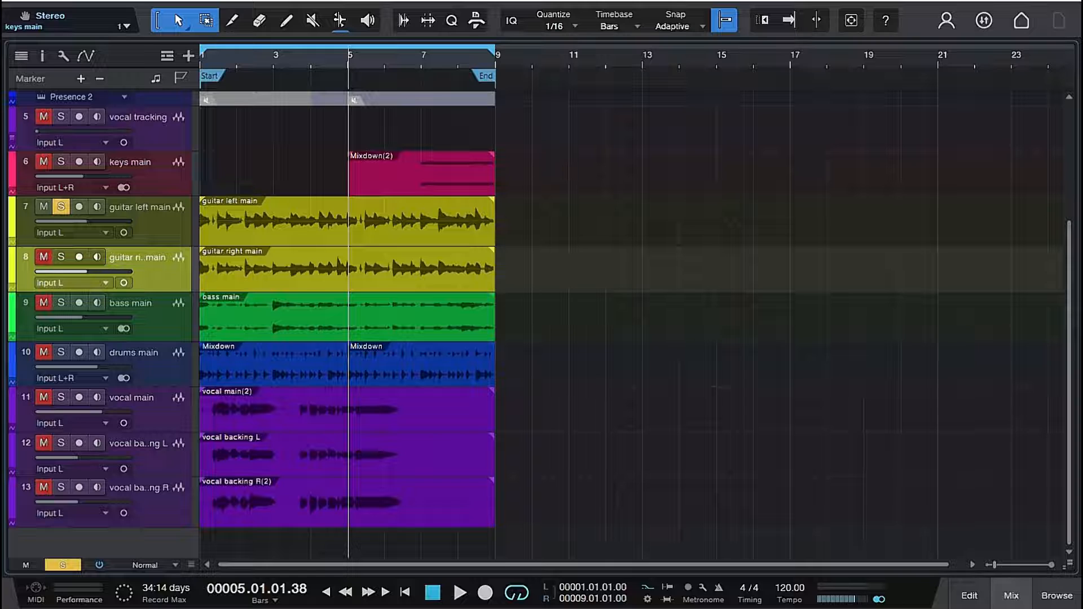
# - Check the bypassed inserts of the guitar left main channel and listen to more of its unprocessed signal
pyautogui.click(995, 592)
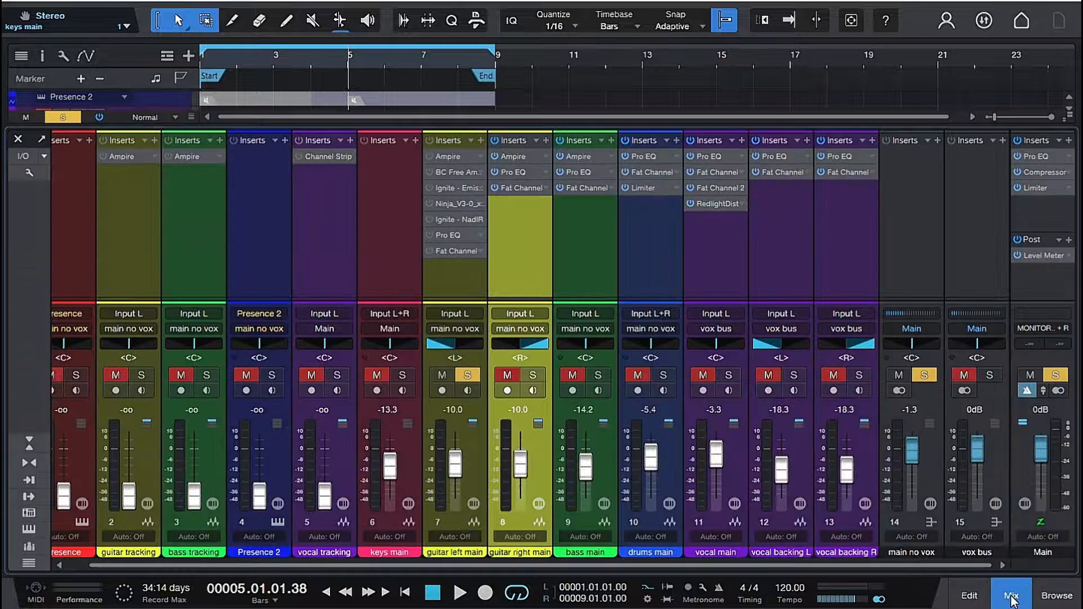
pyautogui.click(80, 228)
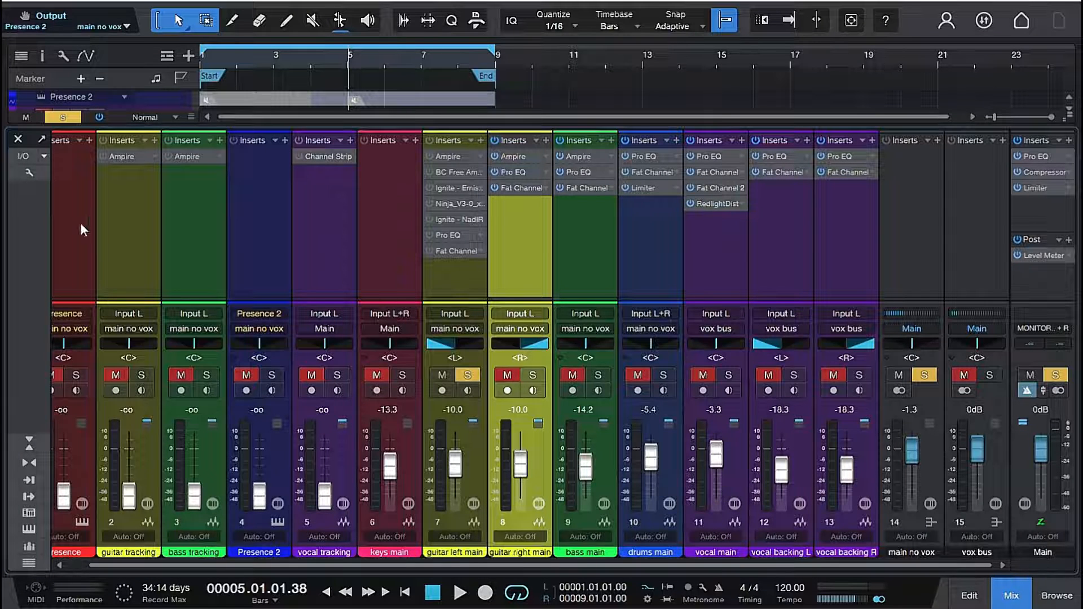
pyautogui.press('F3')
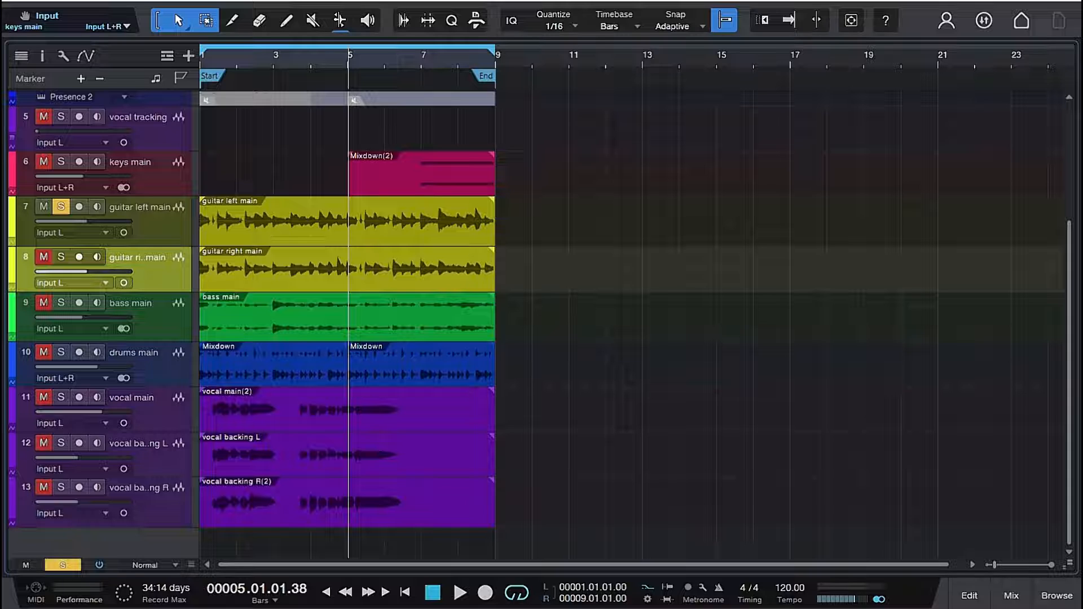
pyautogui.press('space')
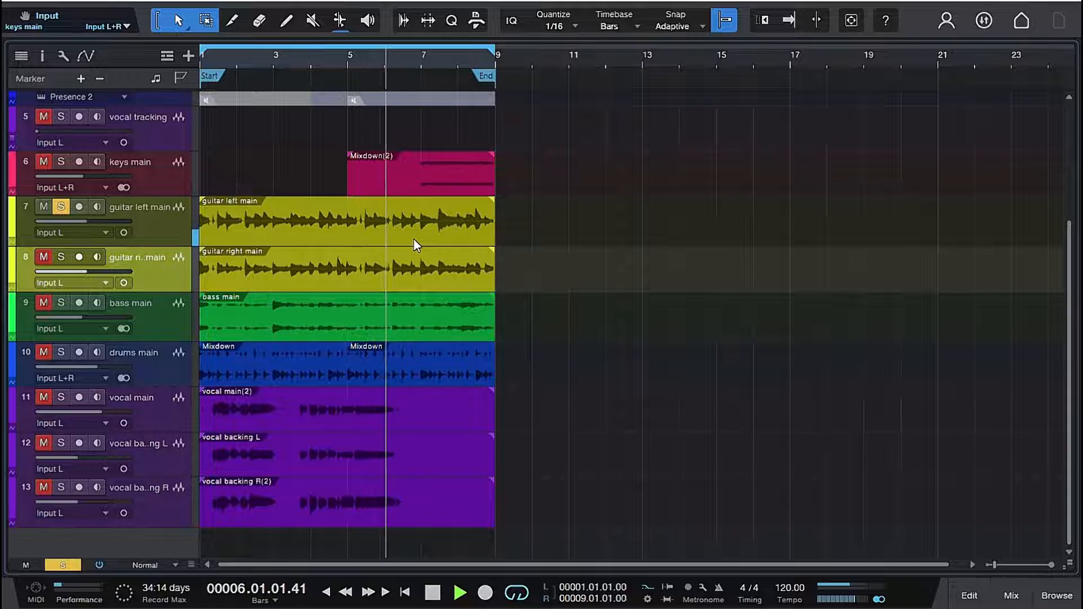
pyautogui.press('space')
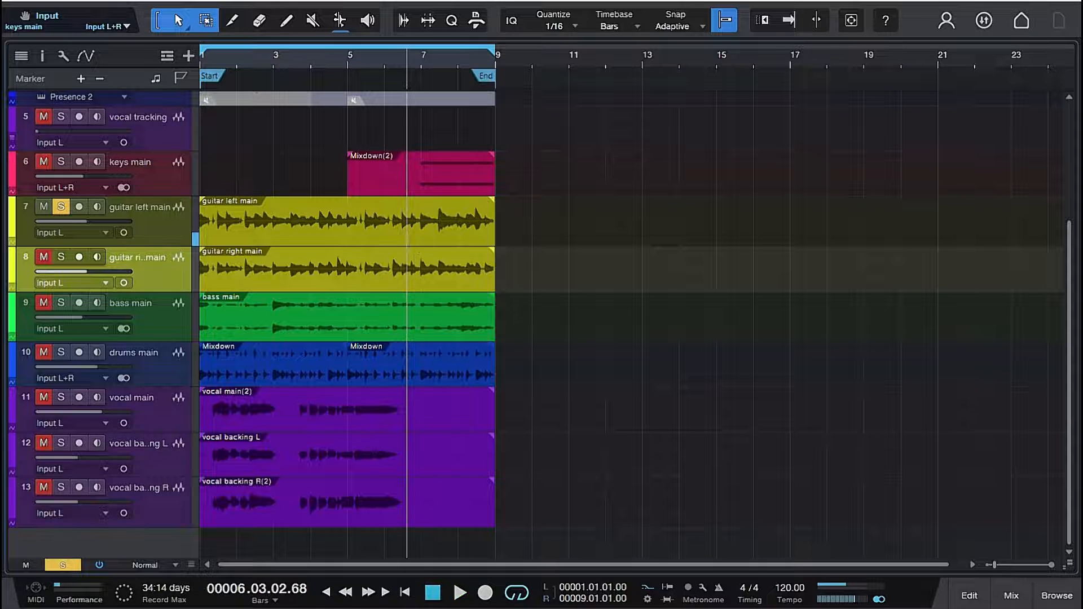
# - Examine the BC Free Amp, Ignite Emissary and NadIR plug-ins inserted on the guitar left main channel
pyautogui.click(1011, 595)
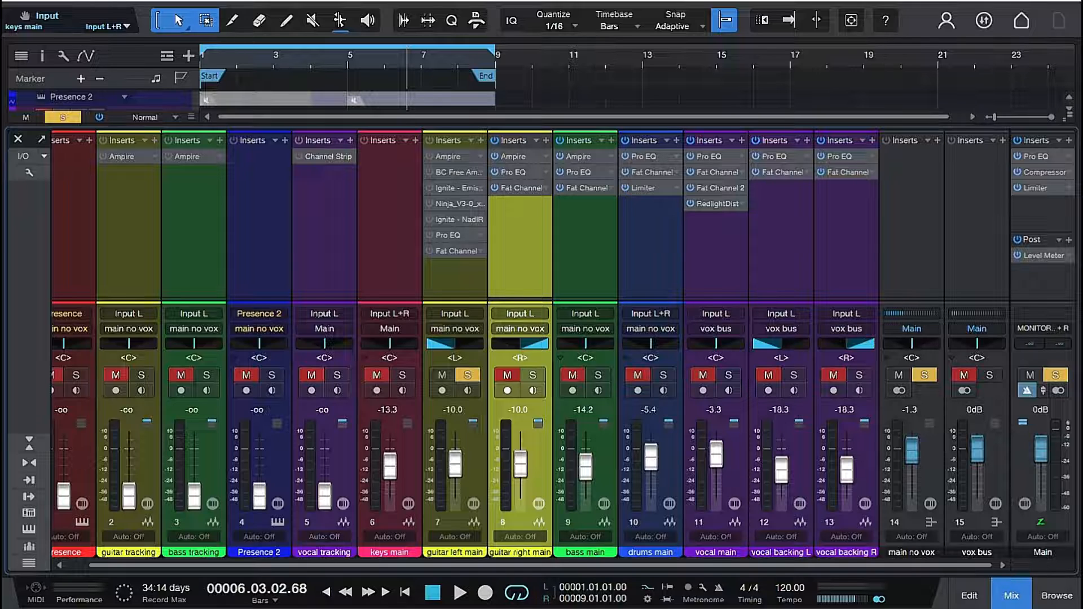
pyautogui.click(456, 172)
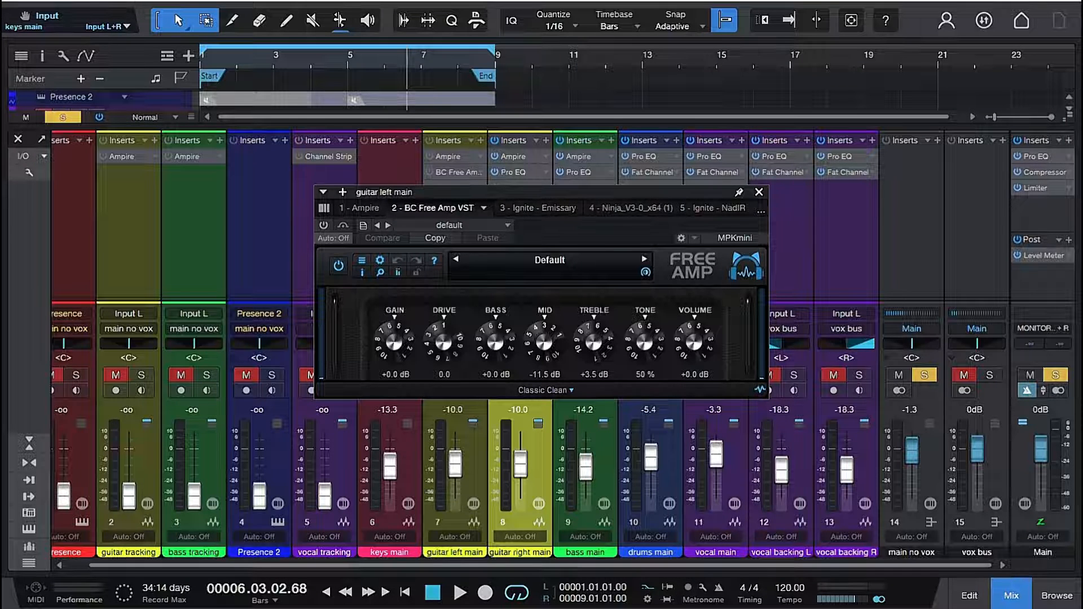
pyautogui.click(758, 194)
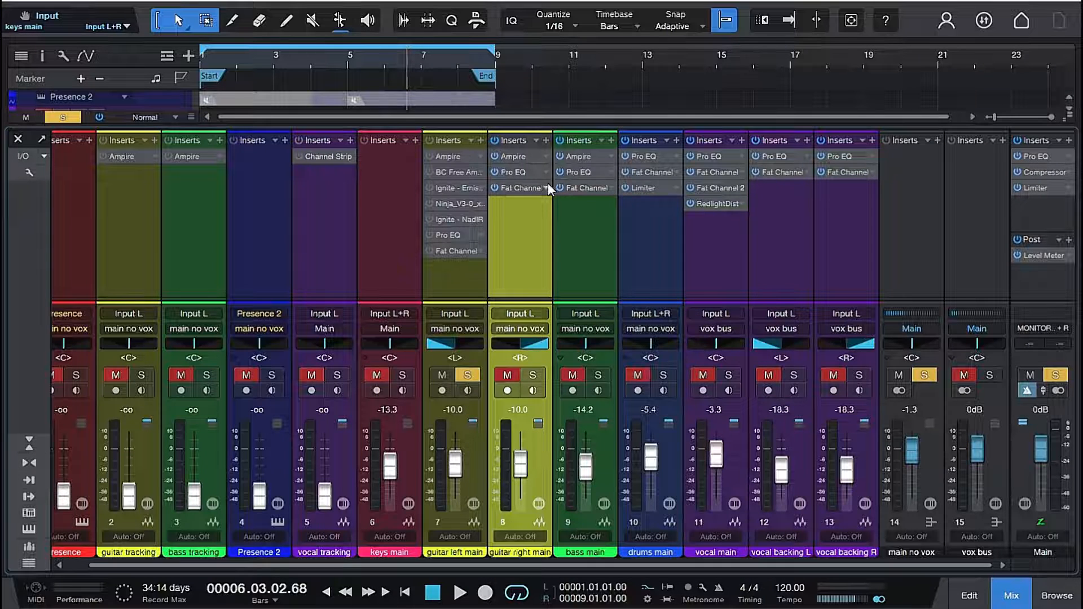
pyautogui.click(448, 188)
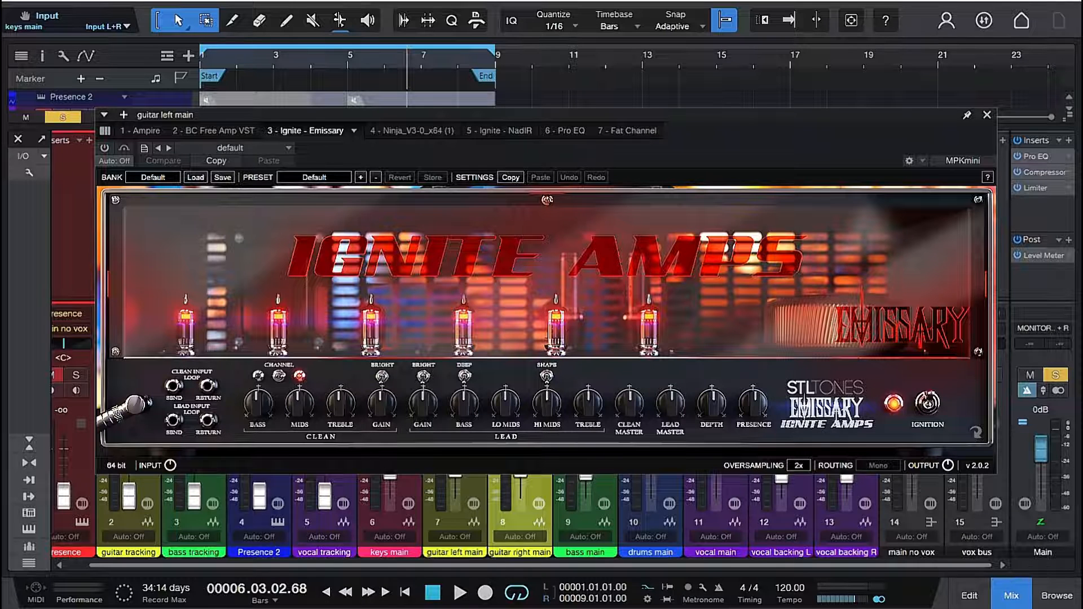
pyautogui.click(987, 115)
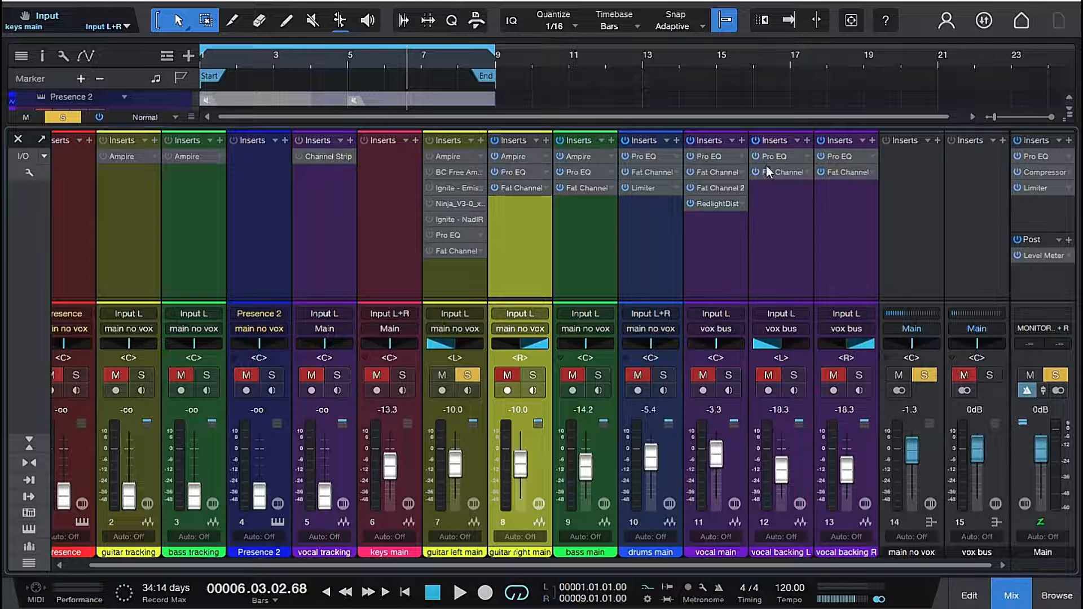
pyautogui.click(455, 219)
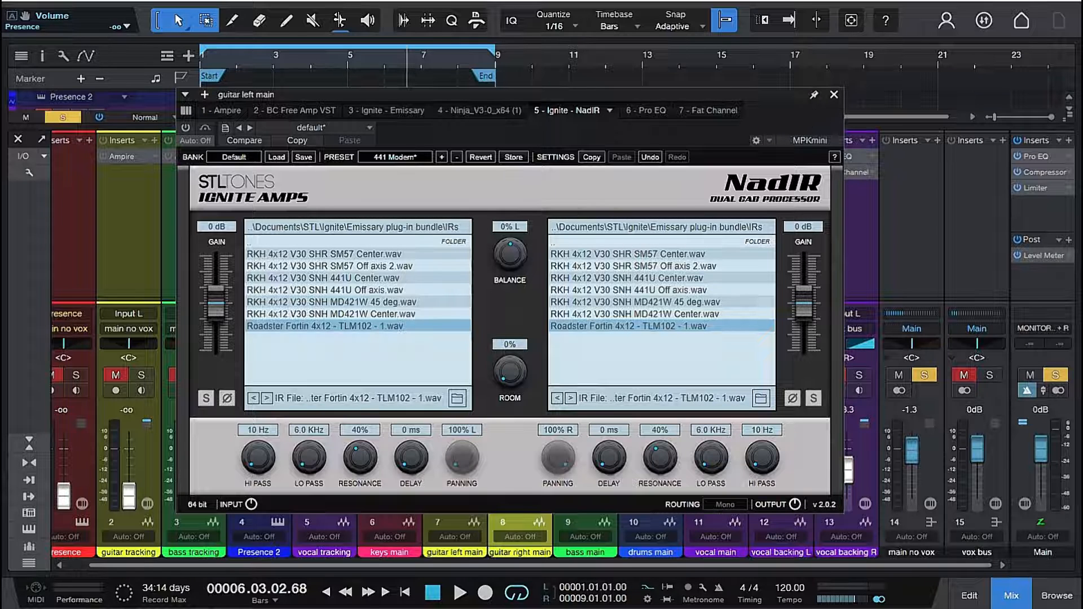
pyautogui.click(834, 94)
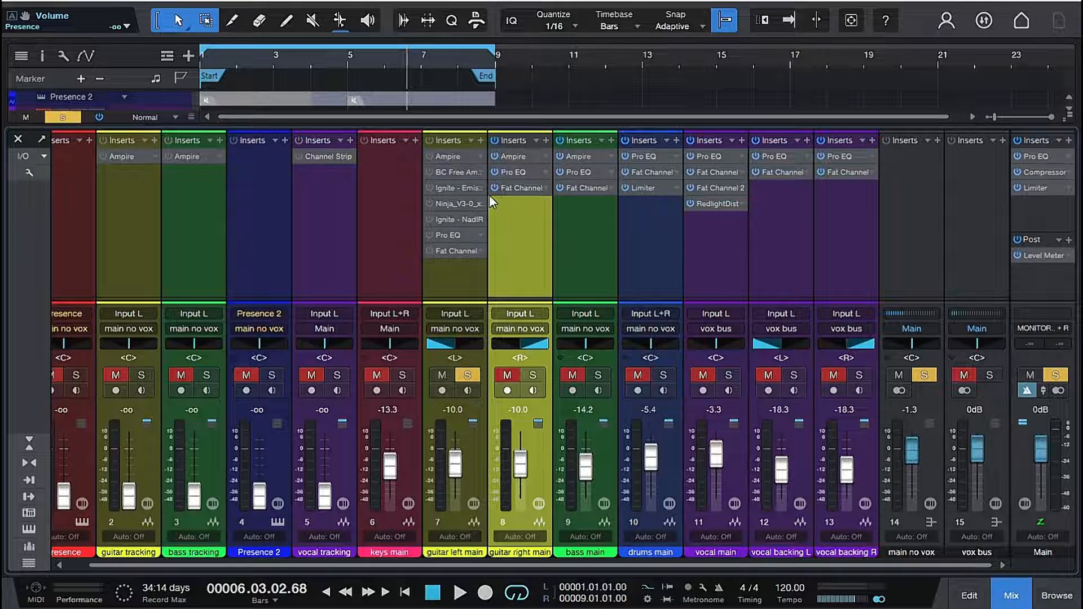
# - Examine the Emissary amp's preset list and the Ninja amp's interface on the guitar left main channel
pyautogui.click(455, 186)
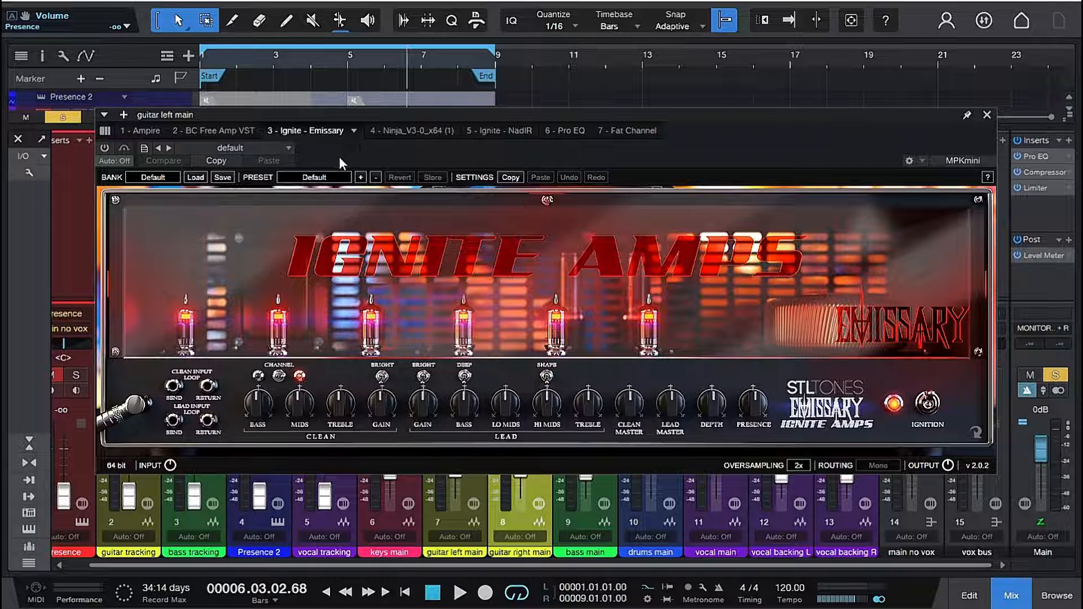
pyautogui.click(332, 176)
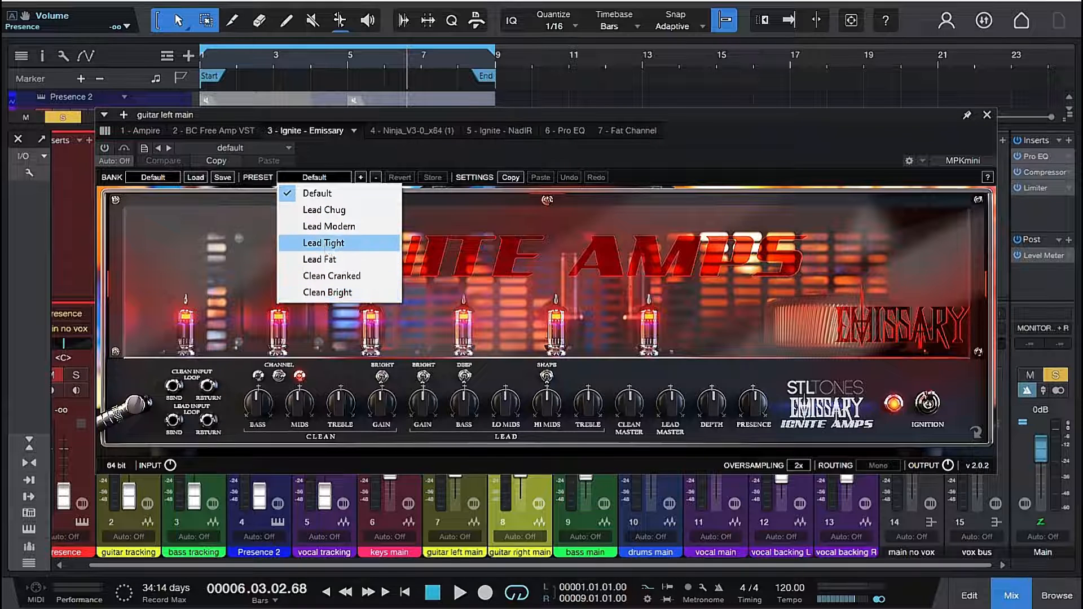
pyautogui.click(667, 273)
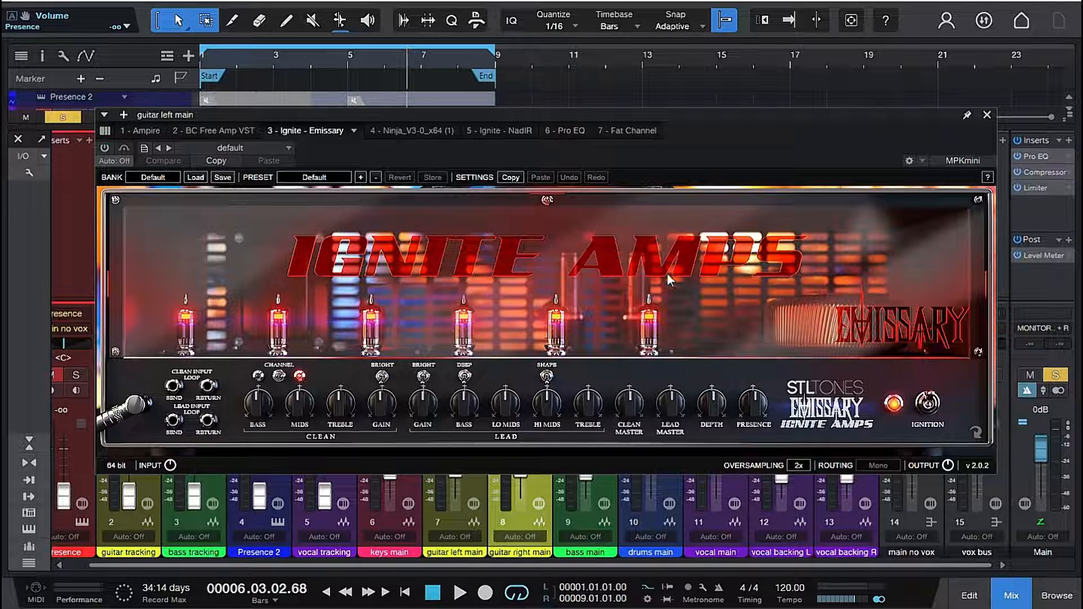
pyautogui.click(987, 114)
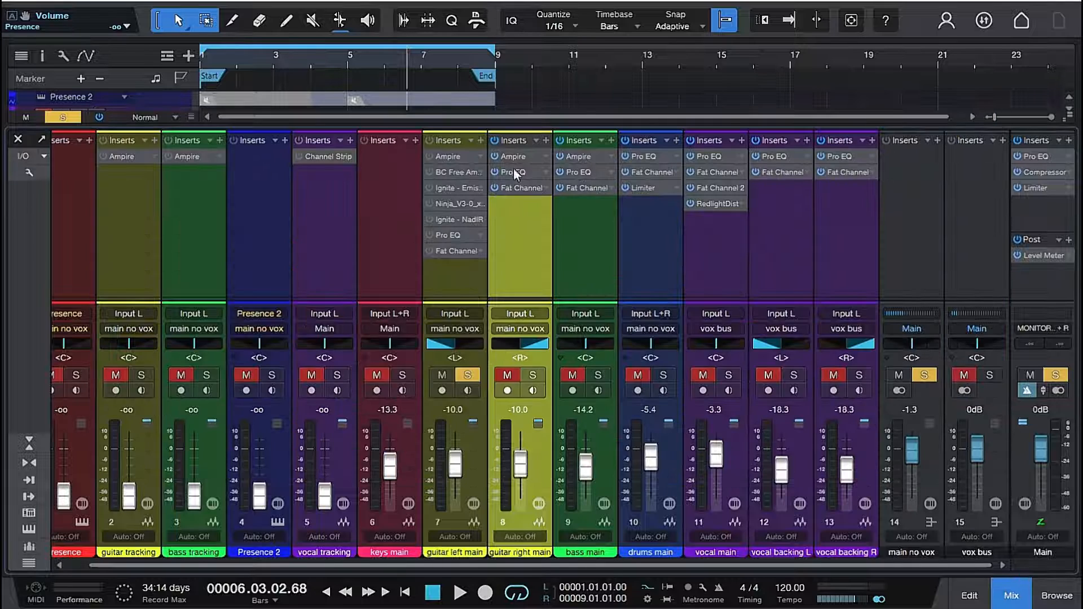
pyautogui.click(452, 204)
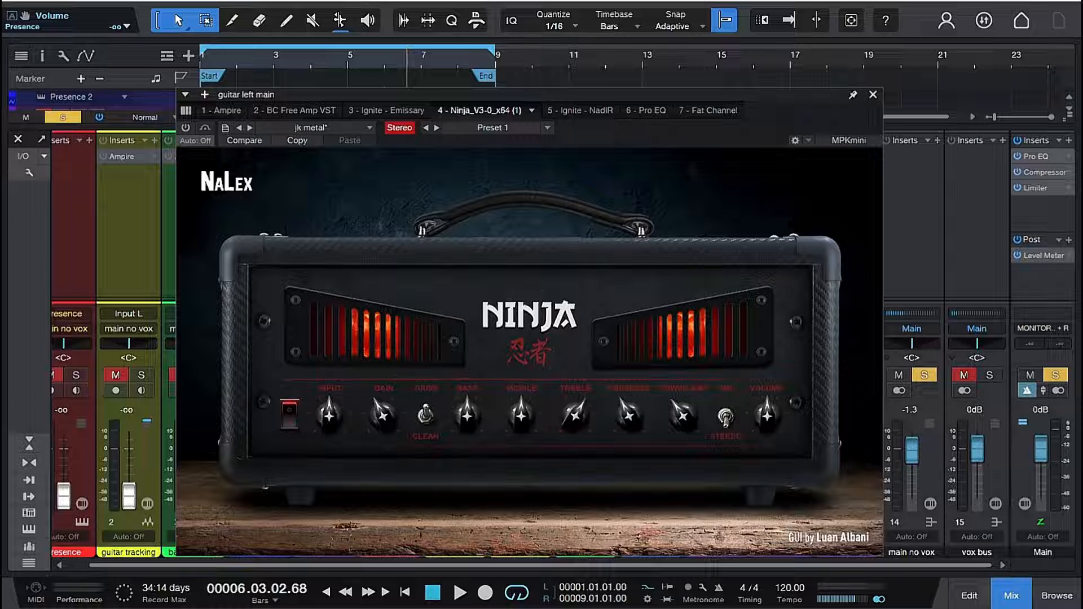
pyautogui.click(873, 95)
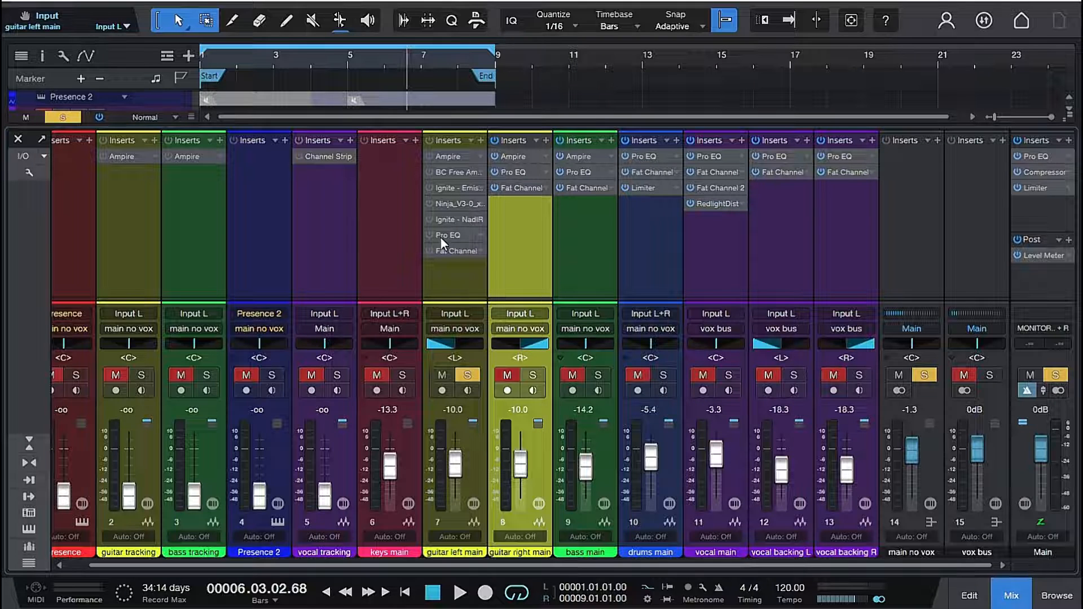
# - Audition the soloed guitar left main track with its Ampire insert
pyautogui.click(429, 156)
pyautogui.press('space')
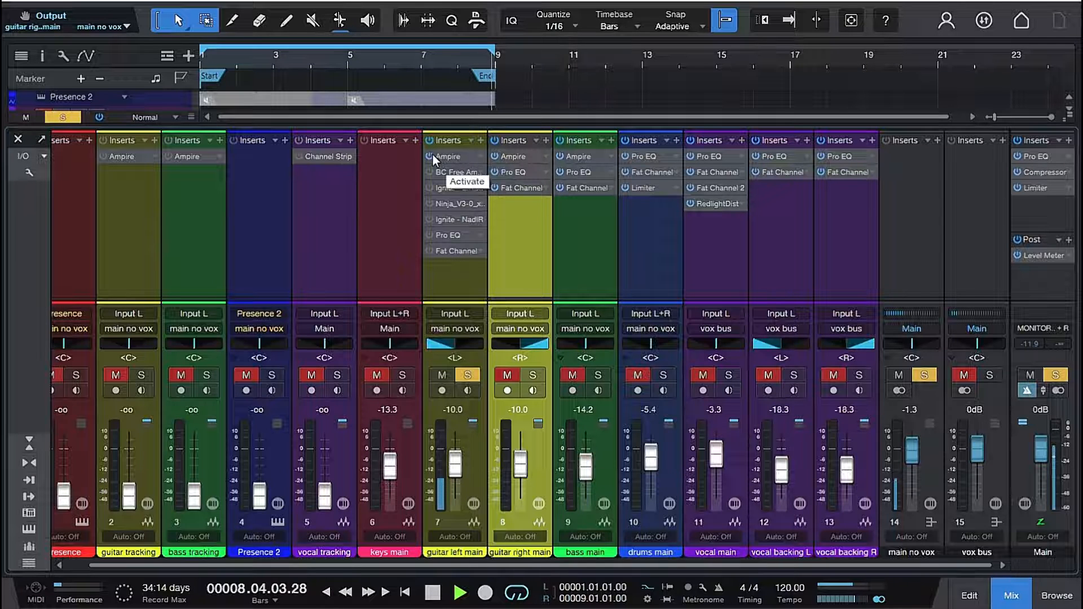
pyautogui.press('space')
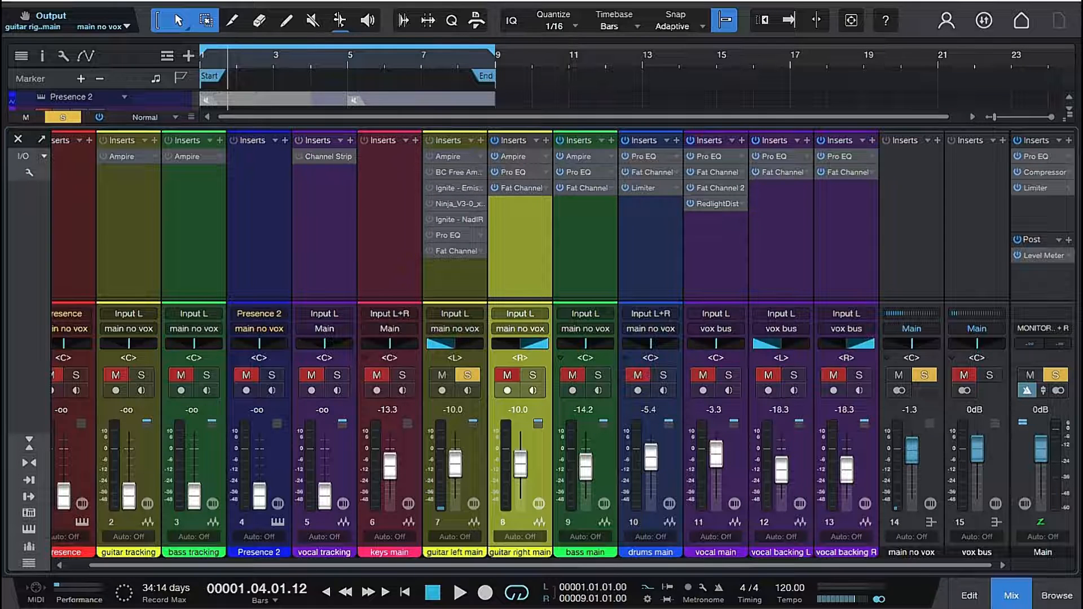
# - Load the Modern Drive - Bright Dist factory preset in BC Free Amp and audition it on the soloed guitar left main track
pyautogui.click(442, 172)
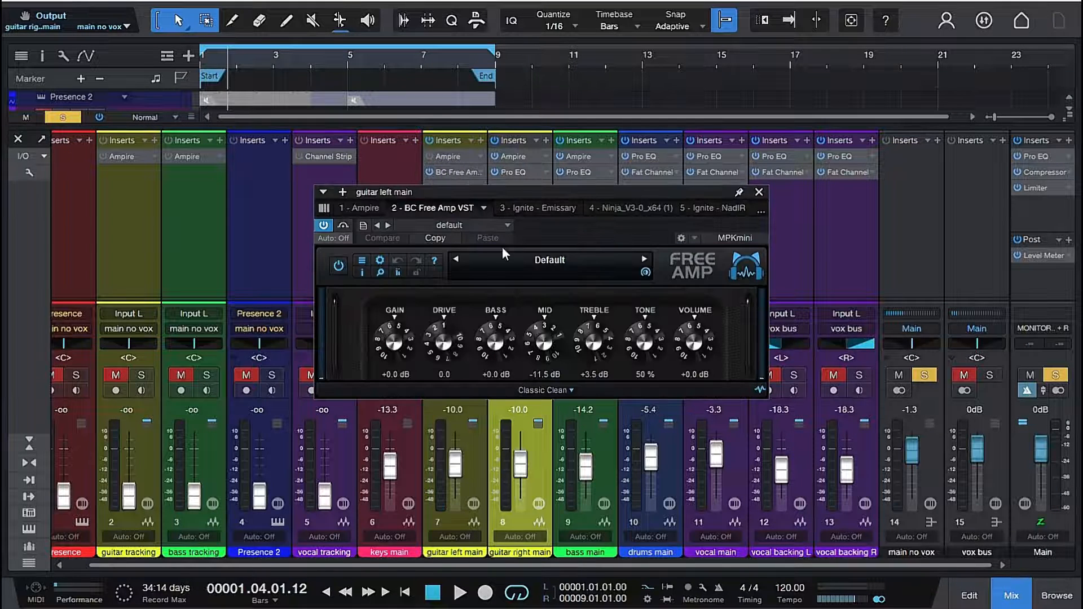
pyautogui.click(589, 260)
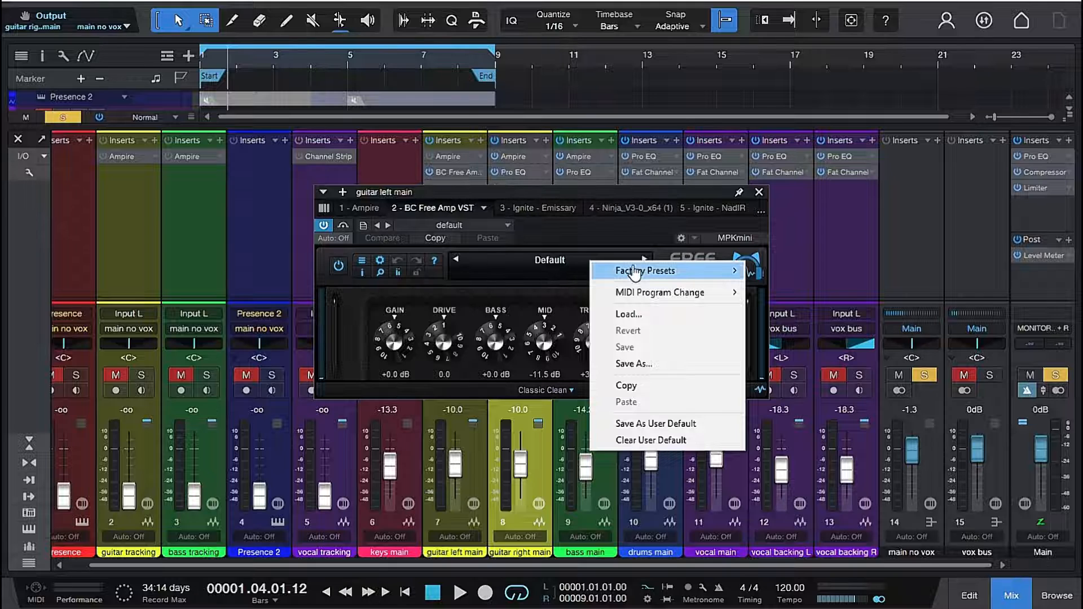
pyautogui.moveTo(635, 273)
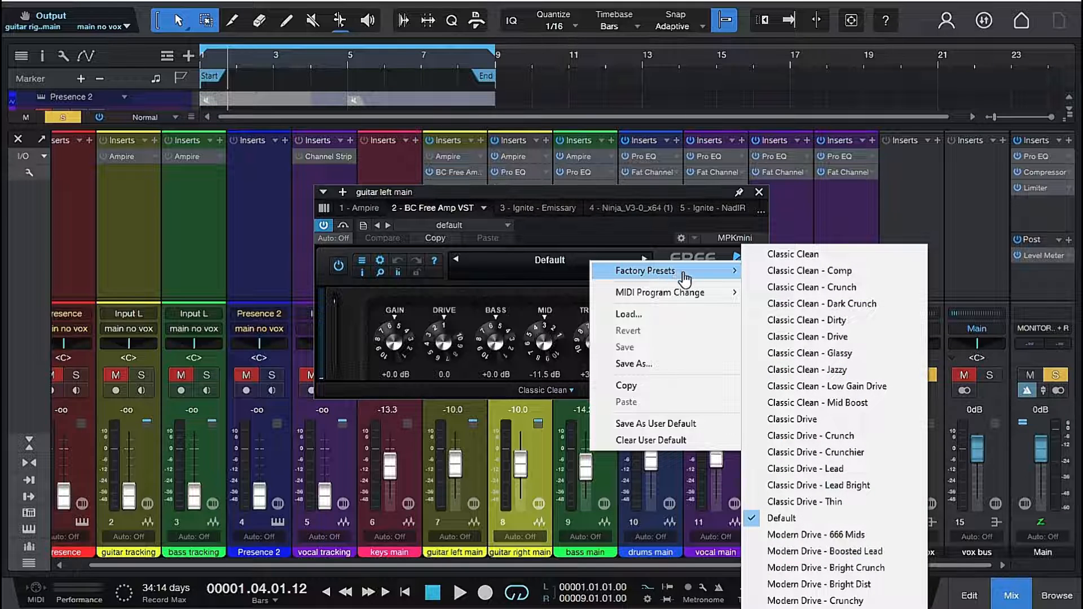
pyautogui.click(826, 584)
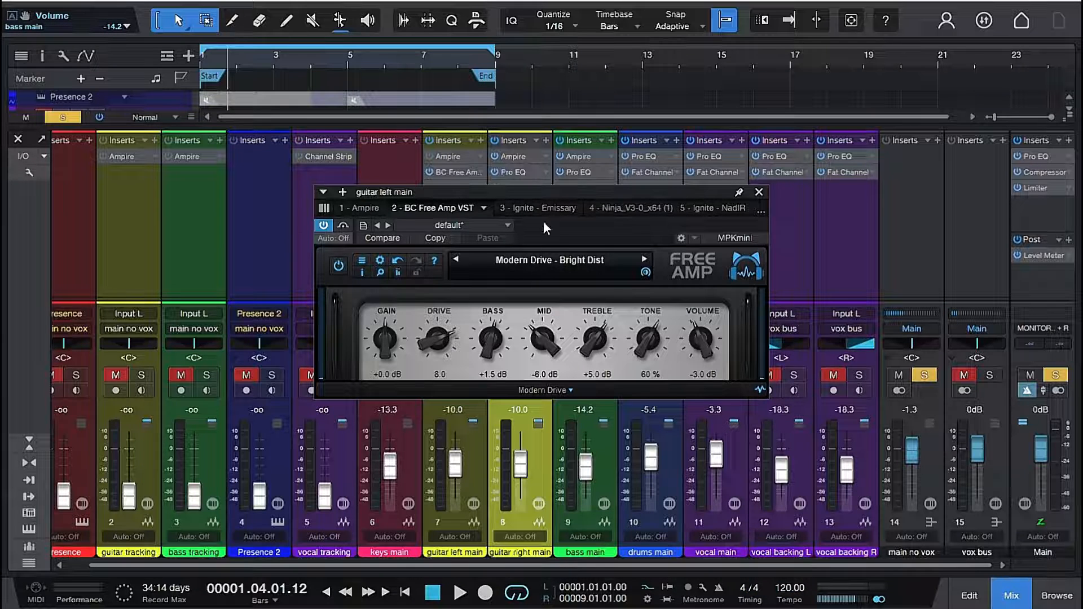
pyautogui.press('space')
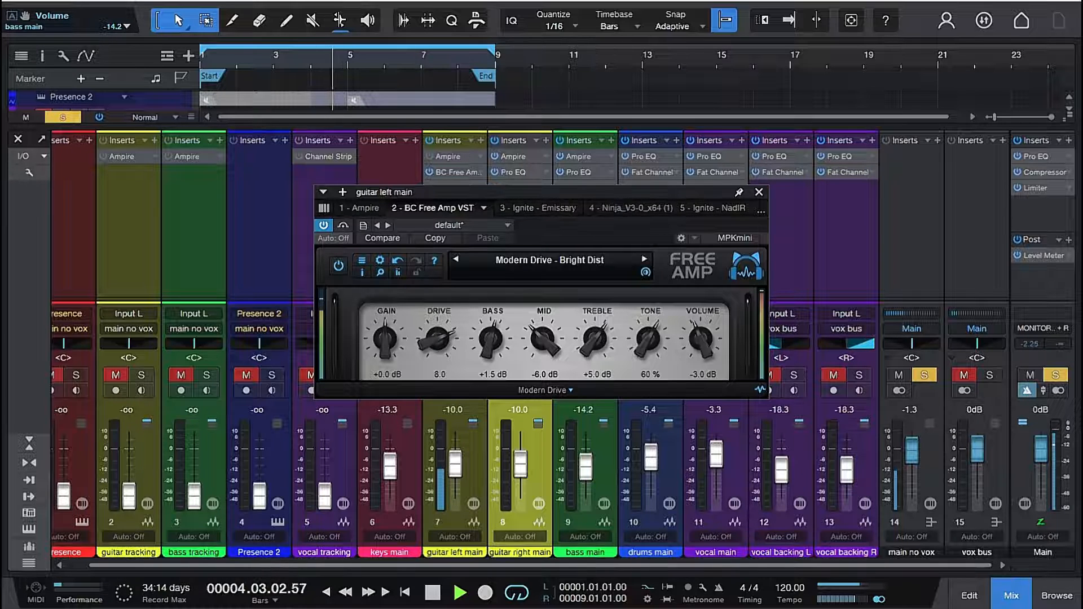
pyautogui.press('space')
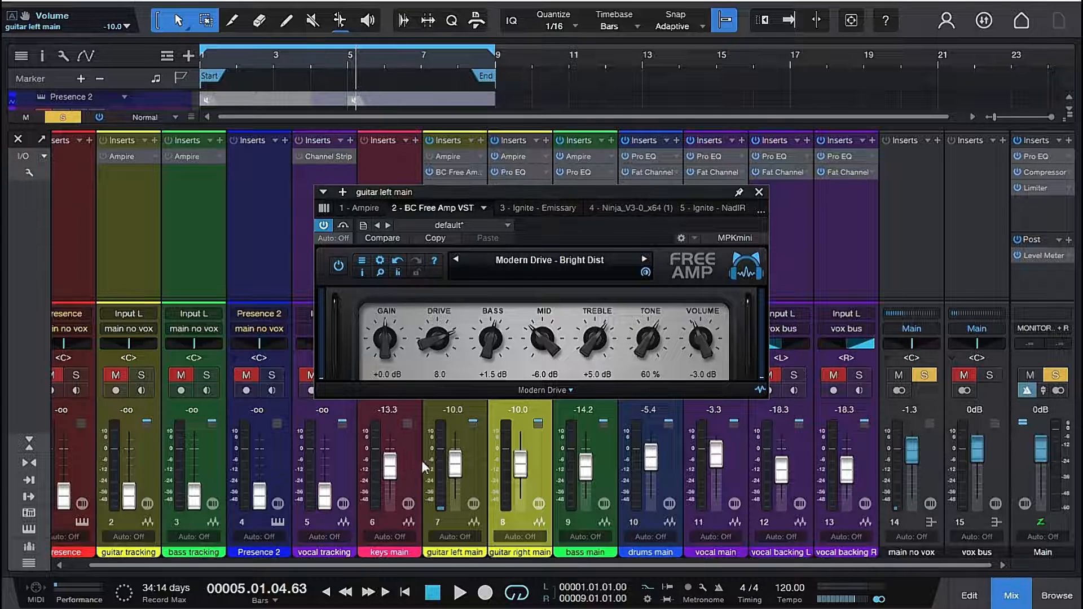
# - Lower the BC Free Amp volume to -12.0 dB while listening to the guitar left main track
pyautogui.scroll(-5, 694, 339)
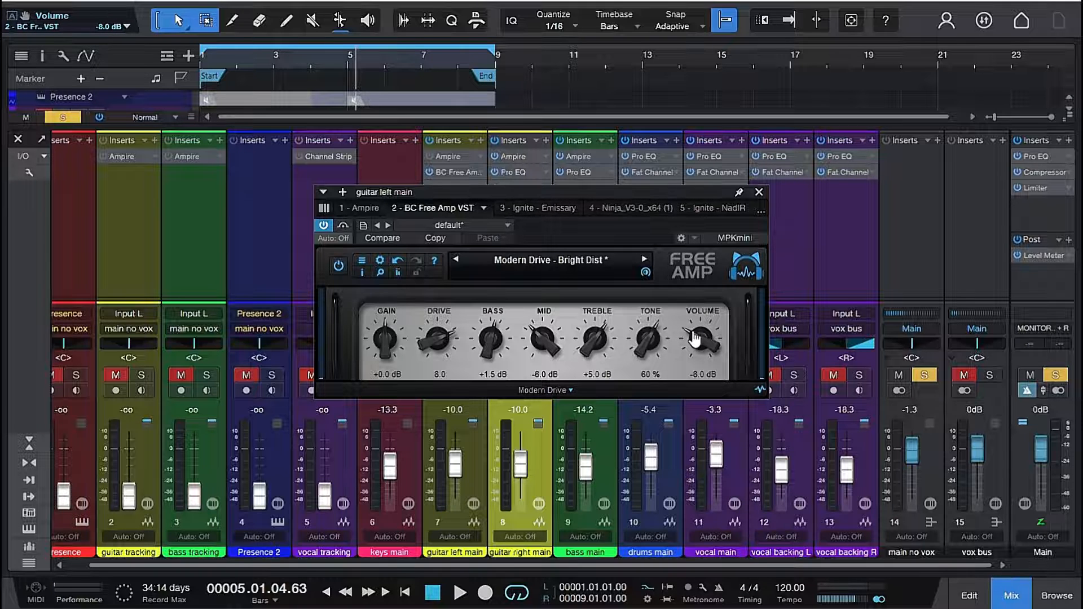
pyautogui.press('space')
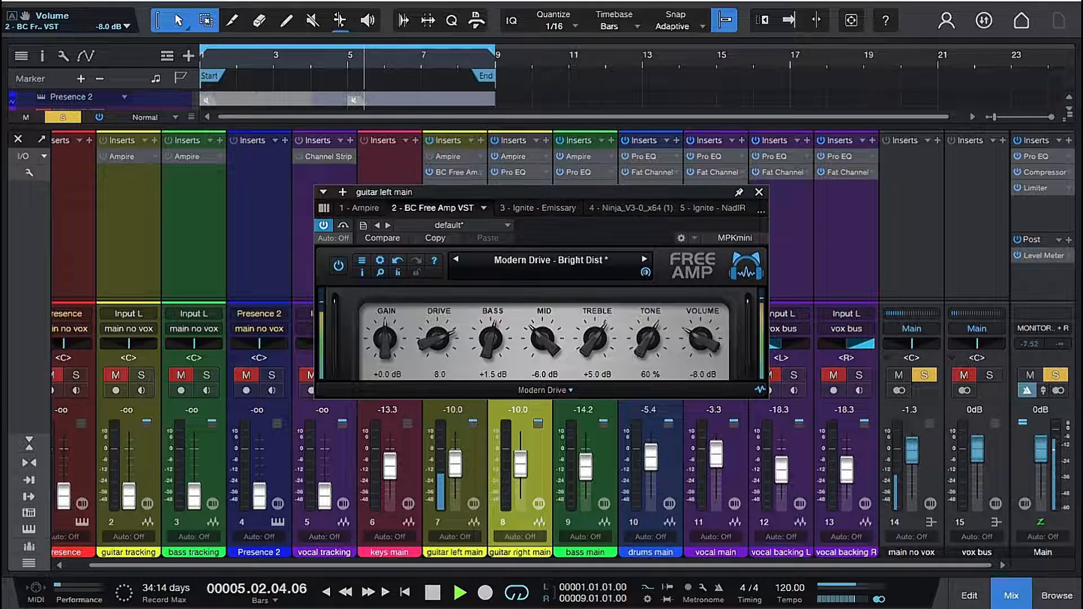
pyautogui.scroll(-4, 695, 339)
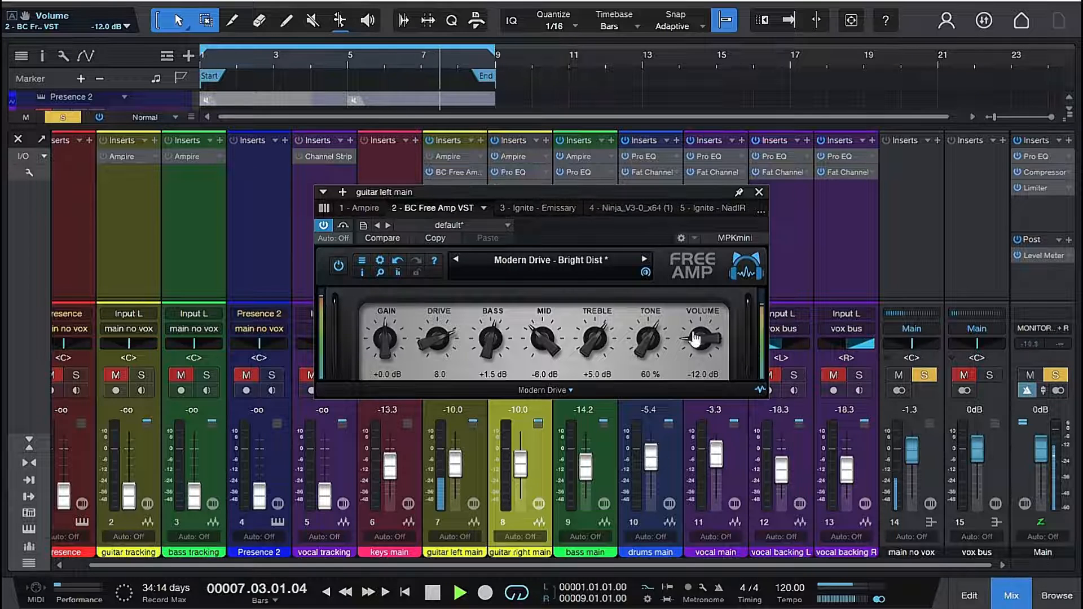
pyautogui.press('space')
pyautogui.click(758, 192)
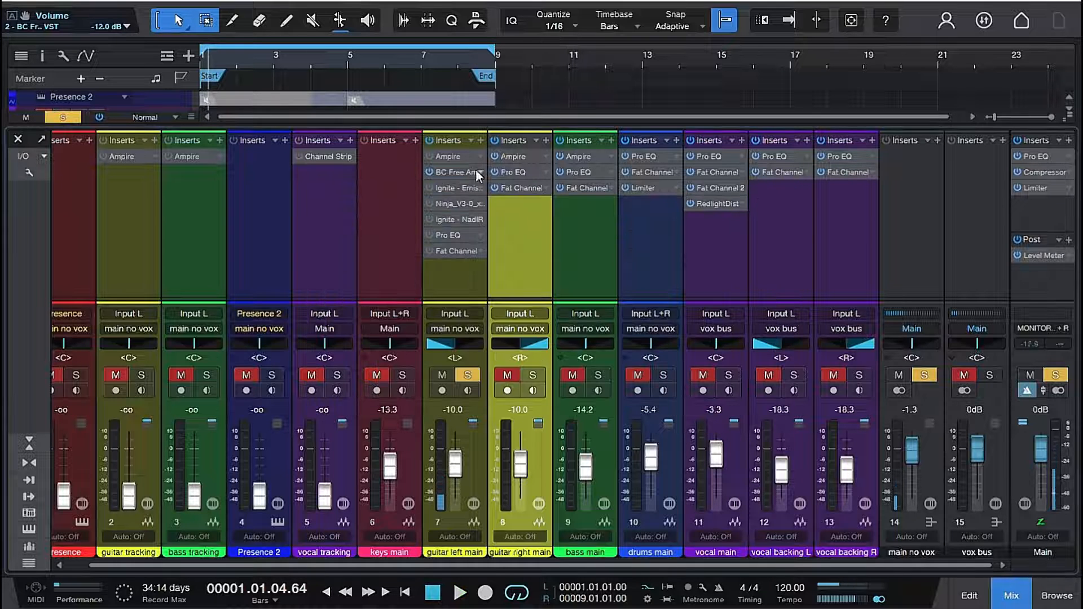
# - Enable Ignite Emissary with NadIR in place of BC Free Amp, load Emissary's Lead Tight preset, and audition it
pyautogui.click(430, 189)
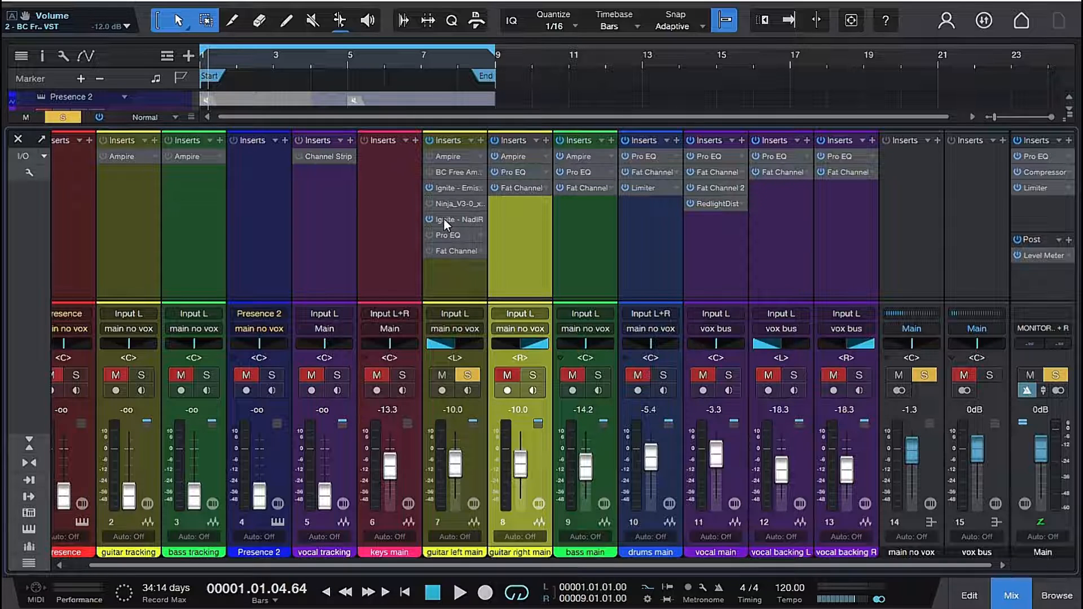
pyautogui.click(454, 188)
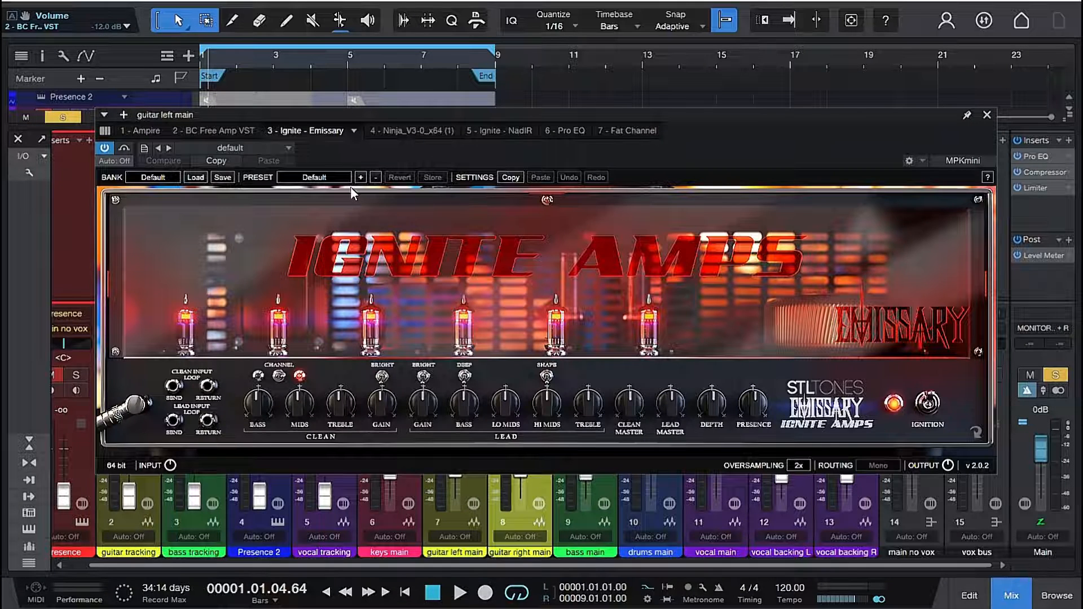
pyautogui.click(333, 180)
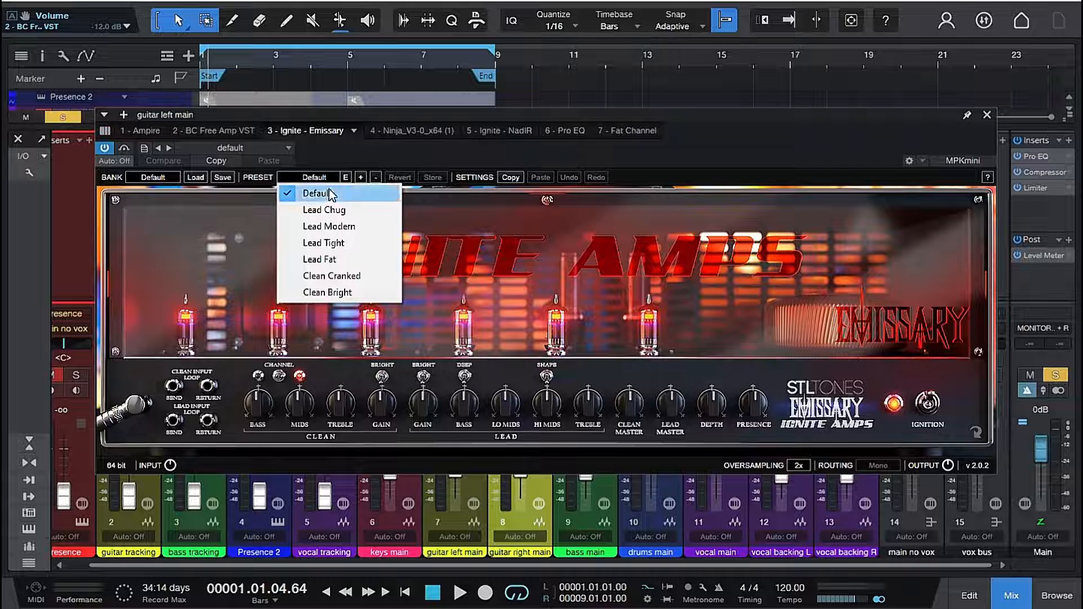
pyautogui.click(326, 242)
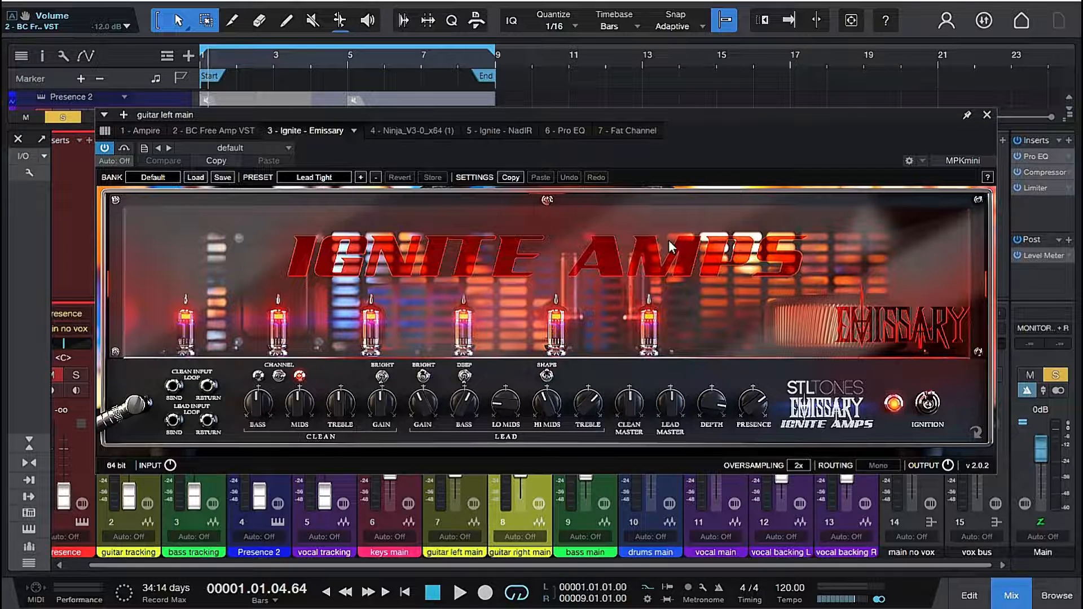
pyautogui.press('space')
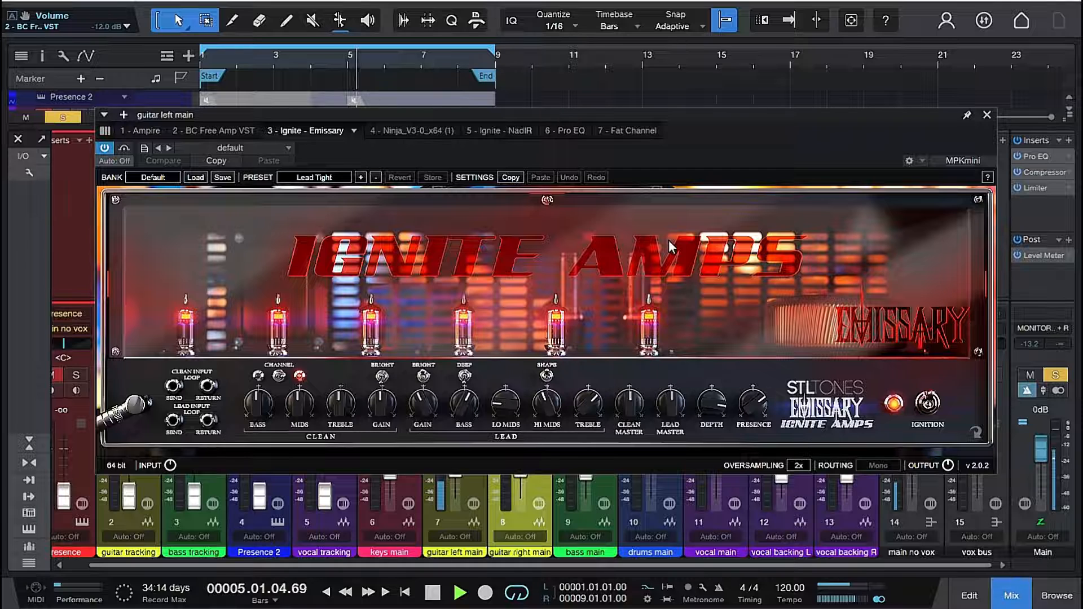
pyautogui.press('space')
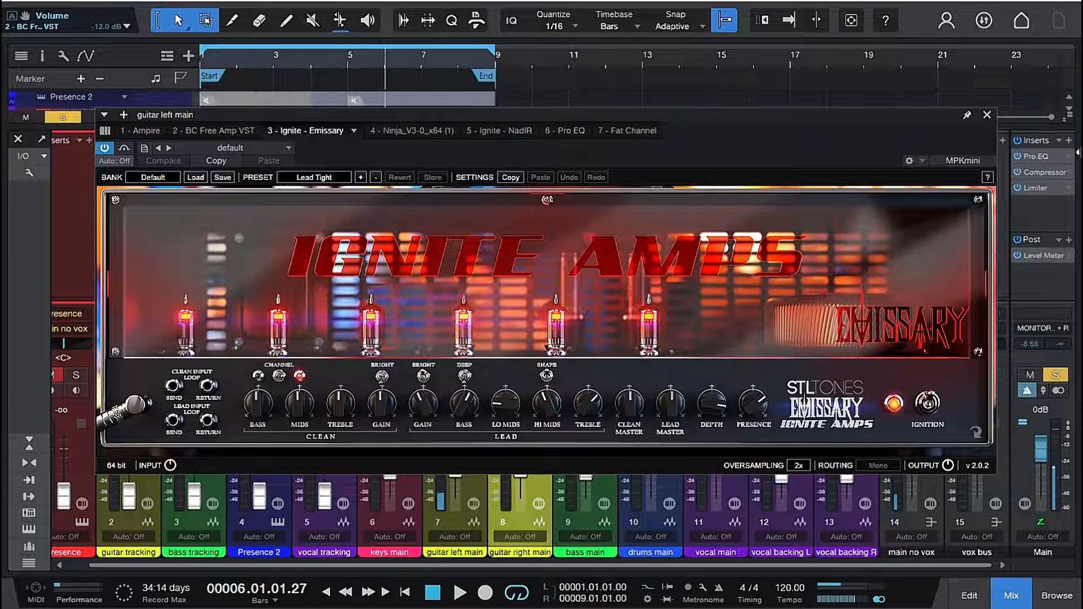
pyautogui.click(986, 115)
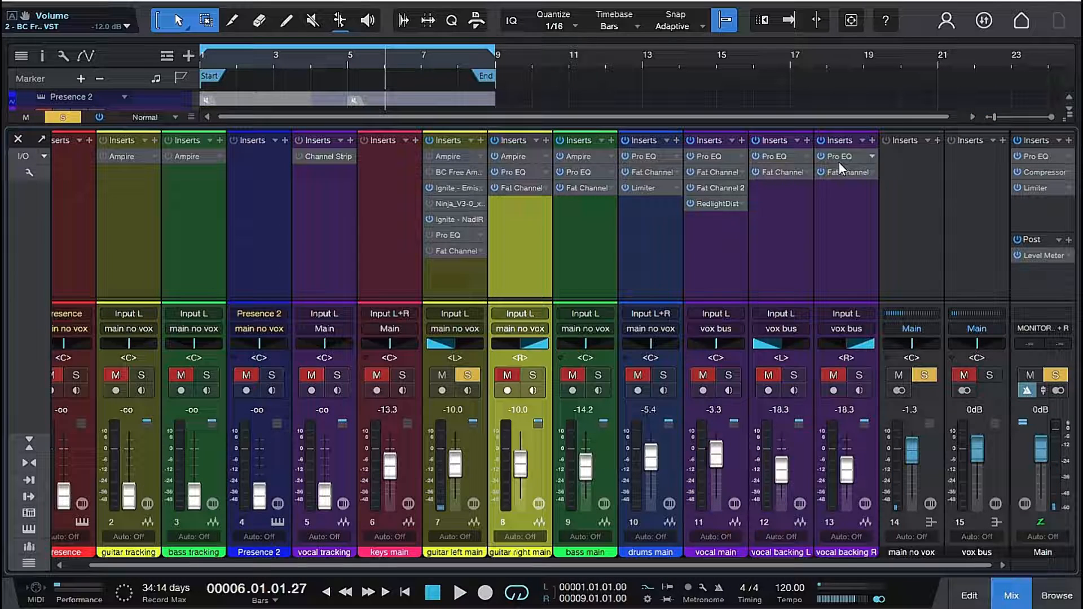
# - Compare the Ninja amp with Emissary by playing the guitar through each with NadIR, ending with Emissary enabled
pyautogui.click(429, 204)
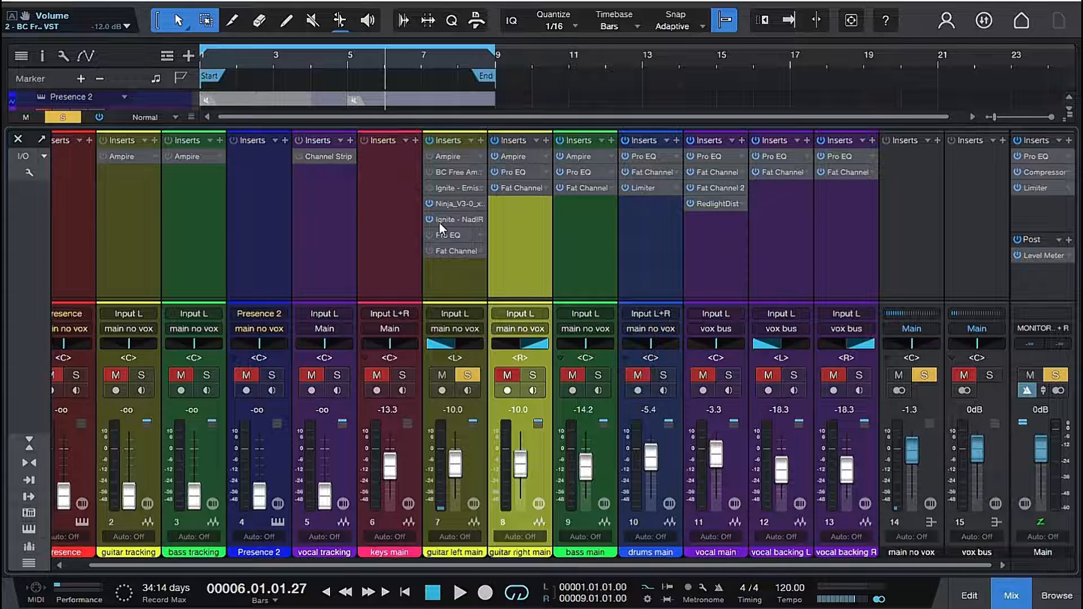
pyautogui.press('space')
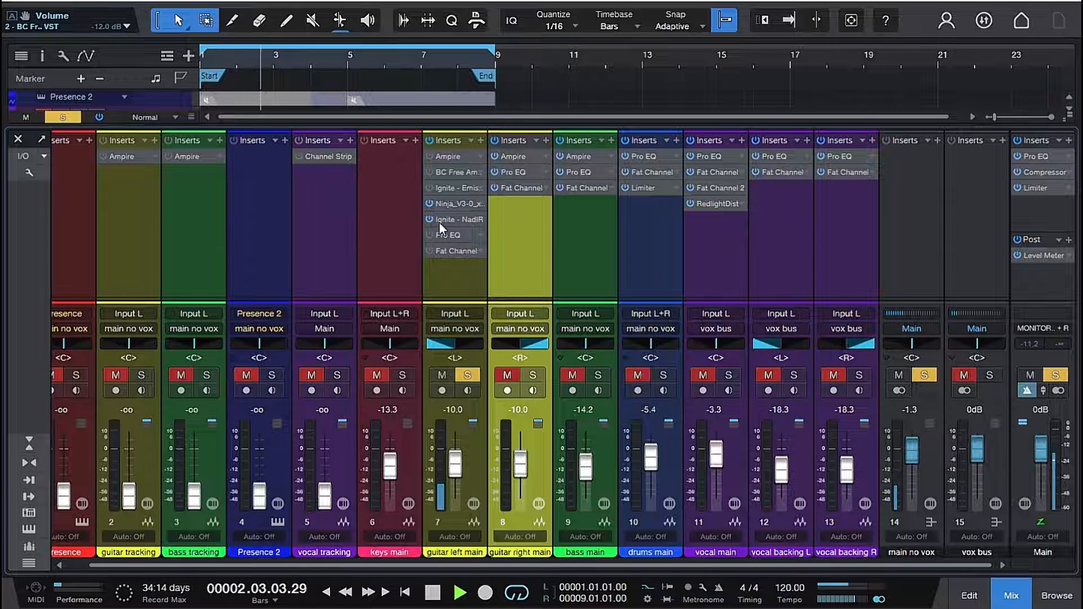
pyautogui.press('space')
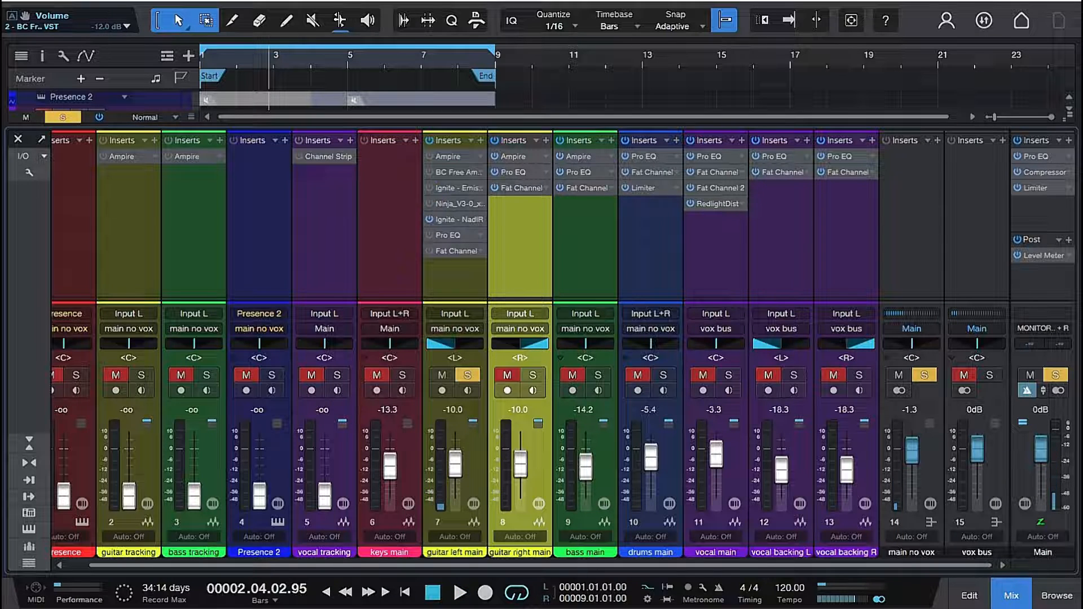
pyautogui.click(428, 186)
pyautogui.press('space')
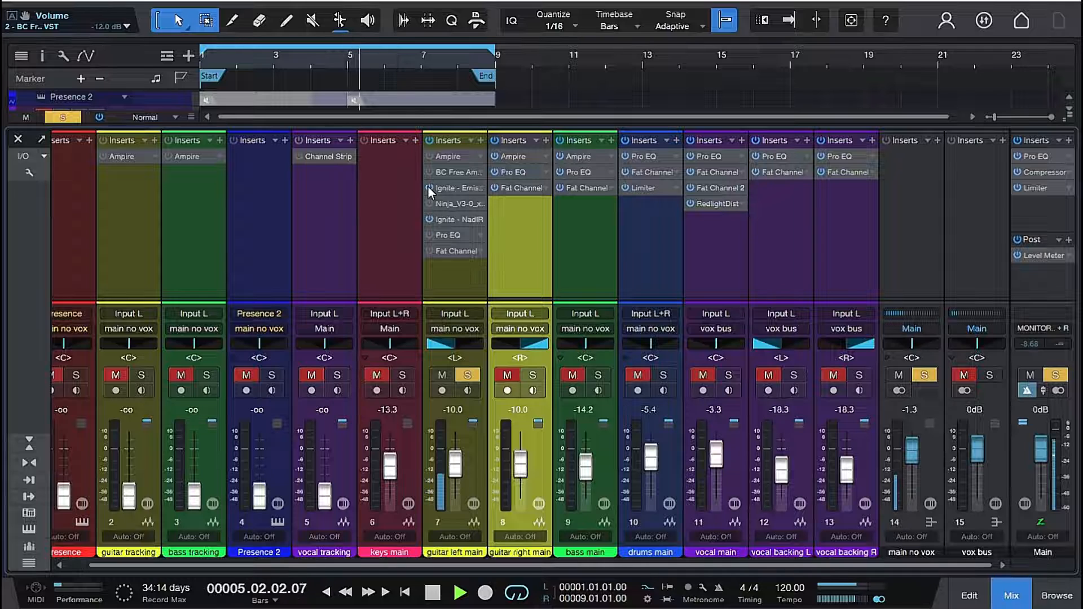
pyautogui.press('space')
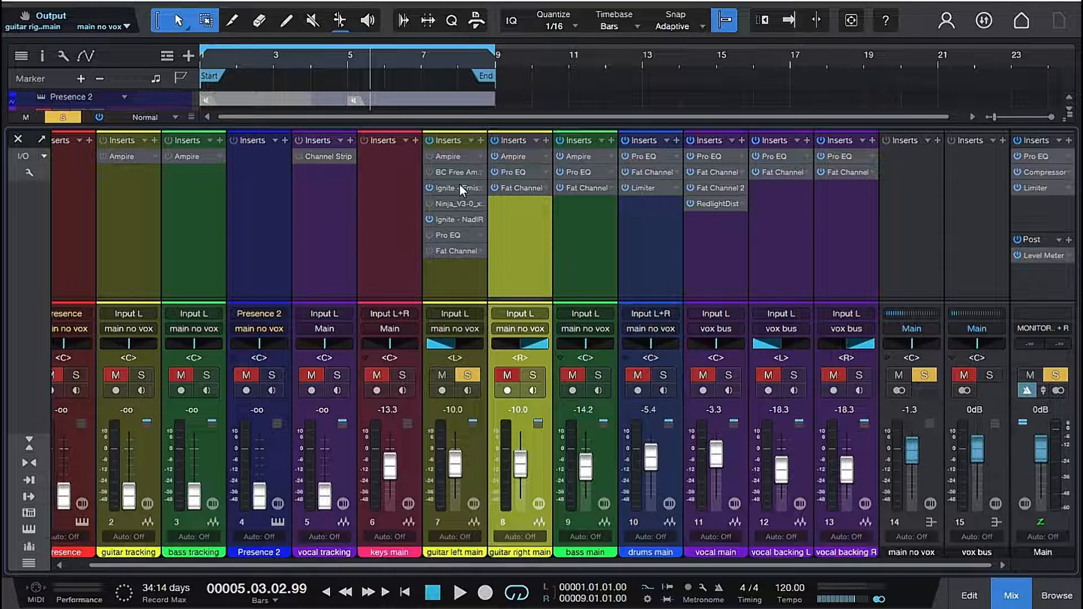
# - Remove the Ampire, BC Free Amp and Ninja inserts from the guitar left main channel
pyautogui.rightClick(459, 157)
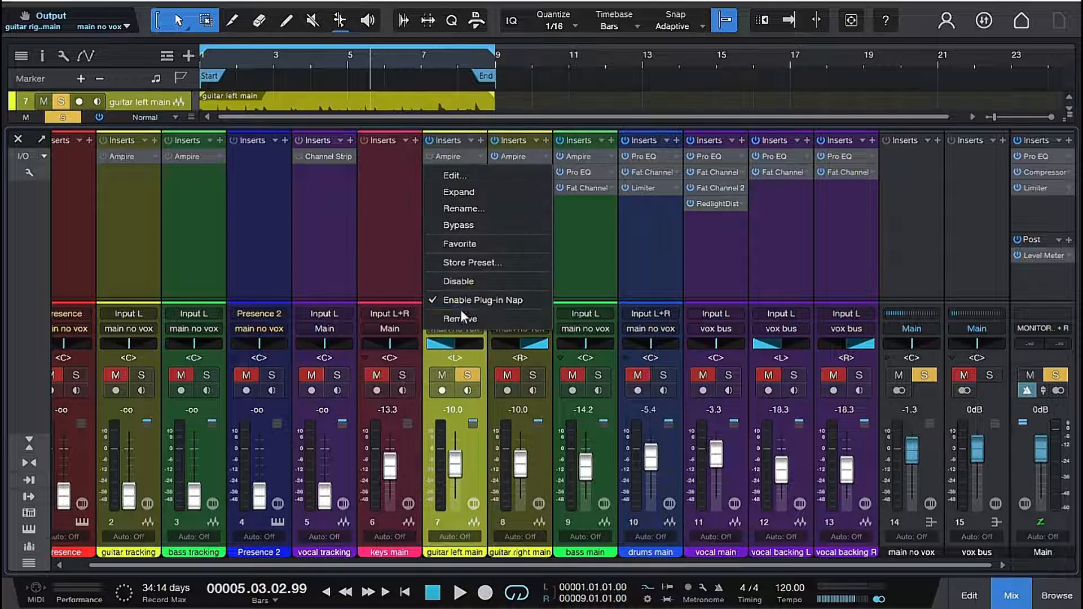
pyautogui.click(457, 320)
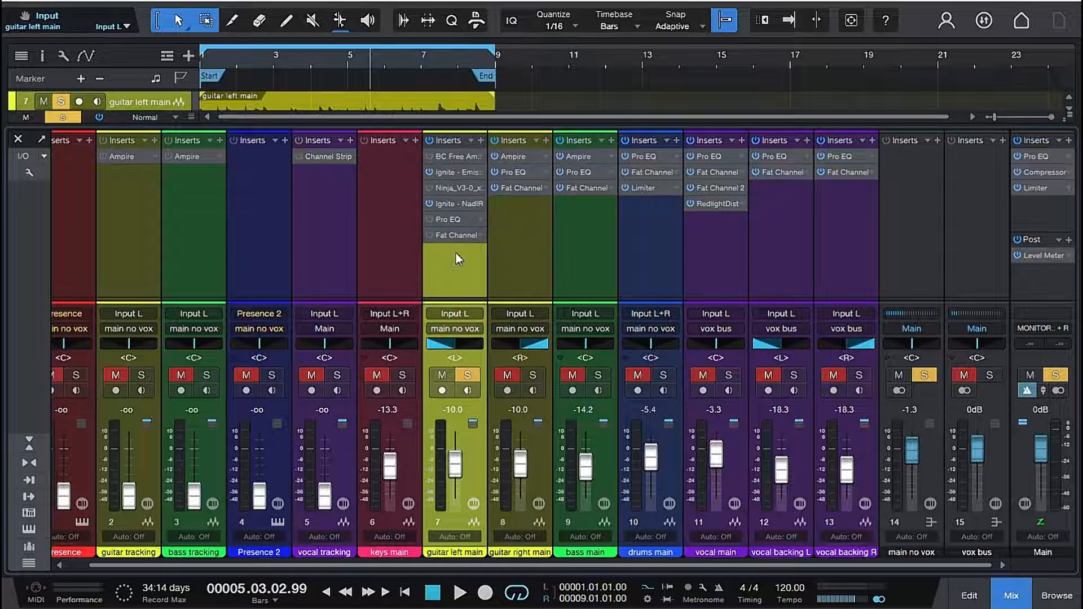
pyautogui.rightClick(449, 153)
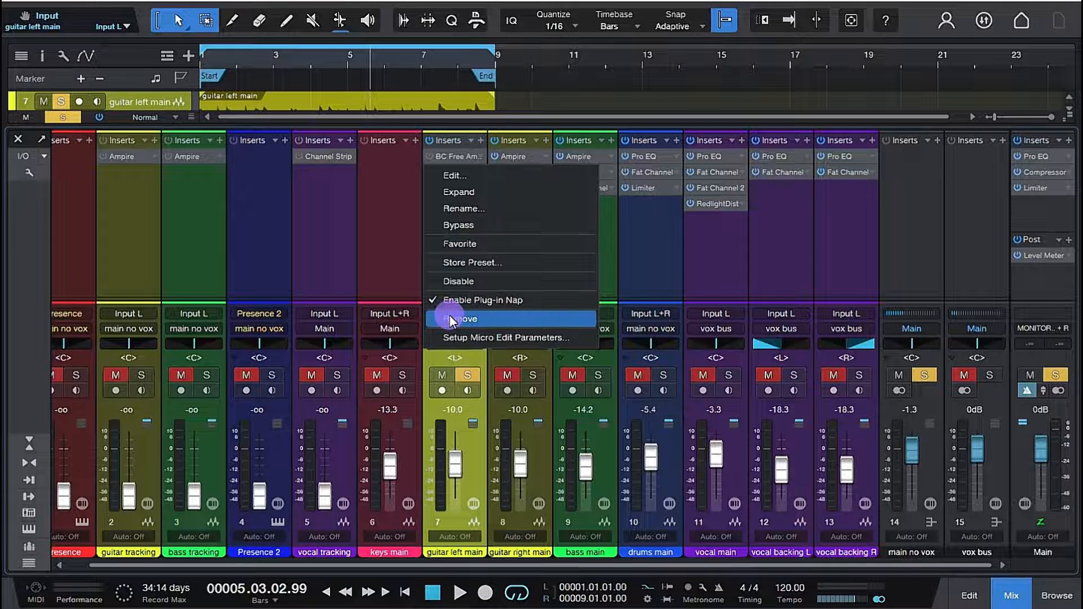
pyautogui.click(451, 320)
pyautogui.rightClick(454, 169)
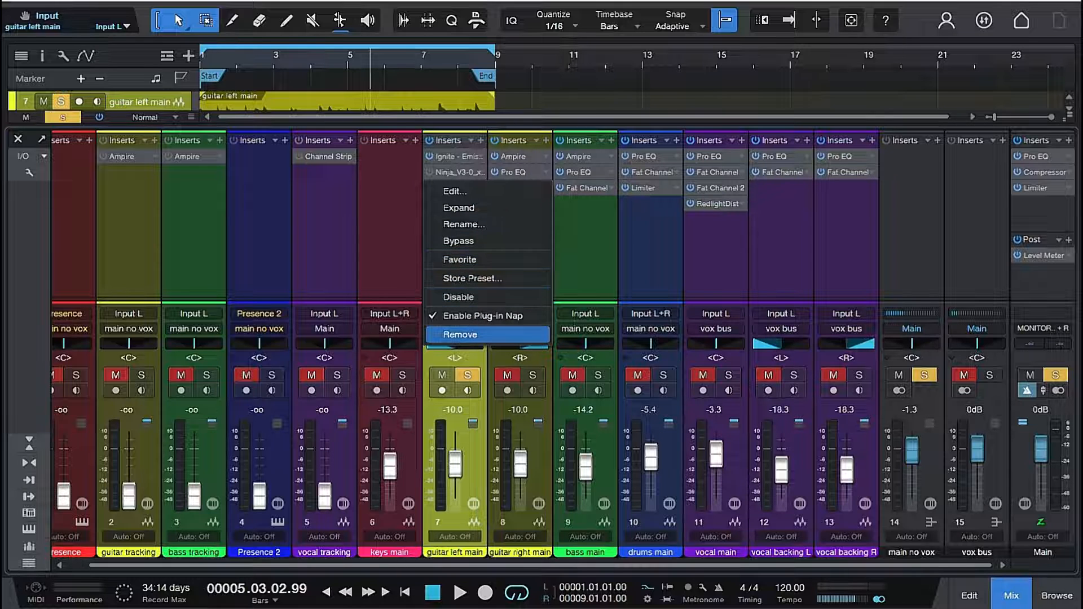
pyautogui.click(458, 335)
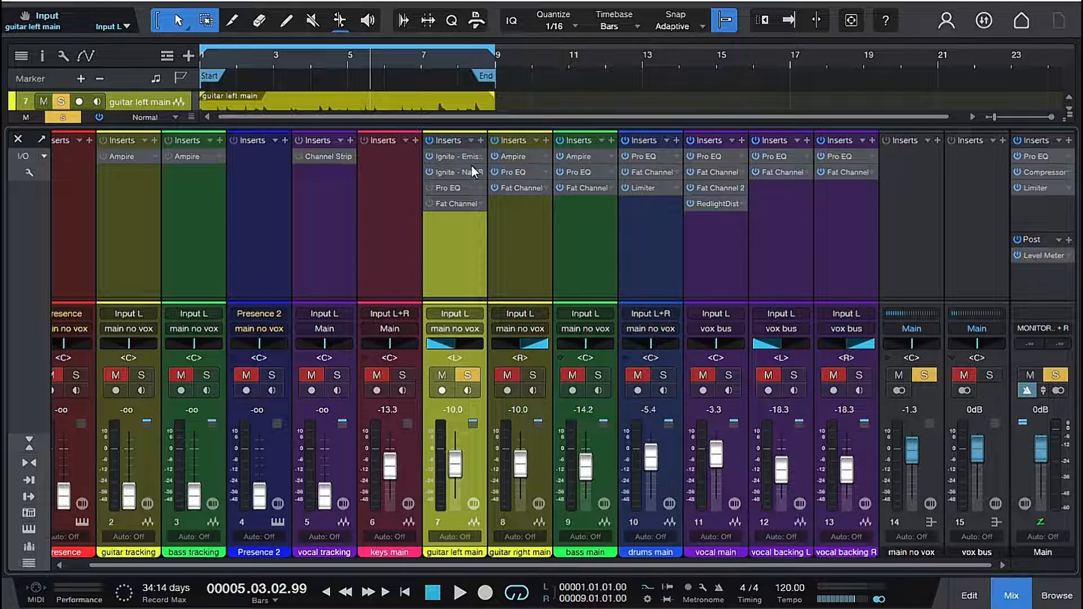
# - Replace Ampire on the guitar right main channel with copies of the Emissary and NadIR inserts from guitar left main
pyautogui.rightClick(511, 157)
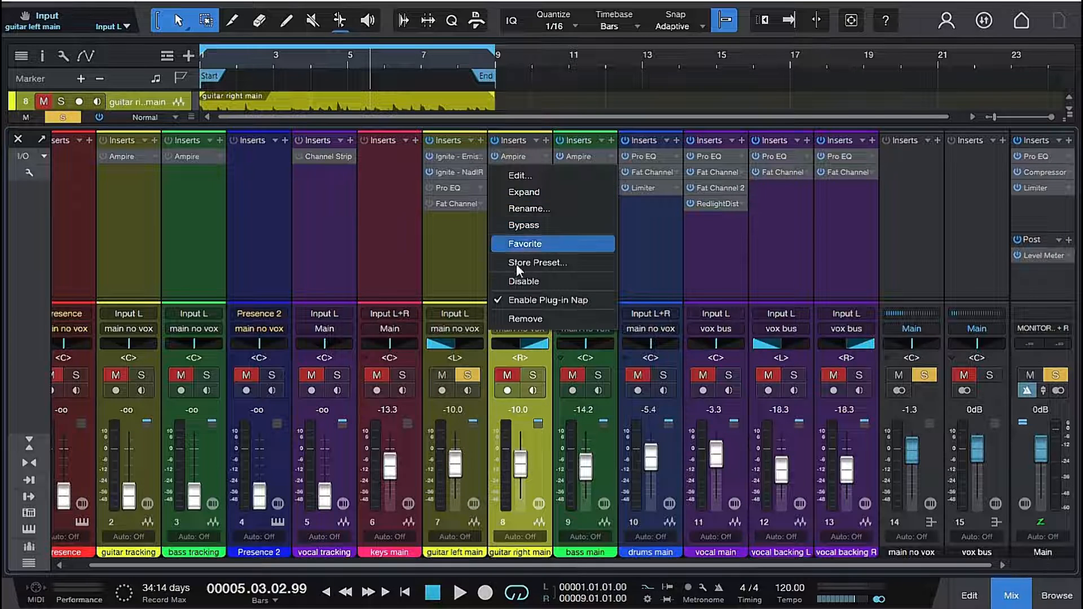
pyautogui.click(519, 318)
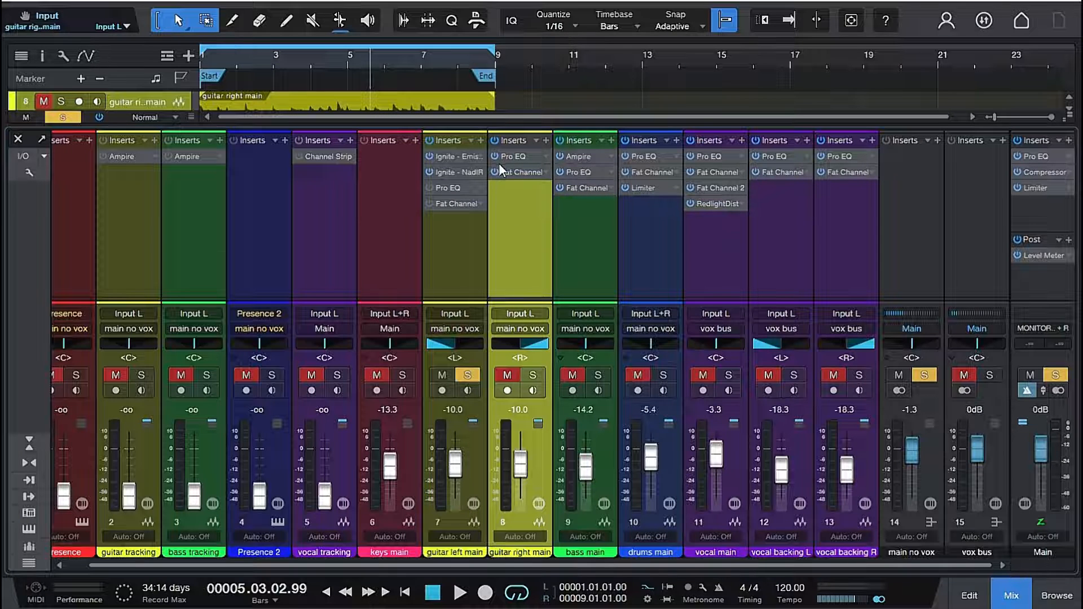
pyautogui.click(545, 141)
pyautogui.click(514, 224)
pyautogui.moveTo(454, 158); pyautogui.dragTo(514, 158)
pyautogui.doubleClick(512, 150)
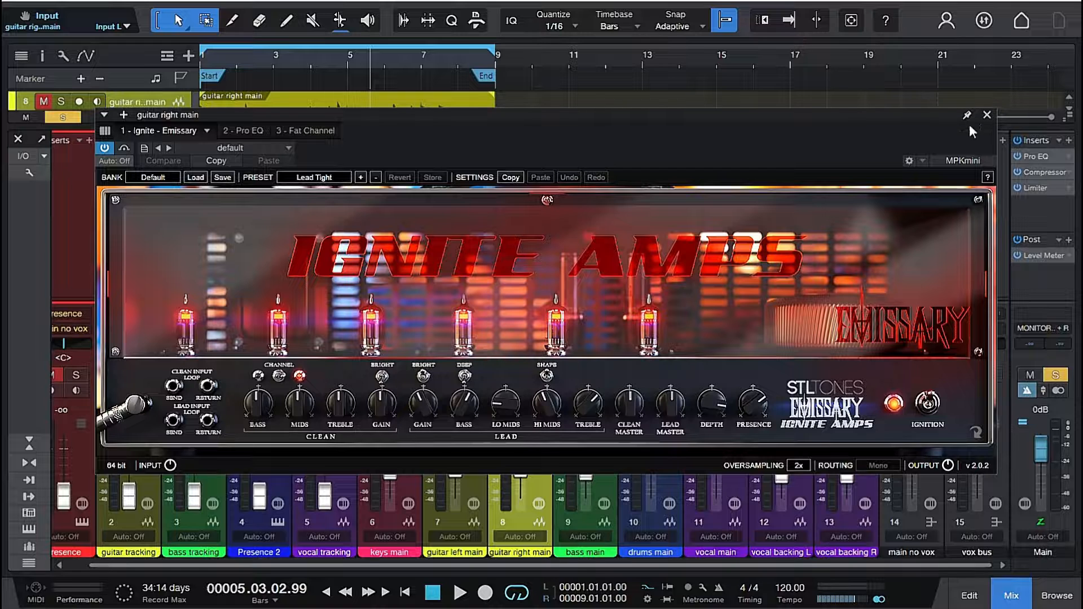
pyautogui.click(984, 116)
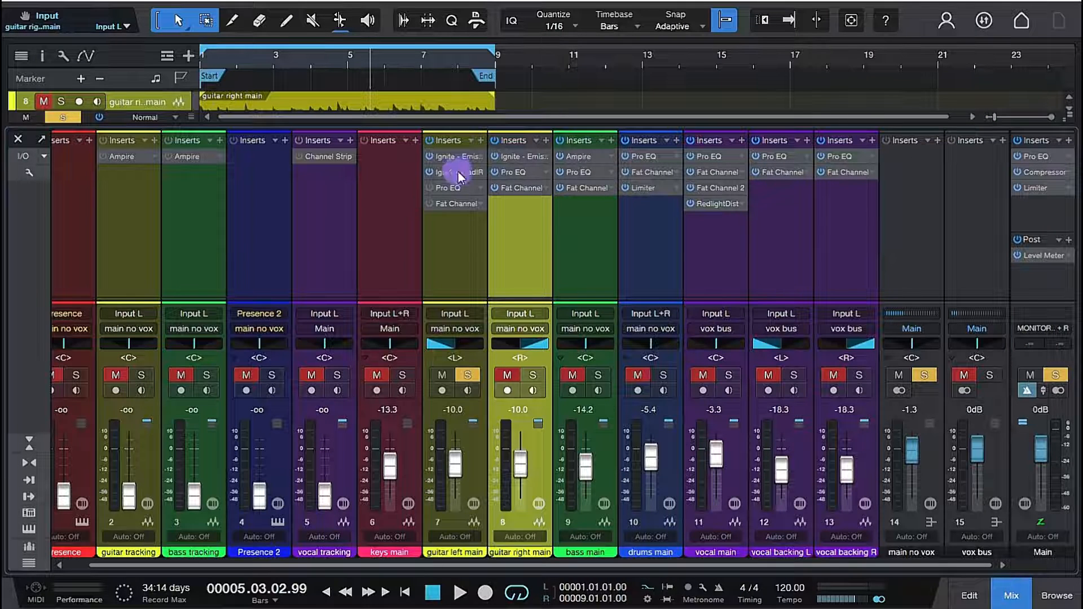
pyautogui.moveTo(460, 172); pyautogui.dragTo(516, 165)
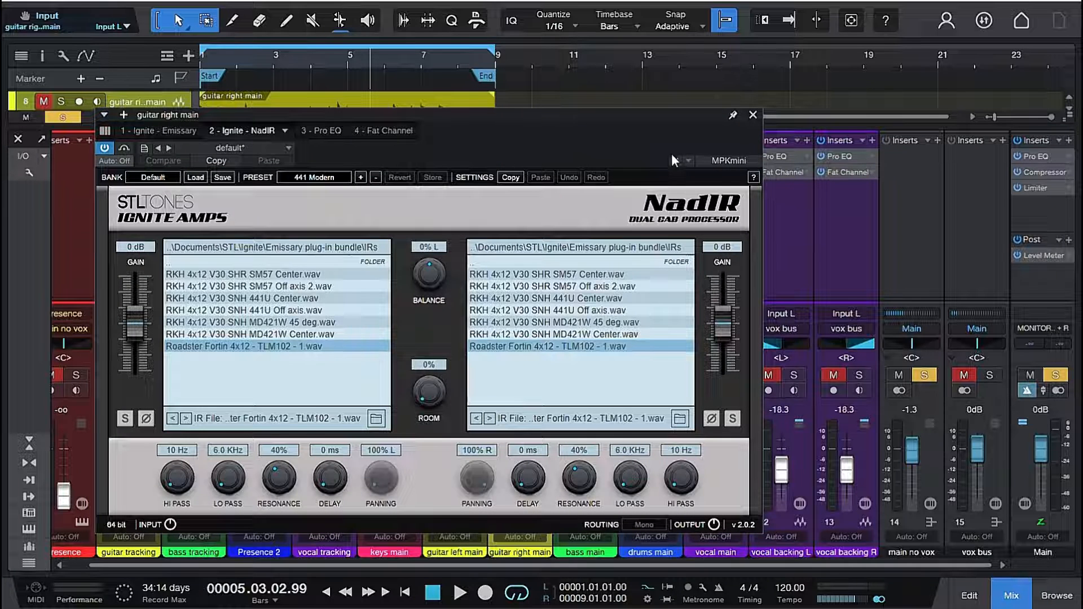
pyautogui.click(752, 115)
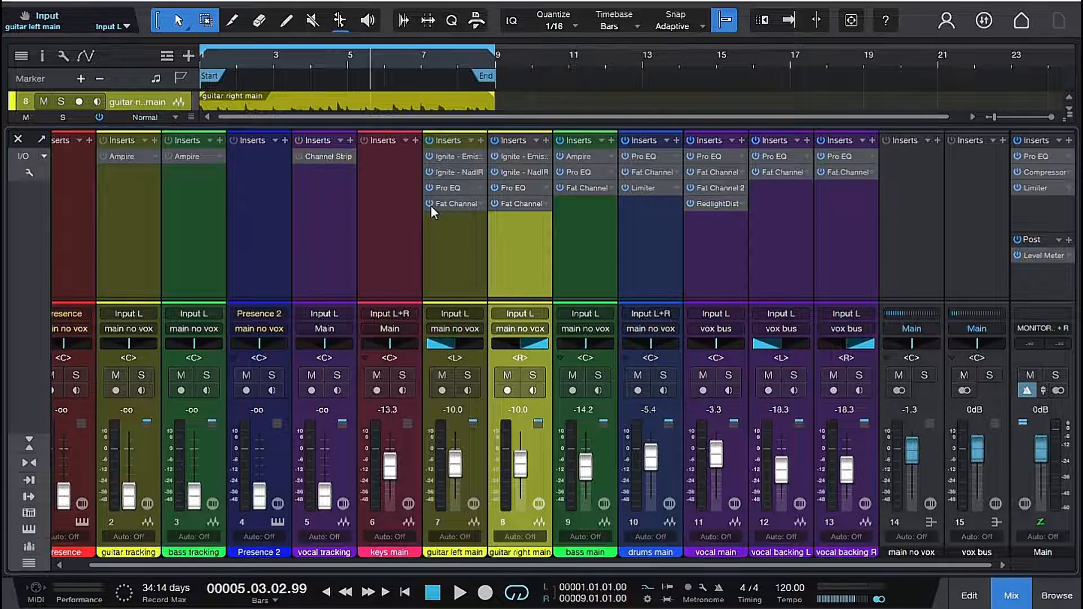
# - Listen to the full mix with Emissary and NadIR on both guitars, and open the Pro EQ on guitar left main
pyautogui.press('space')
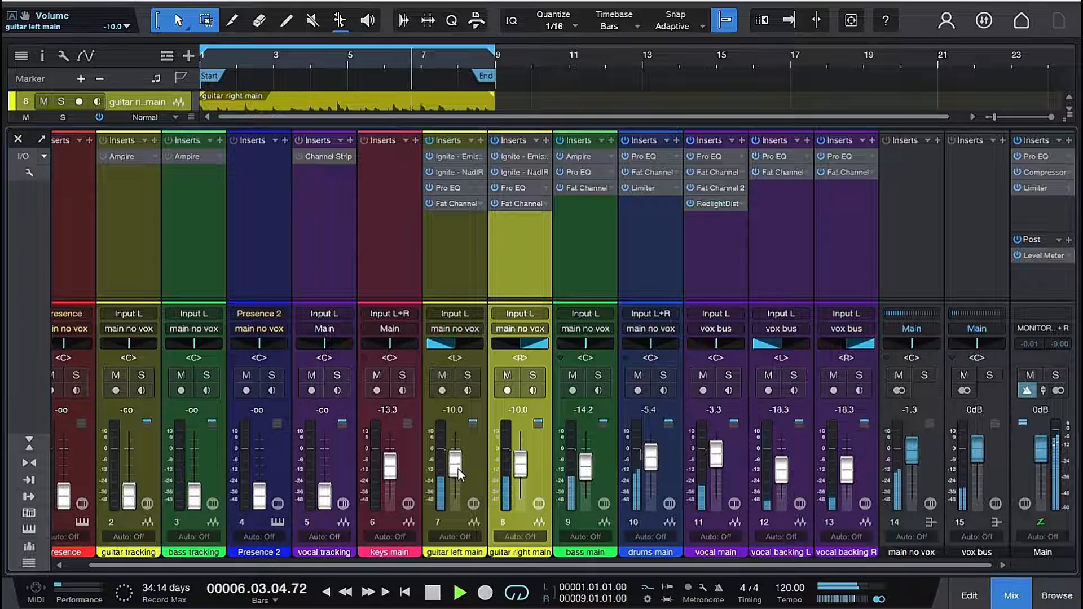
pyautogui.press('space')
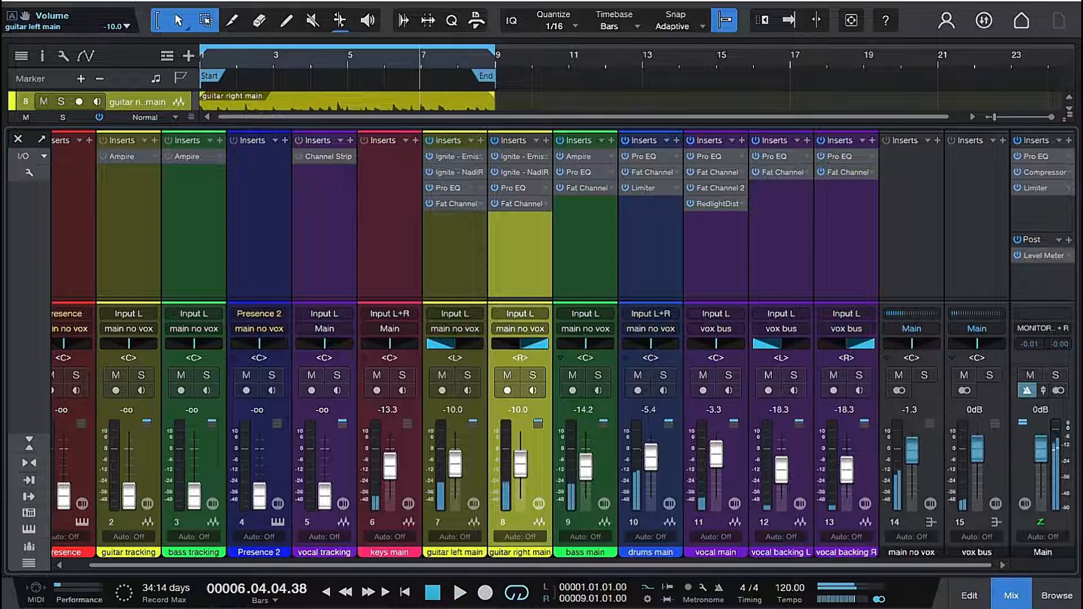
pyautogui.click(462, 188)
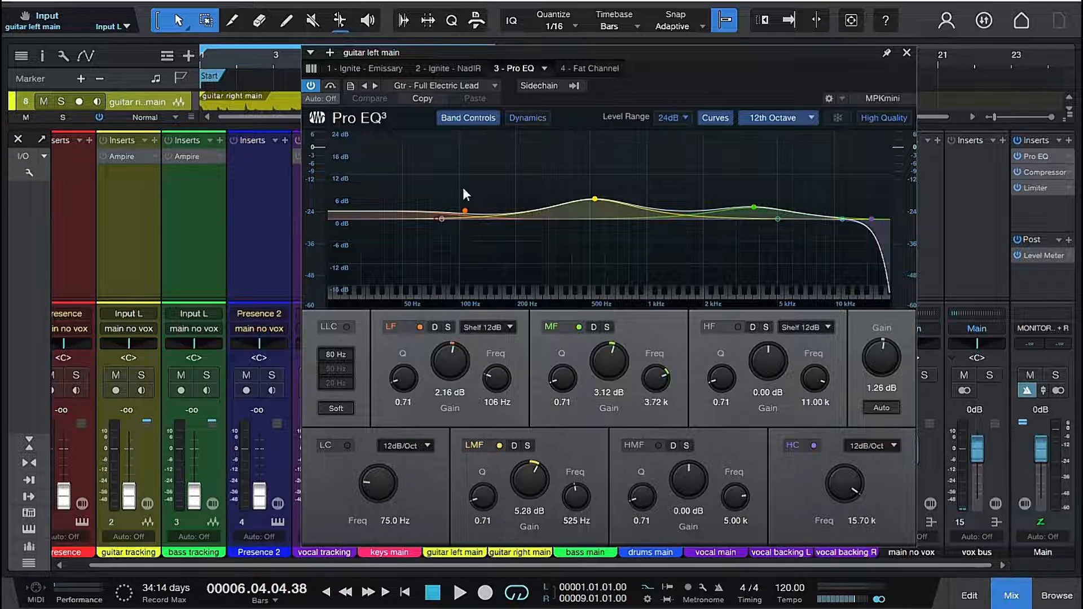
# - Play the mix while checking the Pro EQ on guitar left main, and inspect that channel's Fat Channel compressor
pyautogui.moveTo(594, 53); pyautogui.dragTo(530, 26)
pyautogui.press('space')
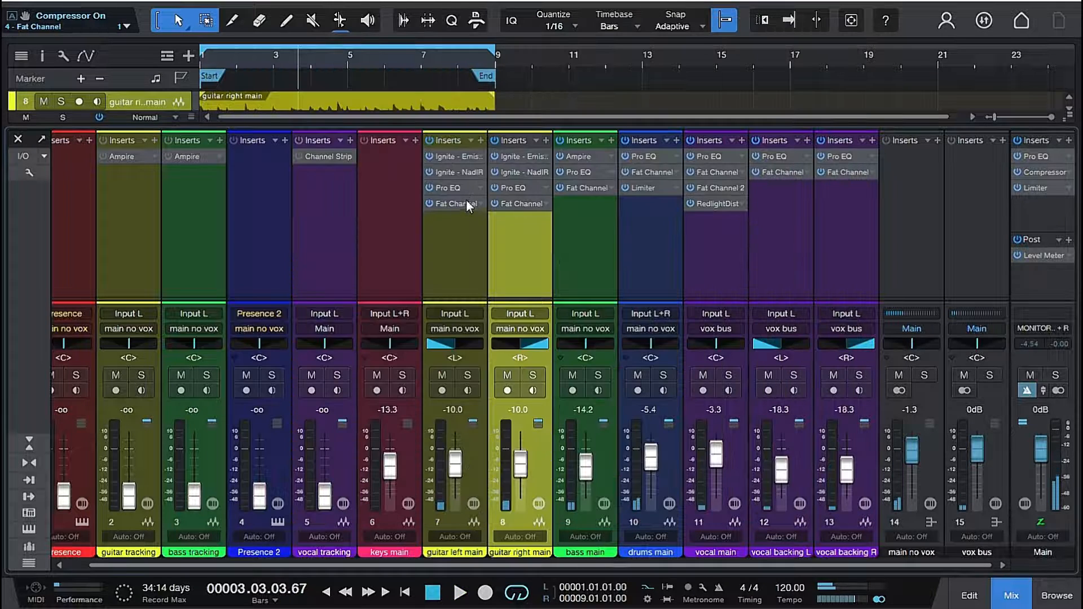
pyautogui.click(461, 203)
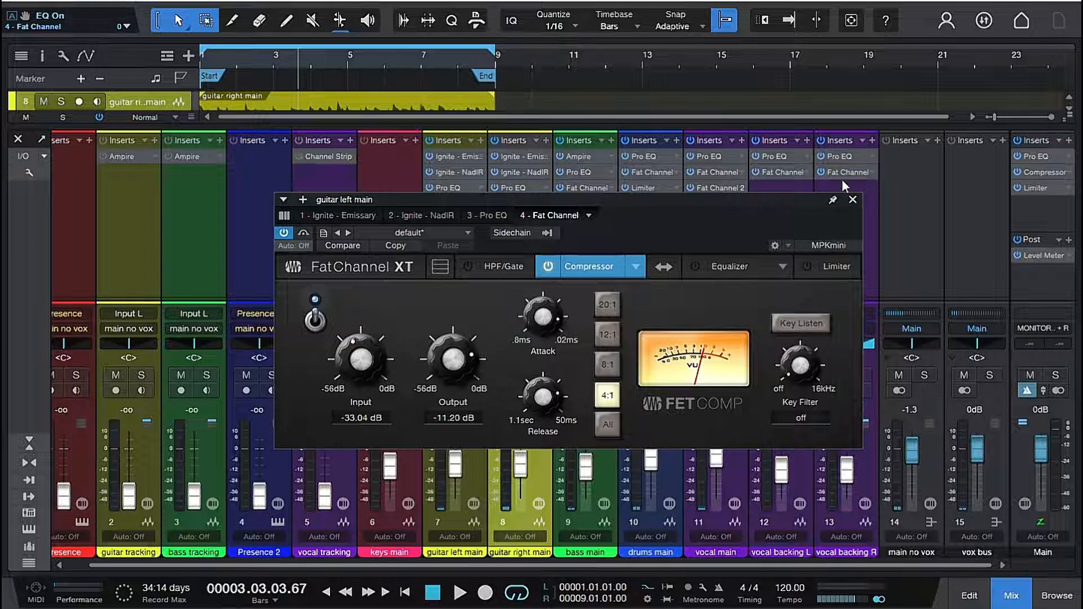
pyautogui.click(852, 199)
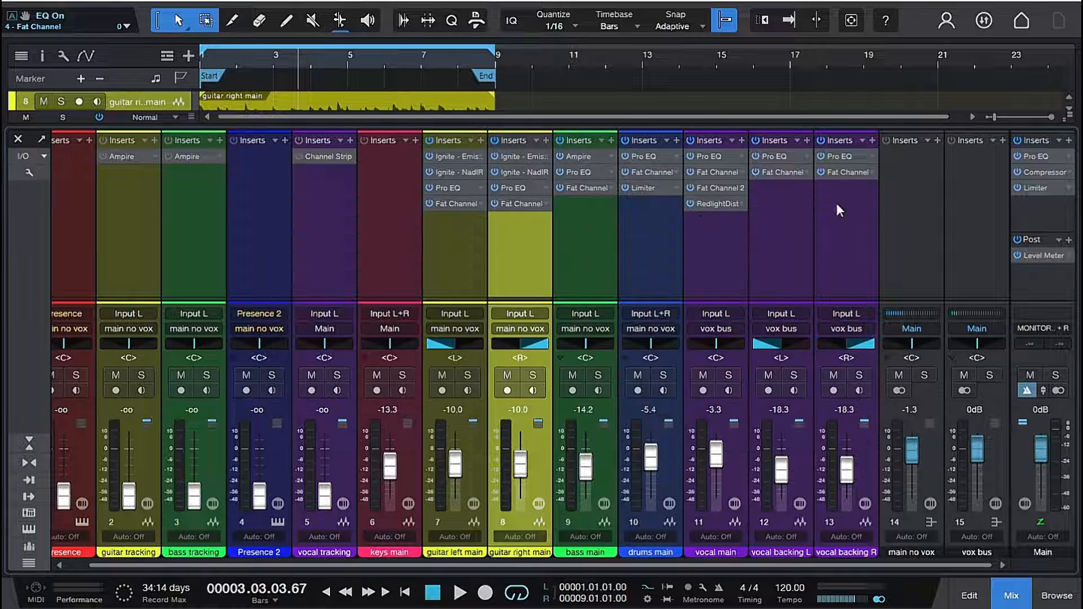
# - Set the Fat Channel compressor input on guitar right main to -33.04 dB to match guitar left main
pyautogui.click(518, 204)
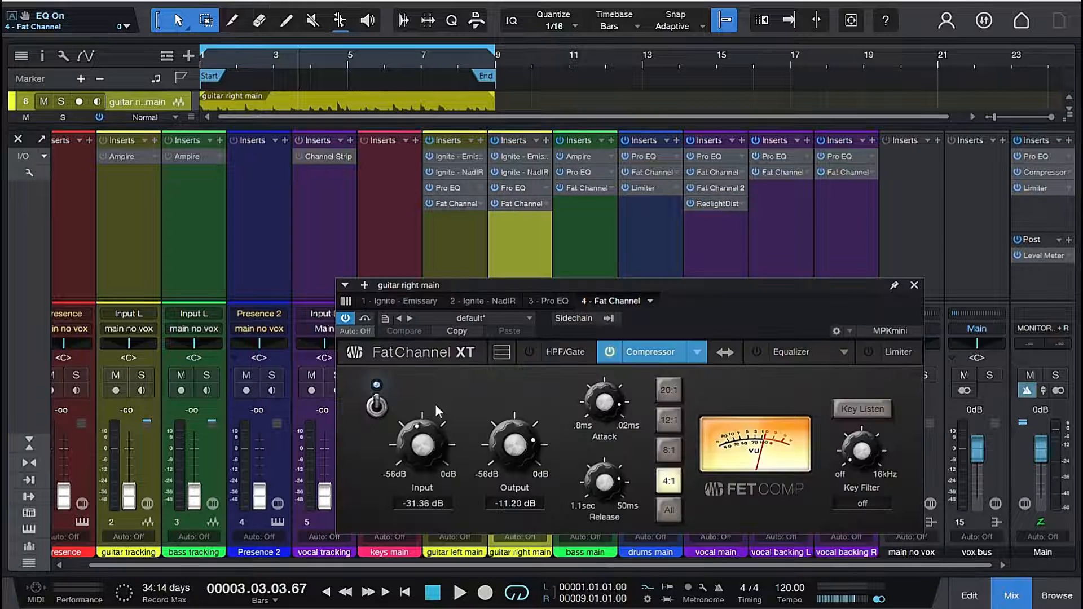
pyautogui.moveTo(422, 446); pyautogui.dragTo(422, 454)
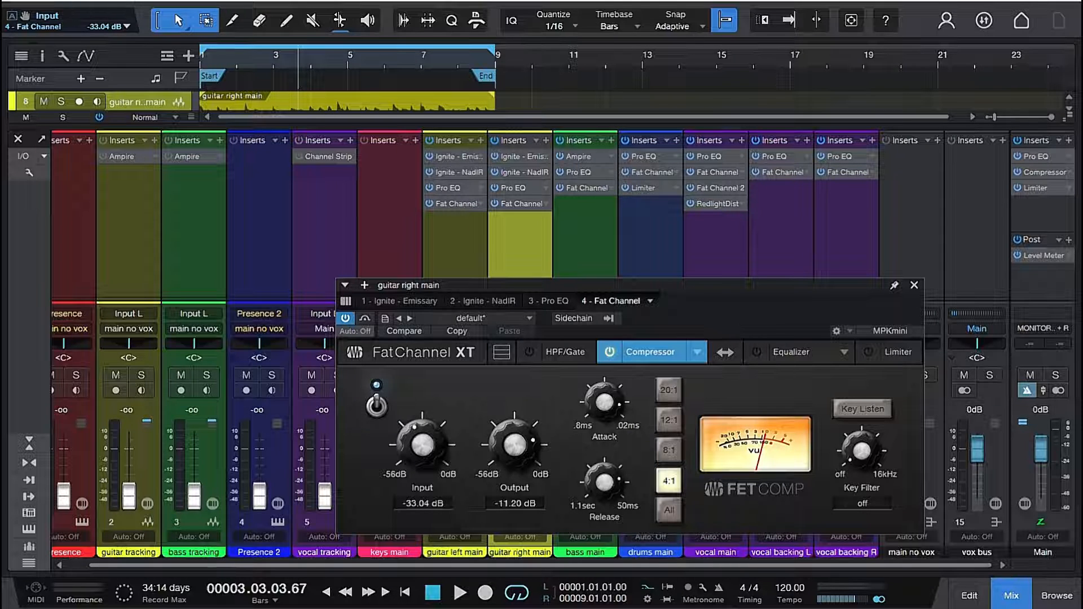
pyautogui.click(914, 285)
# - Raise the guitar left main and guitar right main volumes to -8.8 dB while playing the mix
pyautogui.press('space')
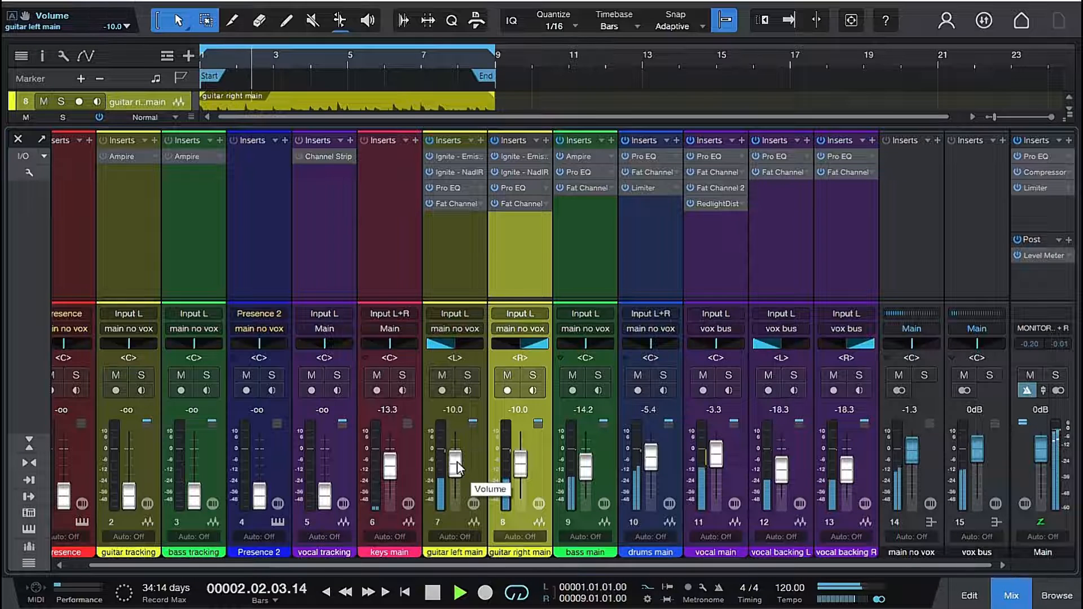
pyautogui.moveTo(454, 464); pyautogui.dragTo(518, 465)
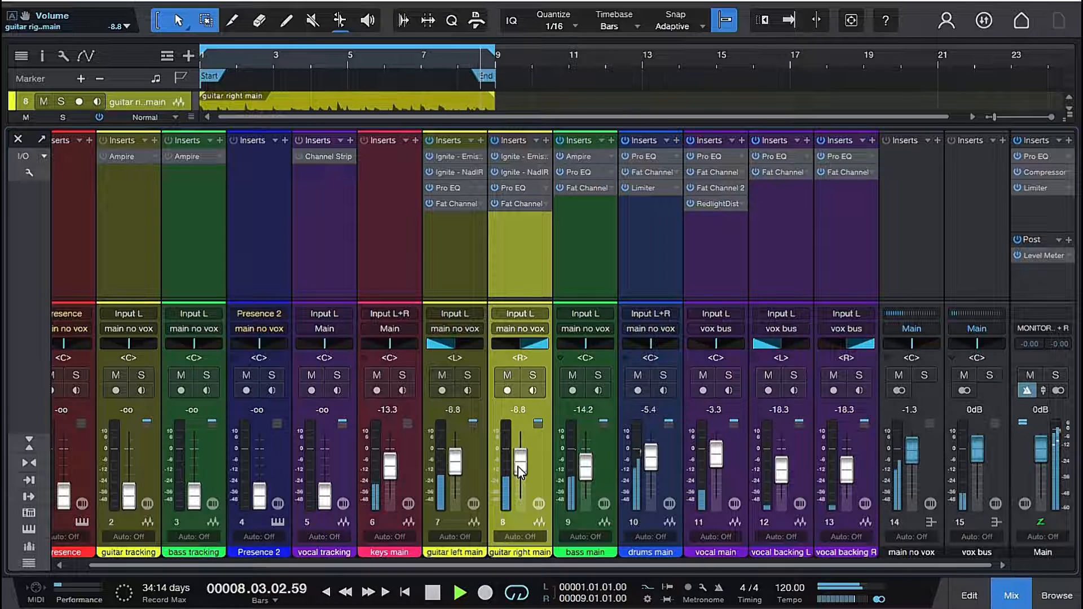
pyautogui.press('space')
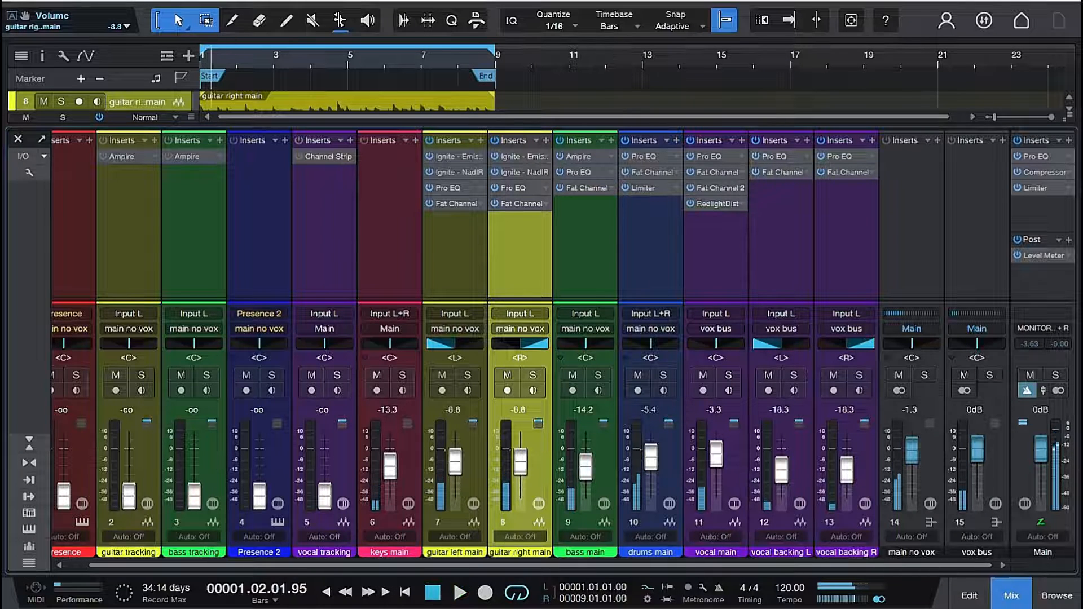
pyautogui.click(19, 139)
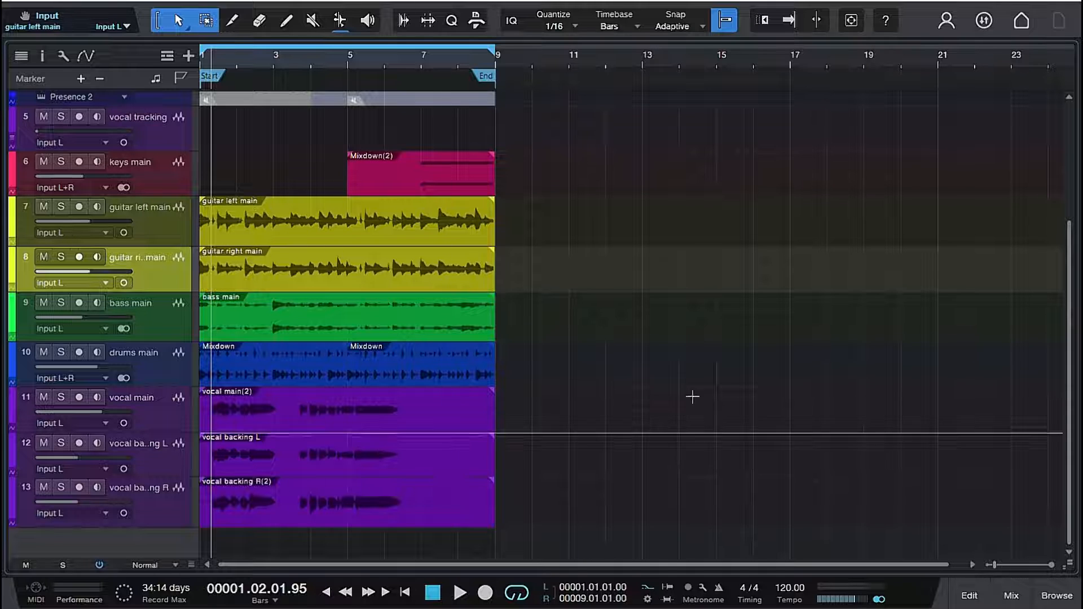
pyautogui.click(1011, 596)
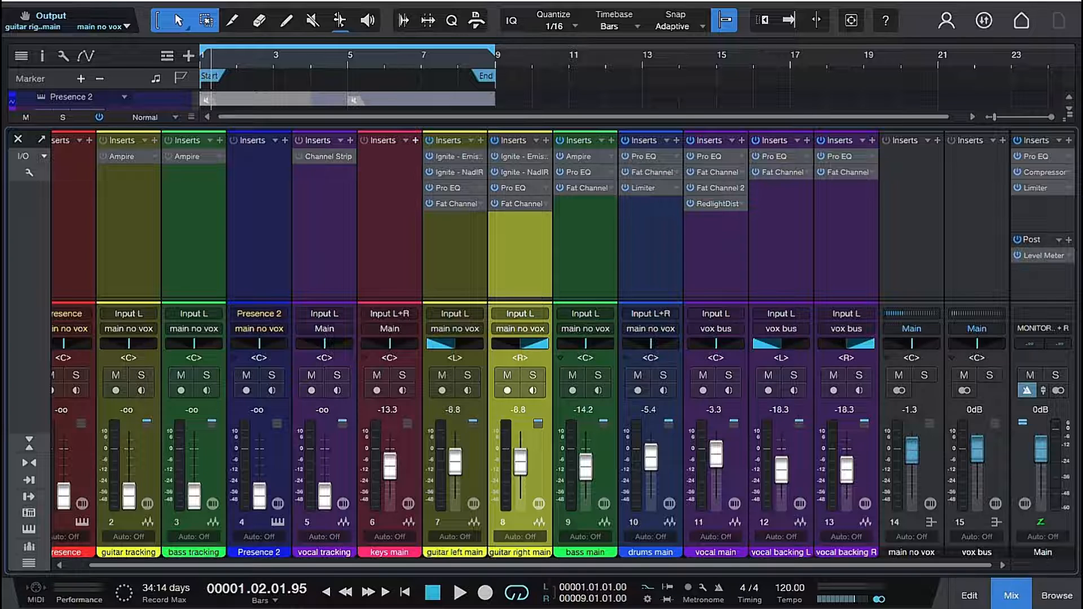
# - Print the guitar left main event with its effects to a new track using Mixdown Selection
pyautogui.click(18, 139)
pyautogui.scroll(3, 229, 251)
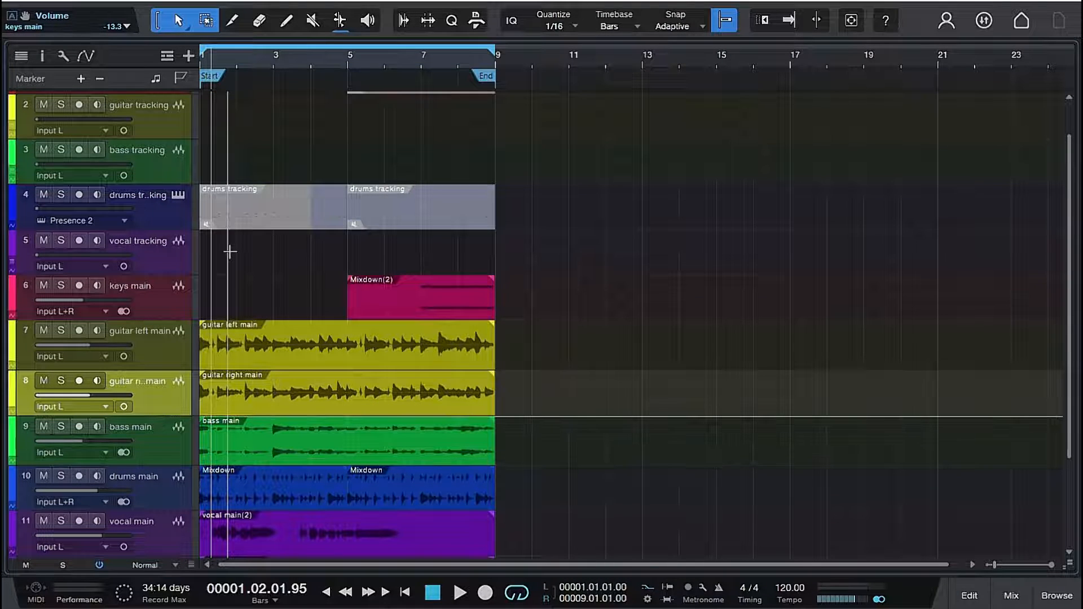
pyautogui.scroll(-2, 229, 251)
pyautogui.click(229, 260)
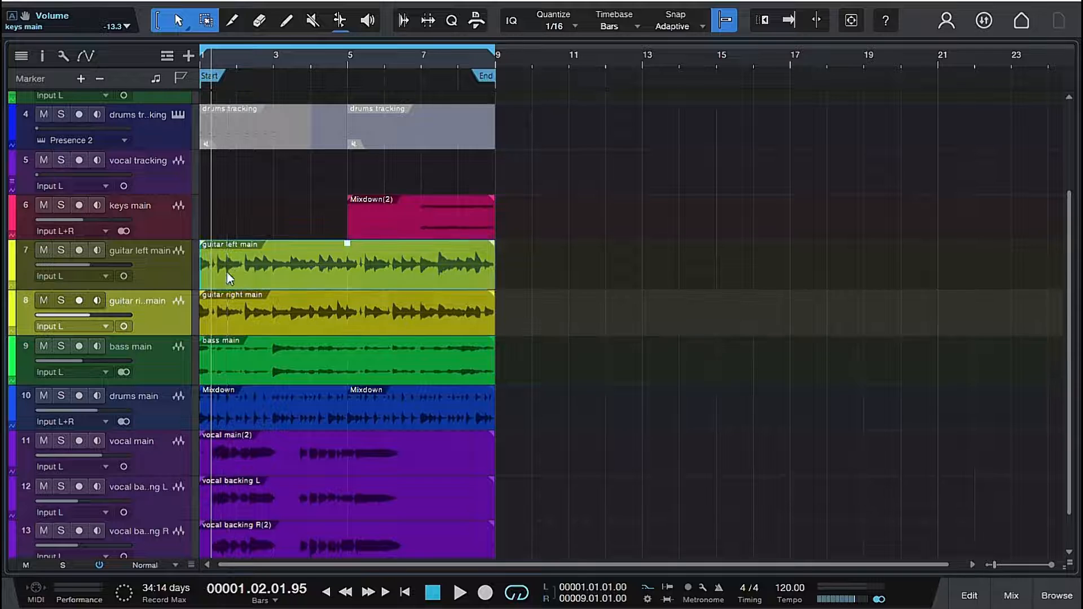
pyautogui.click(262, 272)
pyautogui.rightClick(262, 272)
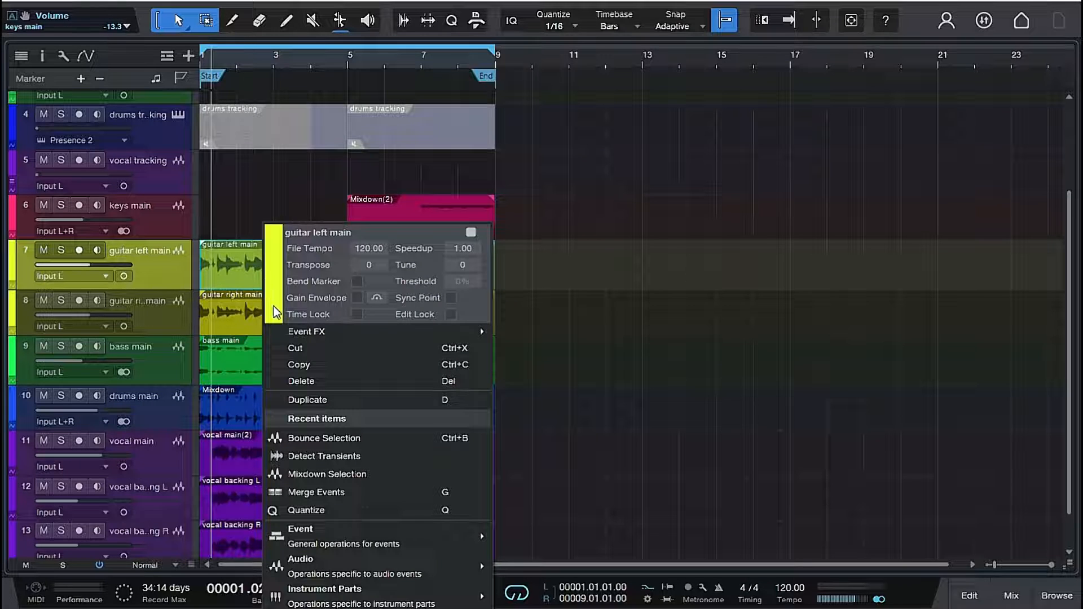
pyautogui.click(326, 473)
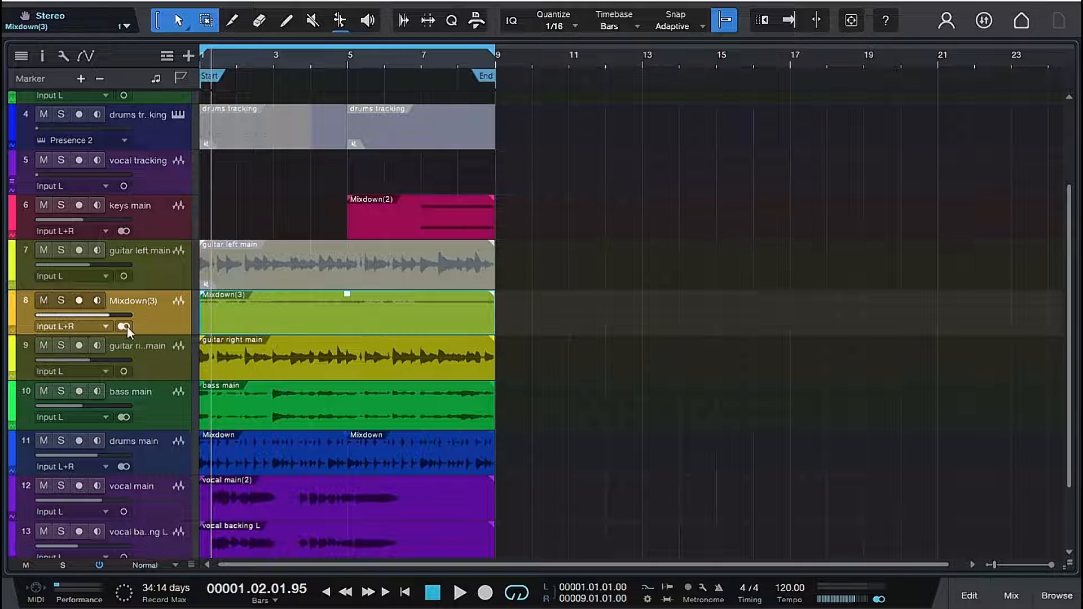
# - Make the Mixdown(3) track mono, bounce its event, and play the mix to check the printed guitar
pyautogui.click(124, 326)
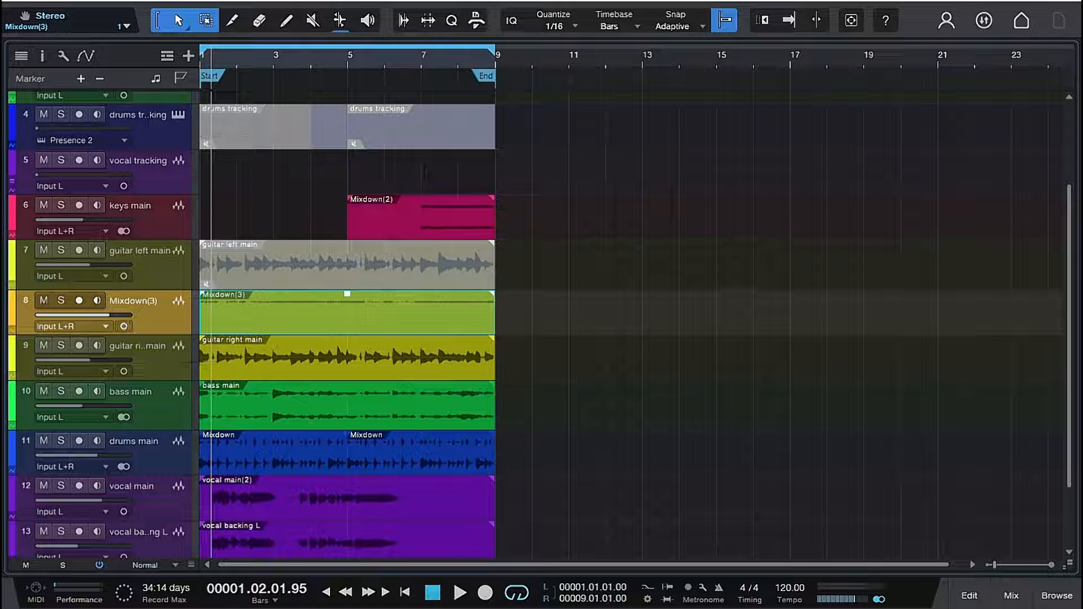
pyautogui.rightClick(221, 316)
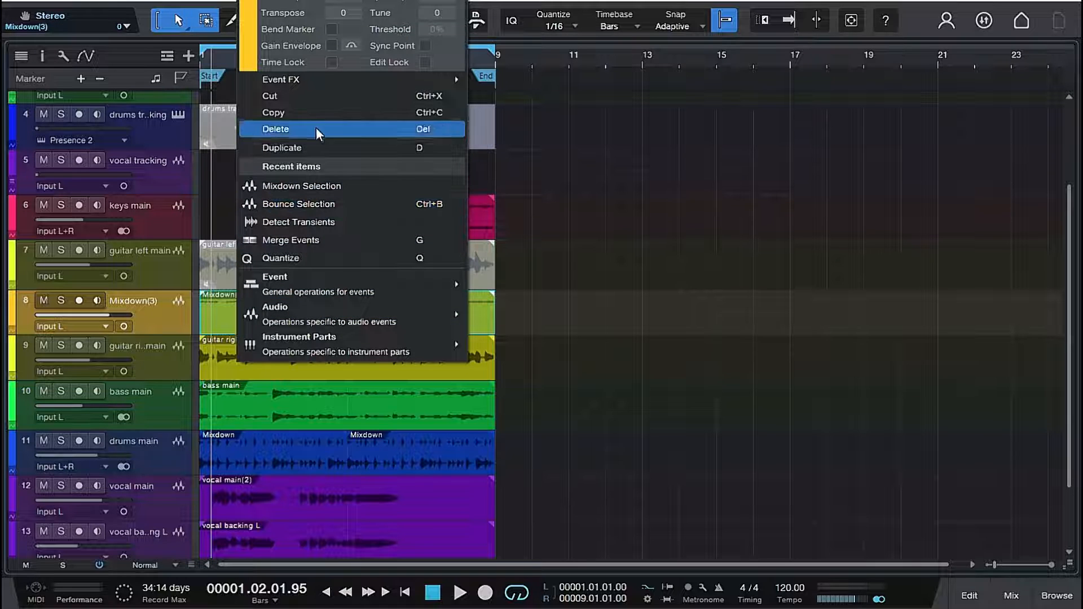
pyautogui.click(303, 204)
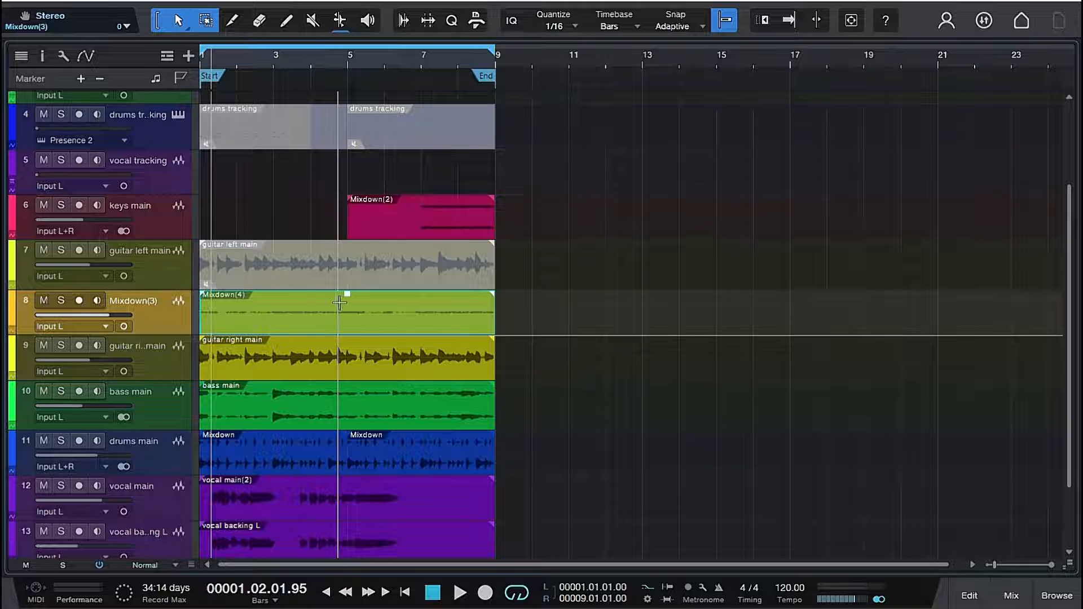
pyautogui.press('space')
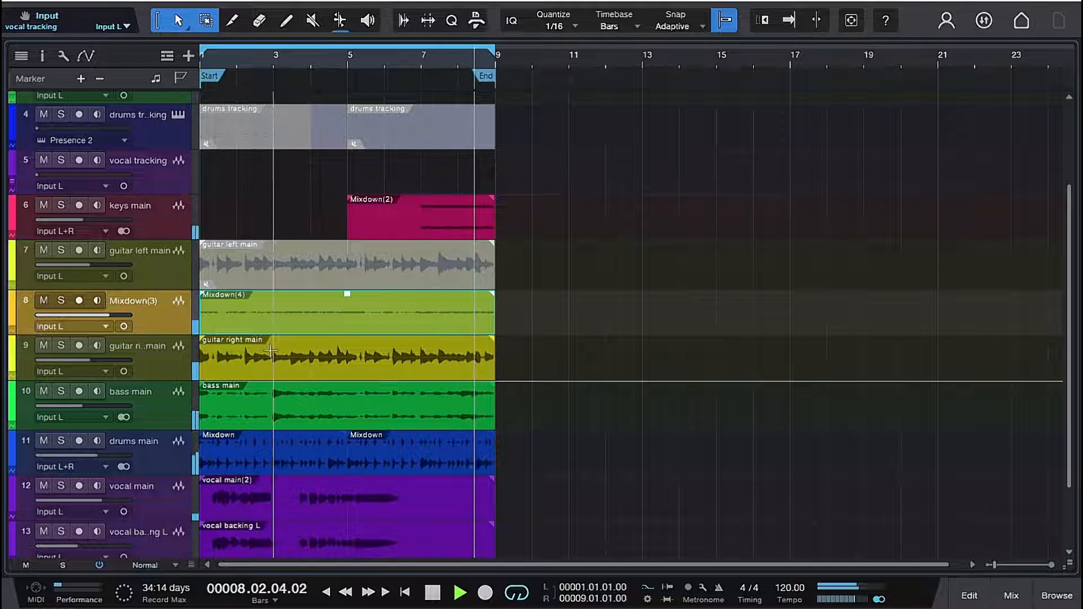
pyautogui.press('space')
# - Rename the Mixdown(3) track as "gutar left print"
pyautogui.doubleClick(147, 300)
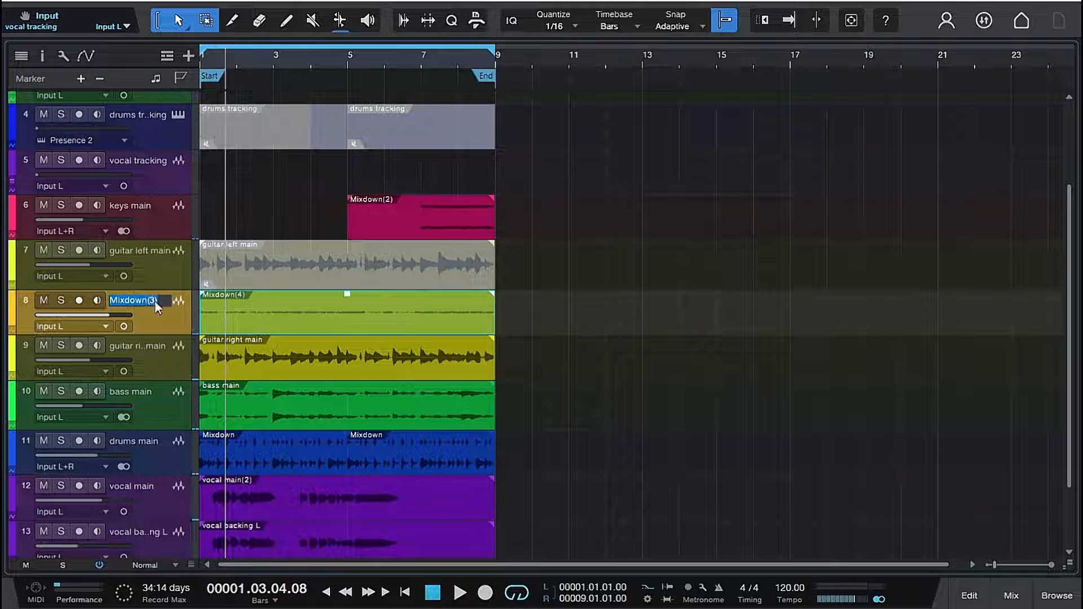
pyautogui.write('gutar left')
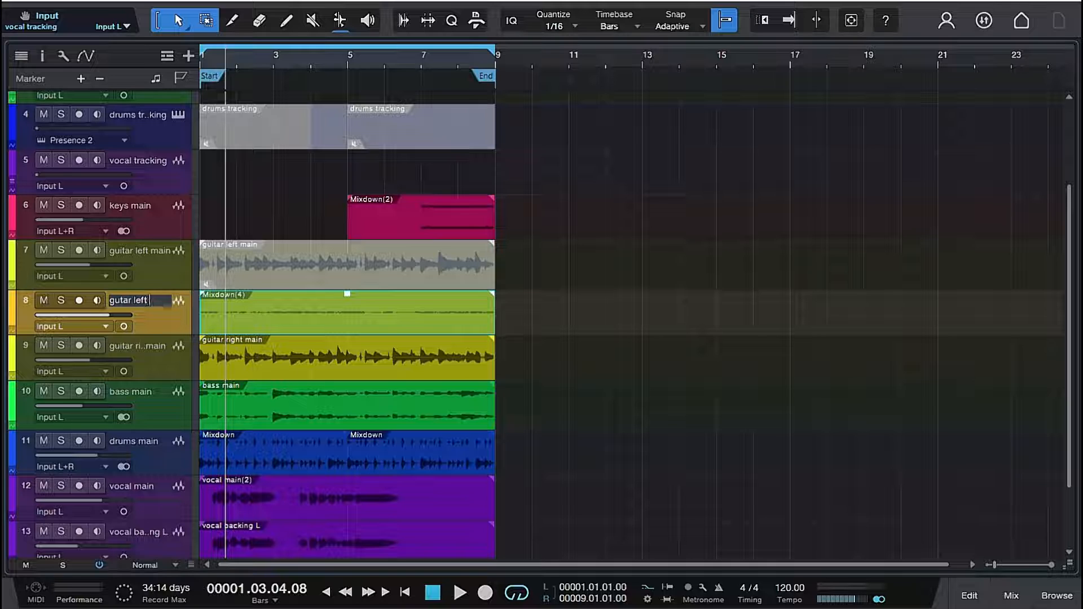
pyautogui.write('prin')
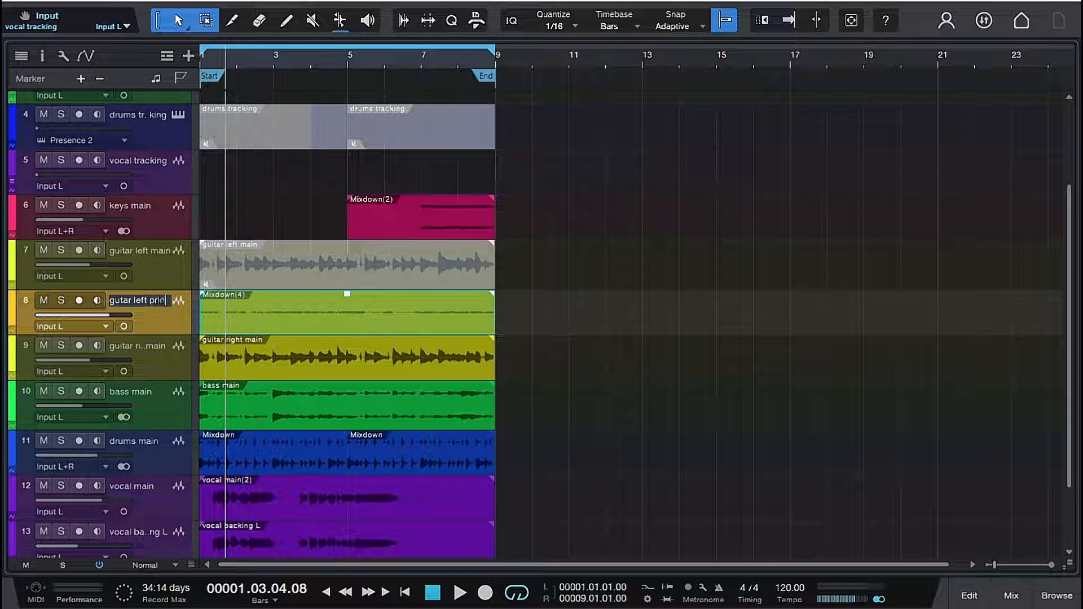
pyautogui.write('t')
pyautogui.press('Return')
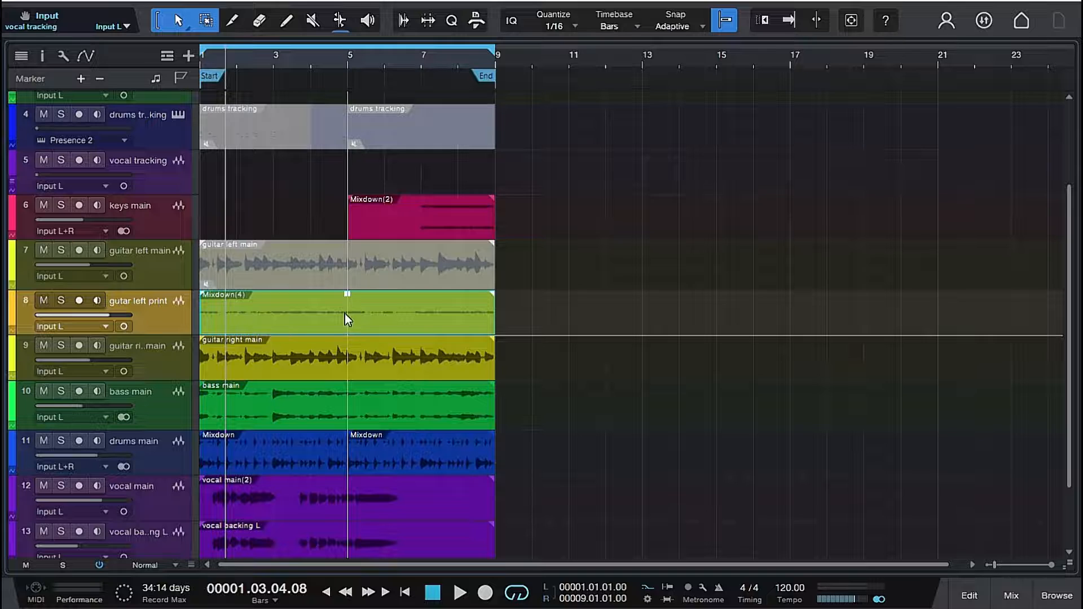
# - Select the original guitar left main event and inspect its mixer channel beside the printed track's channel
pyautogui.click(306, 276)
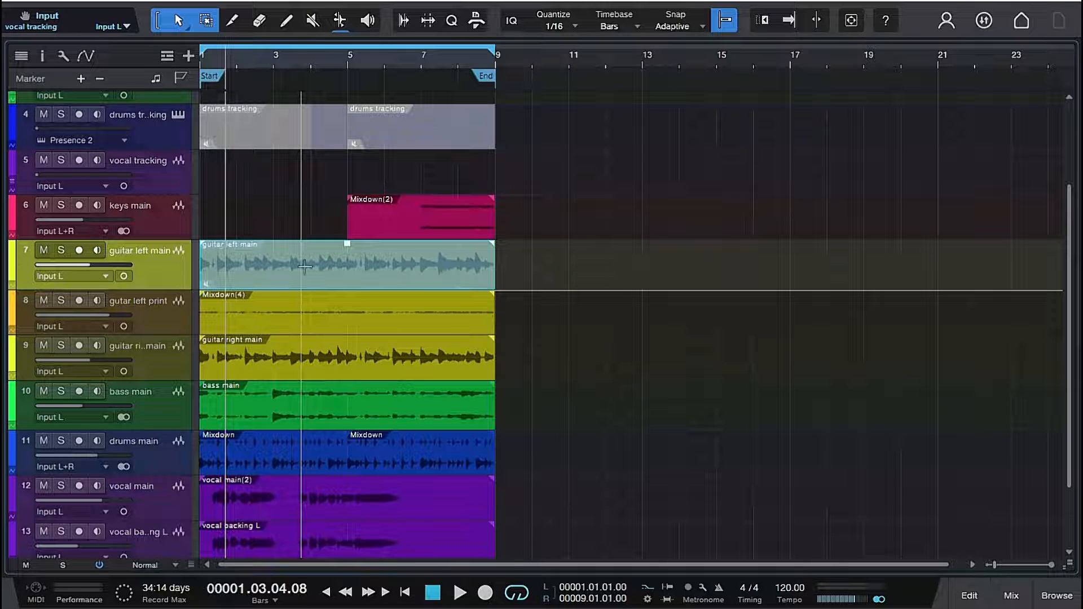
pyautogui.click(1011, 595)
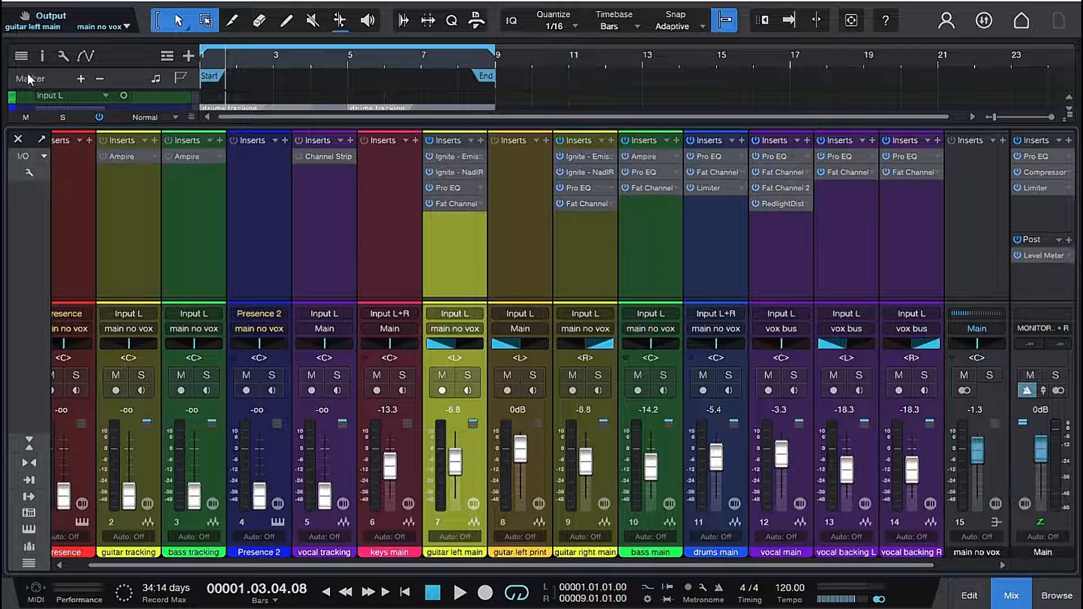
pyautogui.click(18, 139)
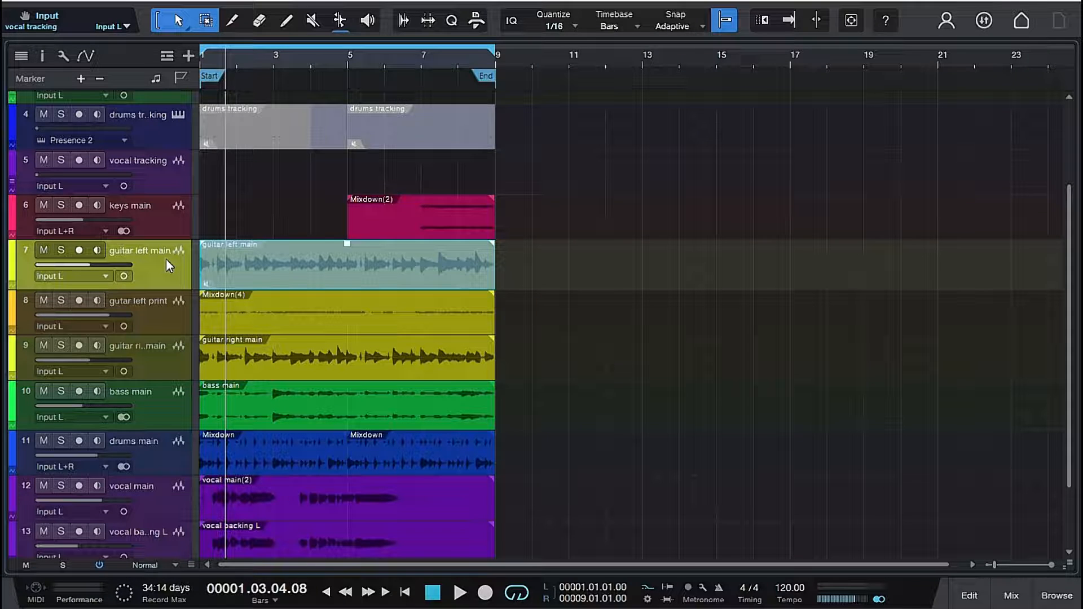
# - Unmute the guitar left main event with the Mute tool and solo its track
pyautogui.click(312, 22)
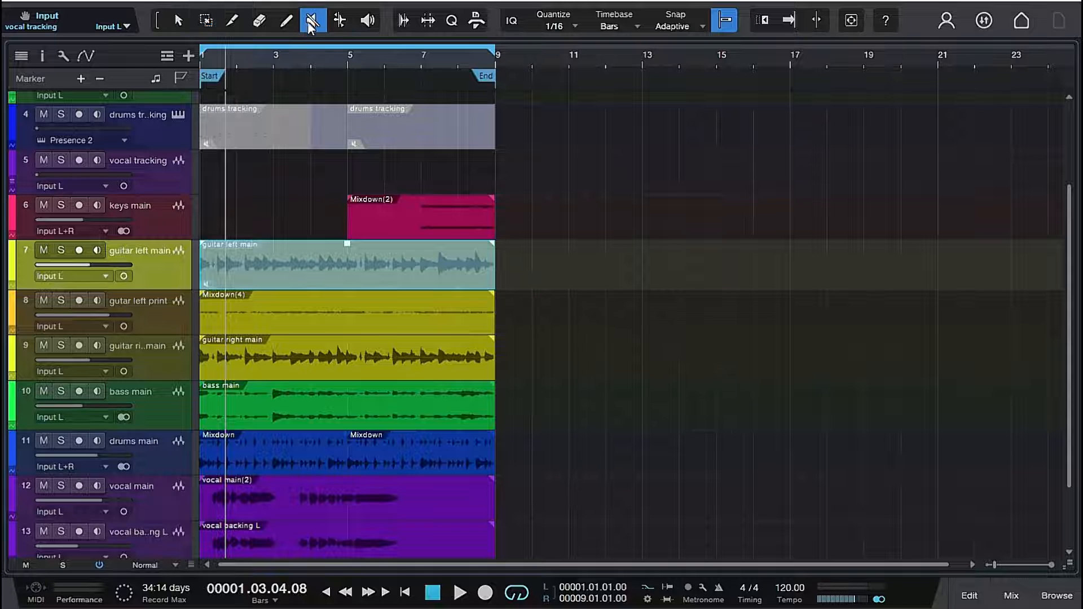
pyautogui.click(318, 265)
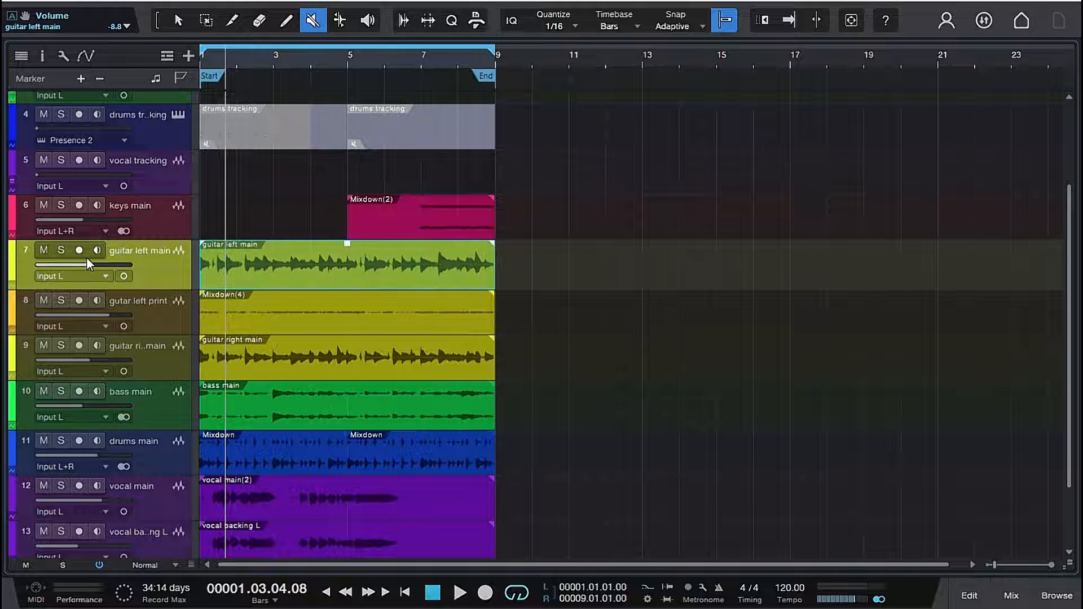
pyautogui.click(61, 250)
# - Bypass all inserts on the guitar left main channel and listen to the dry guitar
pyautogui.click(1015, 588)
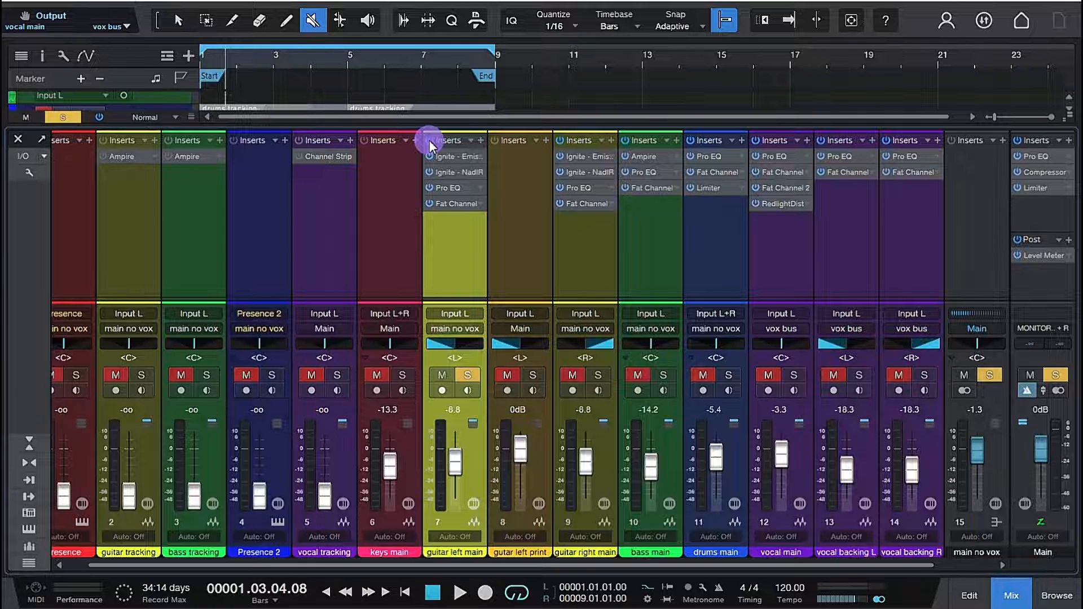
pyautogui.click(428, 140)
pyautogui.press('space')
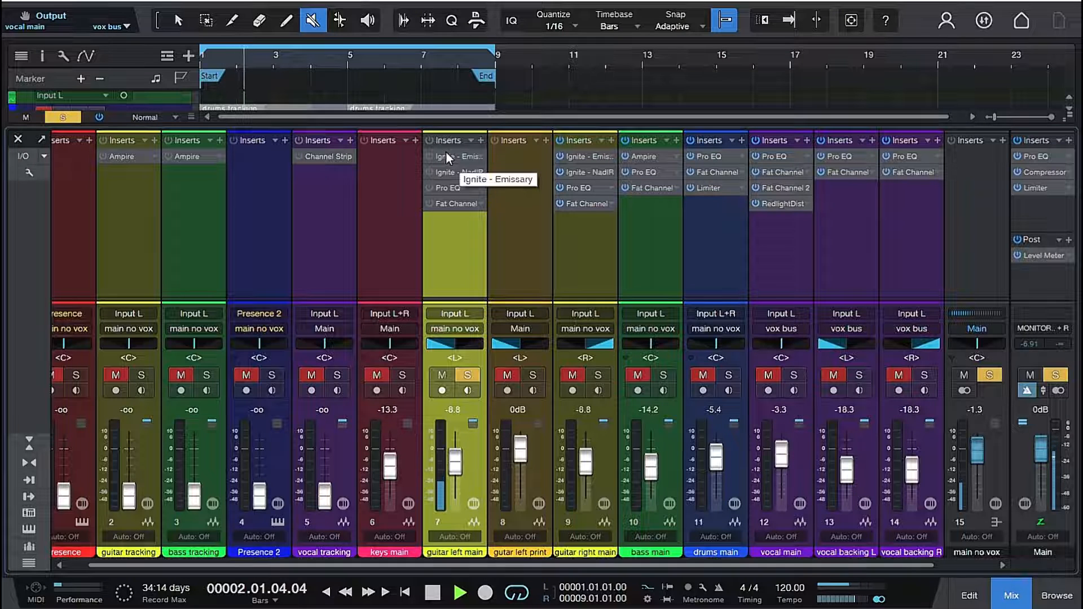
pyautogui.press('space')
# - Play the printed left guitar track soloed in place of guitar left main to compare it with the dry guitar
pyautogui.click(17, 138)
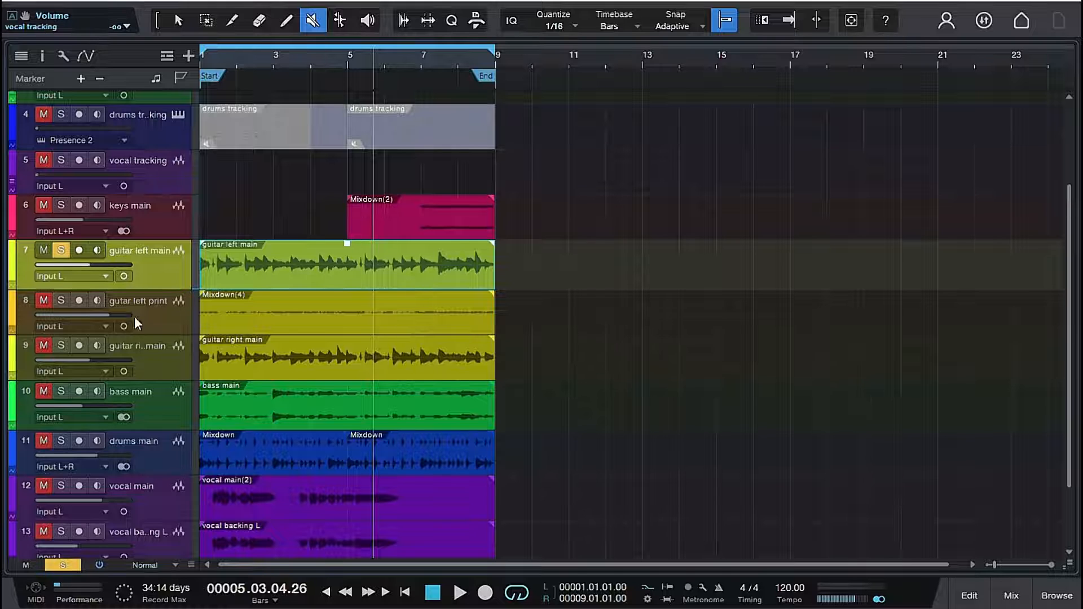
pyautogui.press('space')
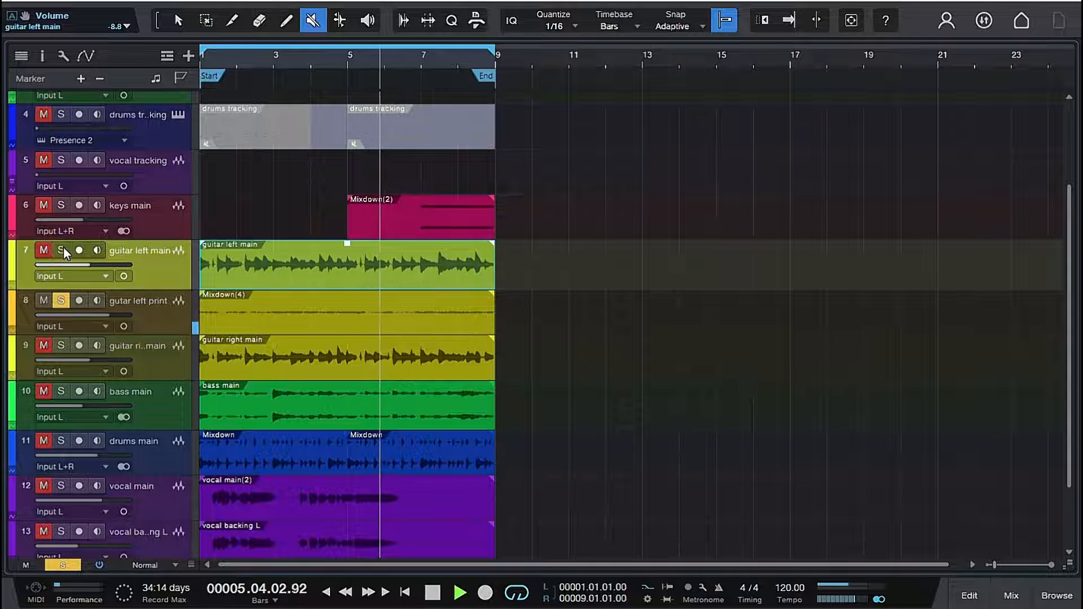
pyautogui.click(62, 248)
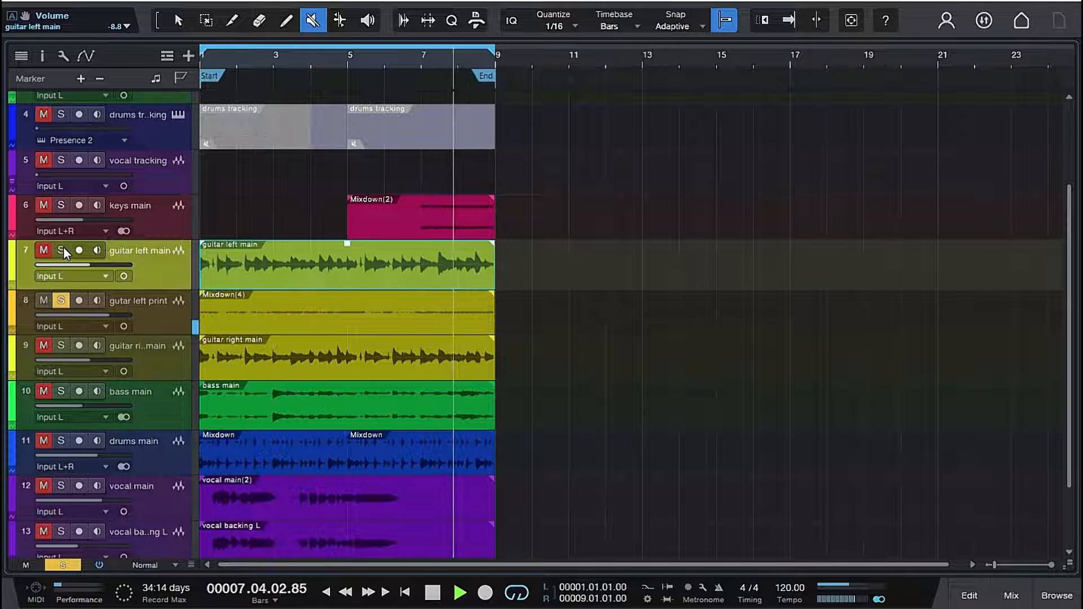
pyautogui.press('space')
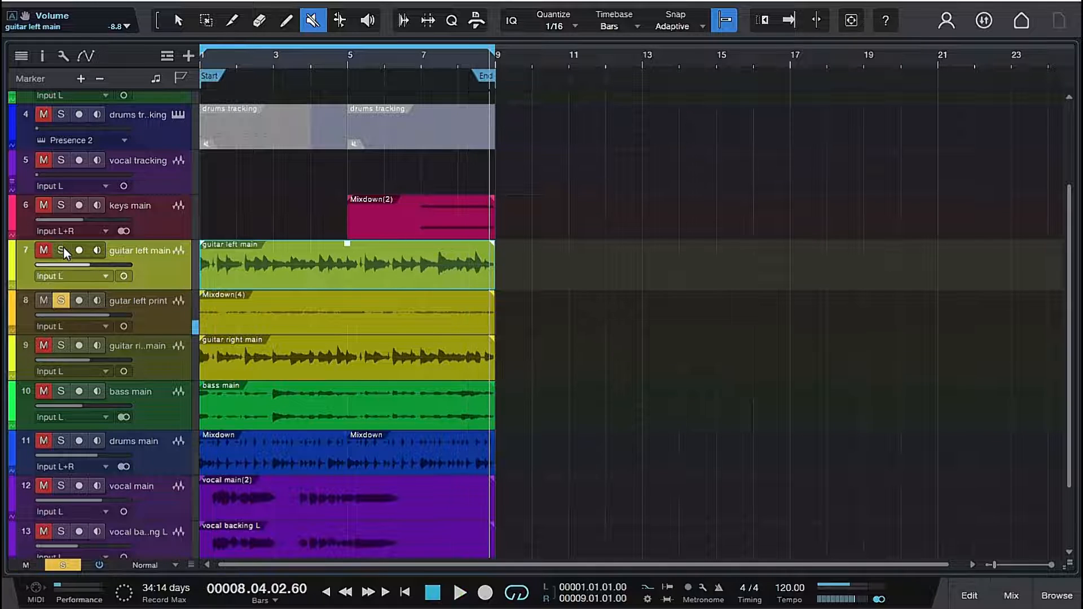
# - Switch back to the Arrow tool and show the mixer channels
pyautogui.click(178, 20)
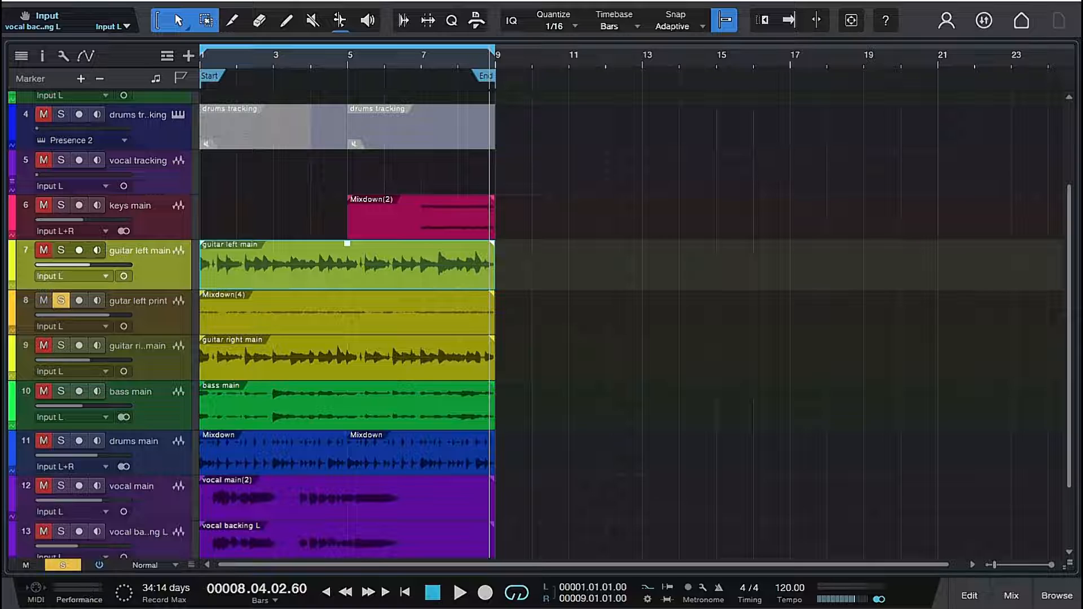
pyautogui.click(1010, 596)
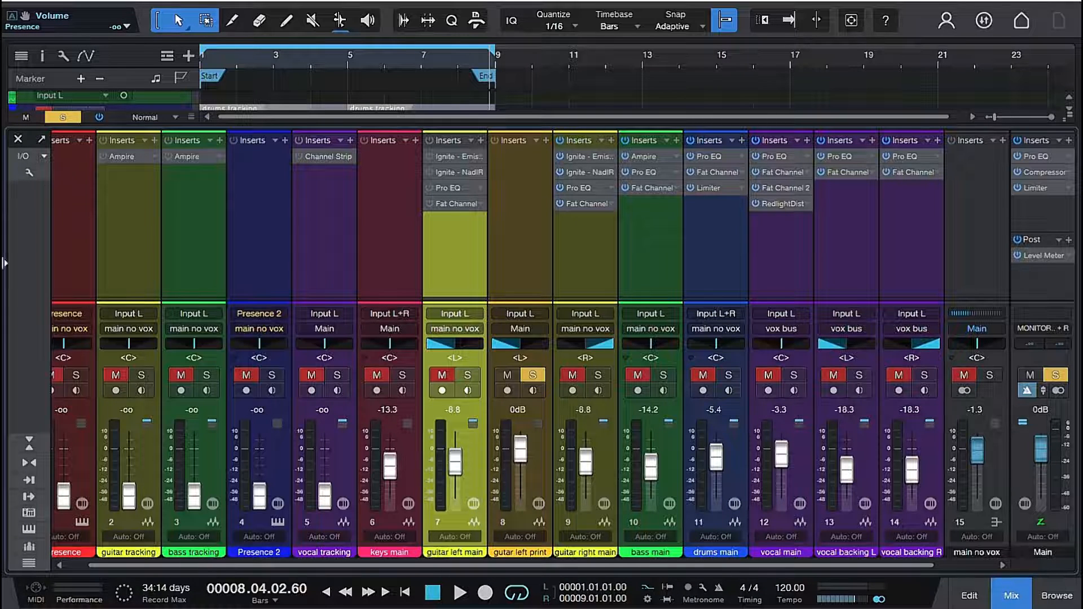
pyautogui.click(17, 139)
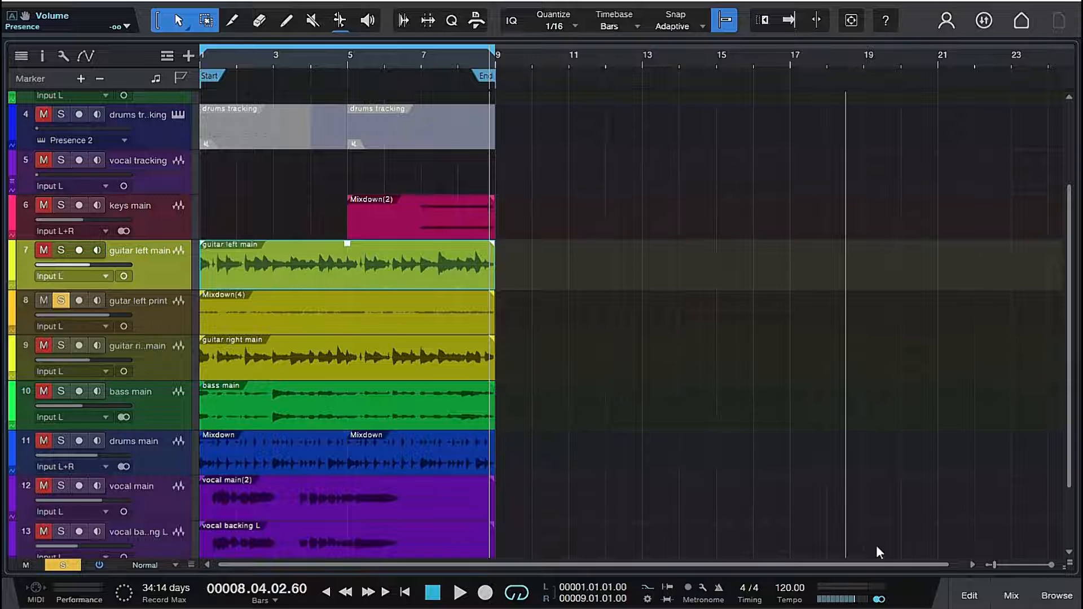
pyautogui.click(1011, 596)
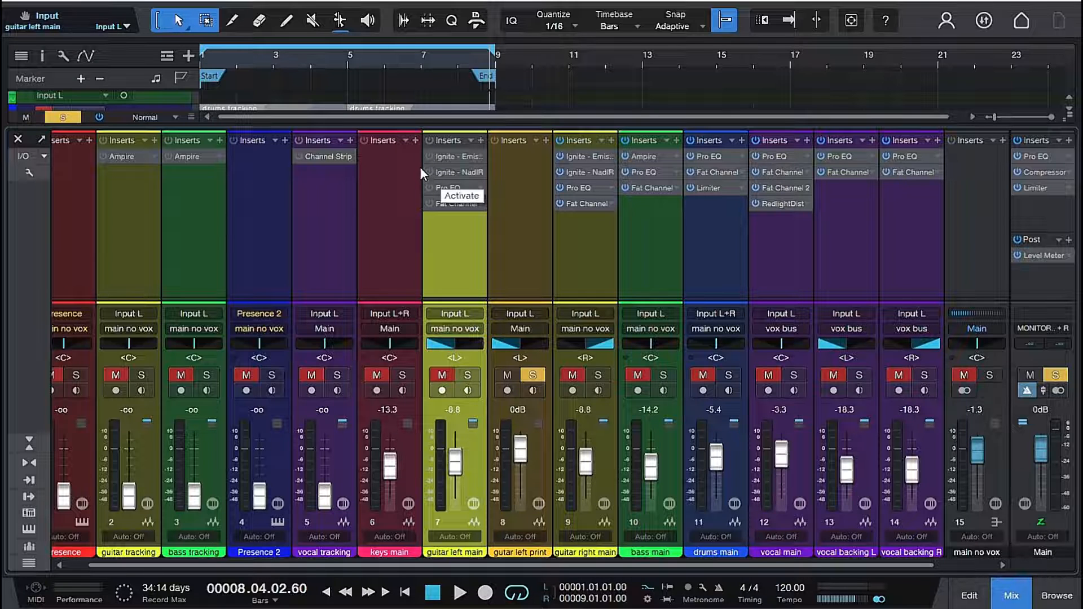
pyautogui.press('F3')
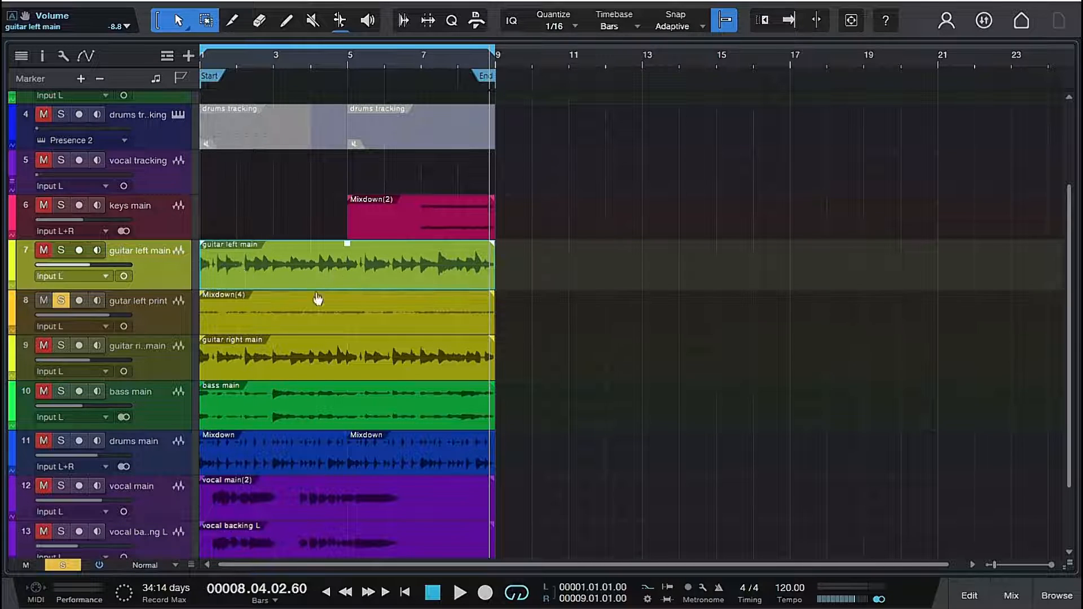
pyautogui.click(1011, 596)
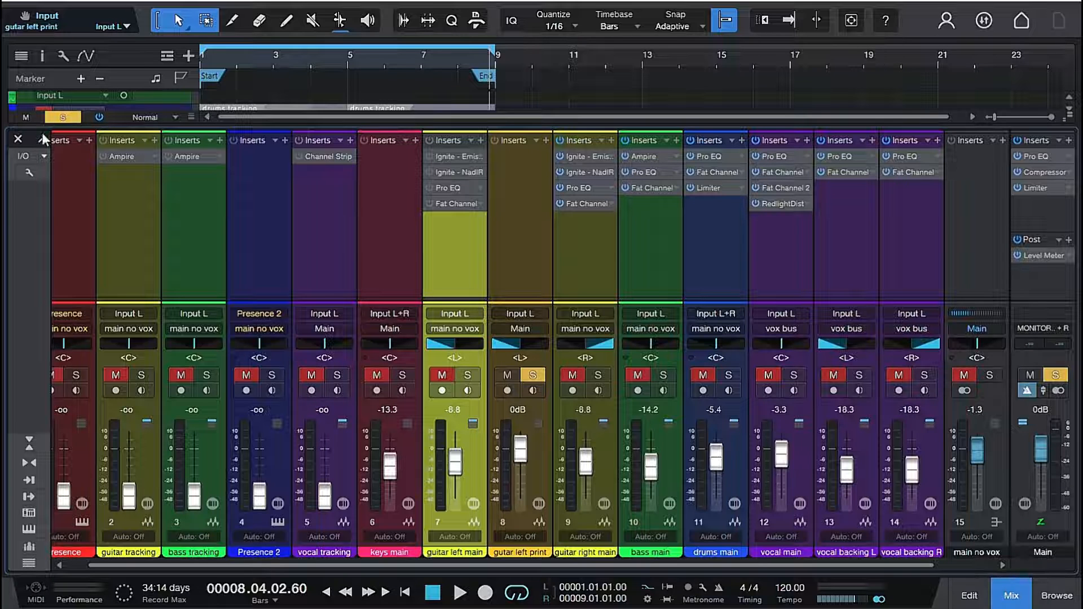
pyautogui.click(17, 138)
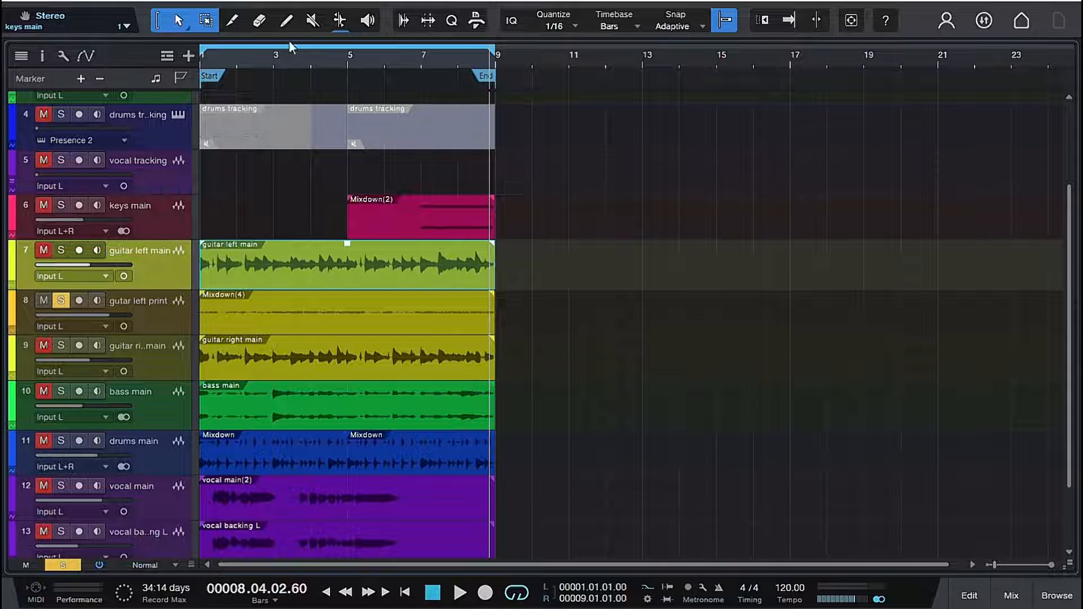
# - Mute the guitar left main event with the Mute tool, and move its track above the keys main track
pyautogui.press('6')
pyautogui.click(293, 278)
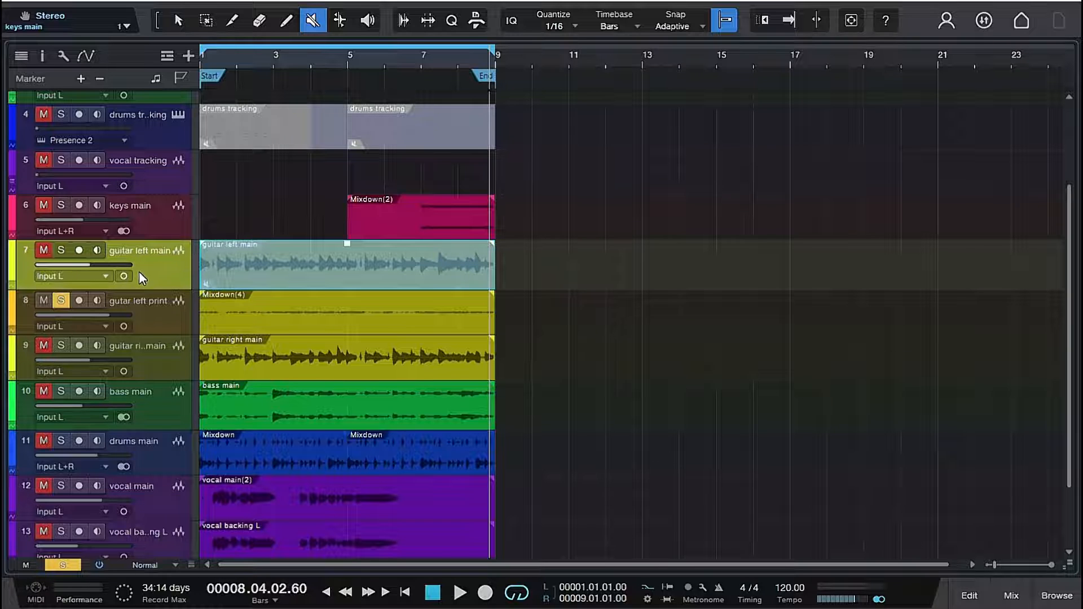
pyautogui.scroll(3, 164, 277)
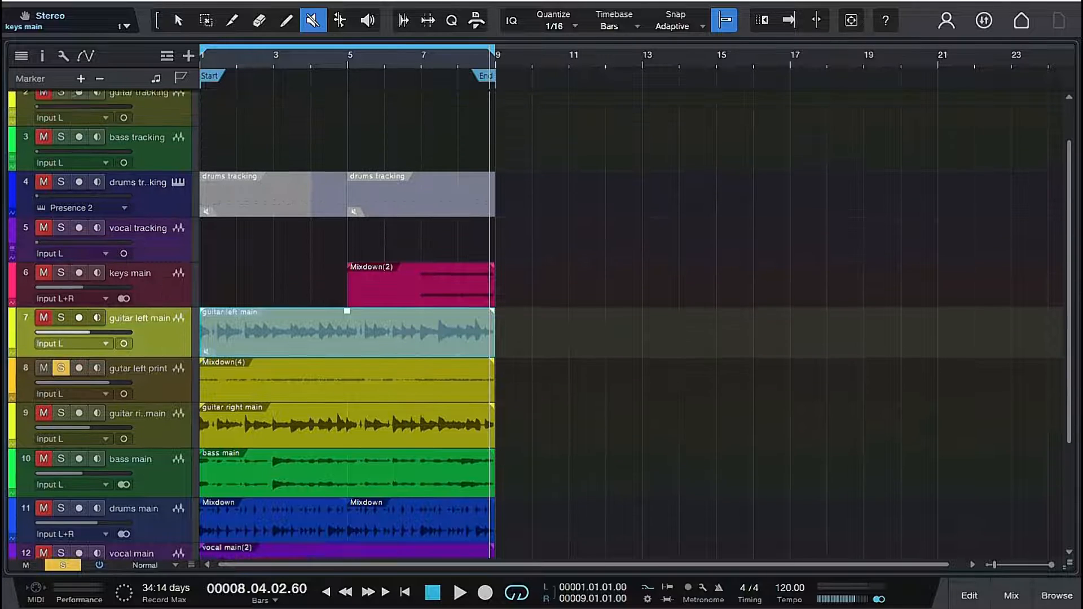
pyautogui.moveTo(164, 345); pyautogui.dragTo(177, 294)
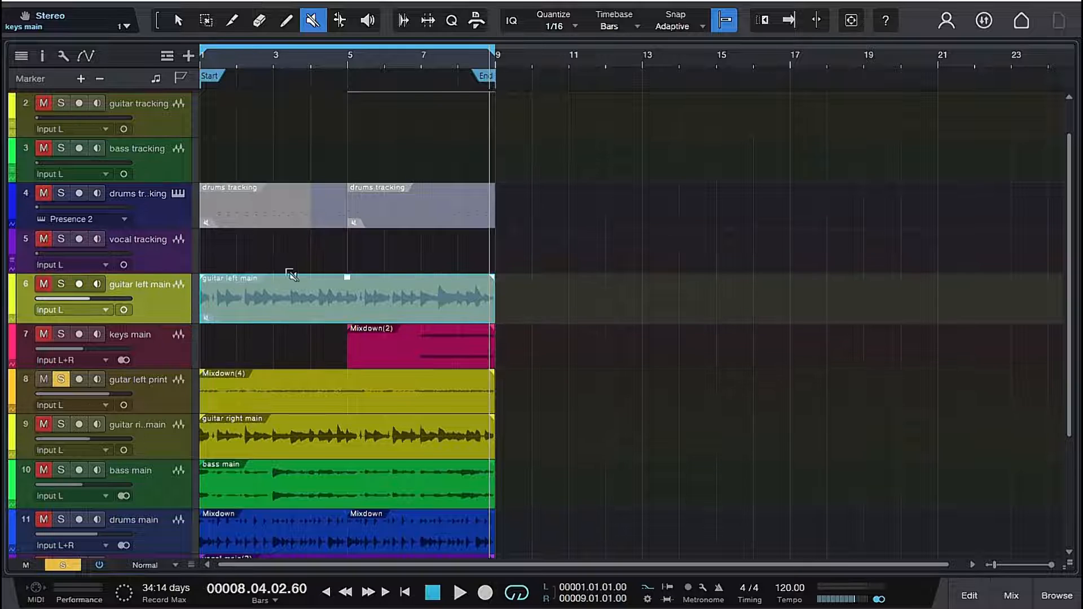
pyautogui.click(178, 21)
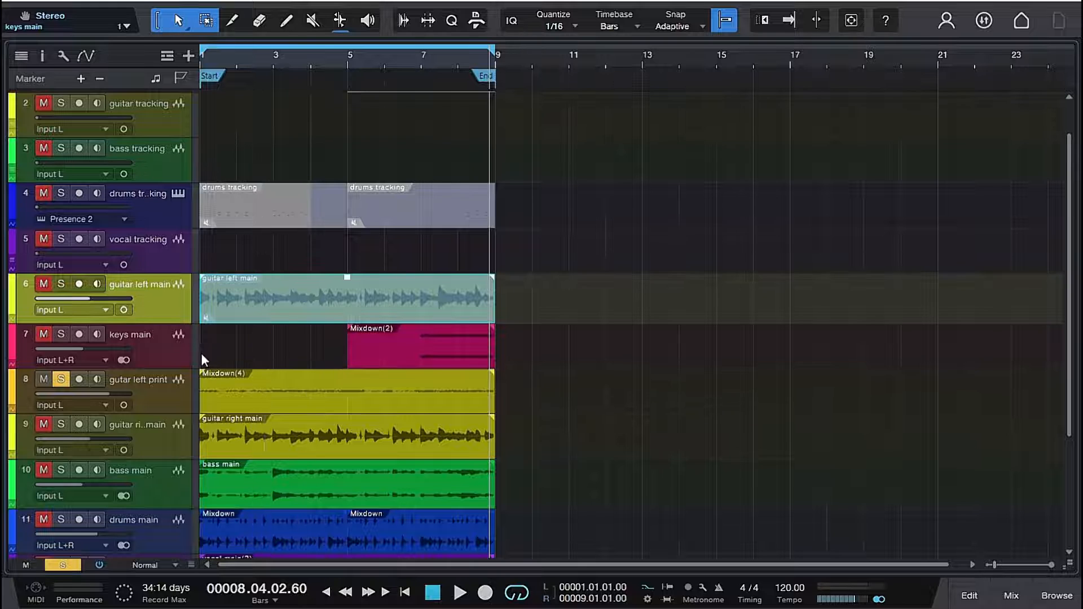
# - Play the song and unsolo the gutar left print track to hear it within the full mix
pyautogui.scroll(-3, 277, 148)
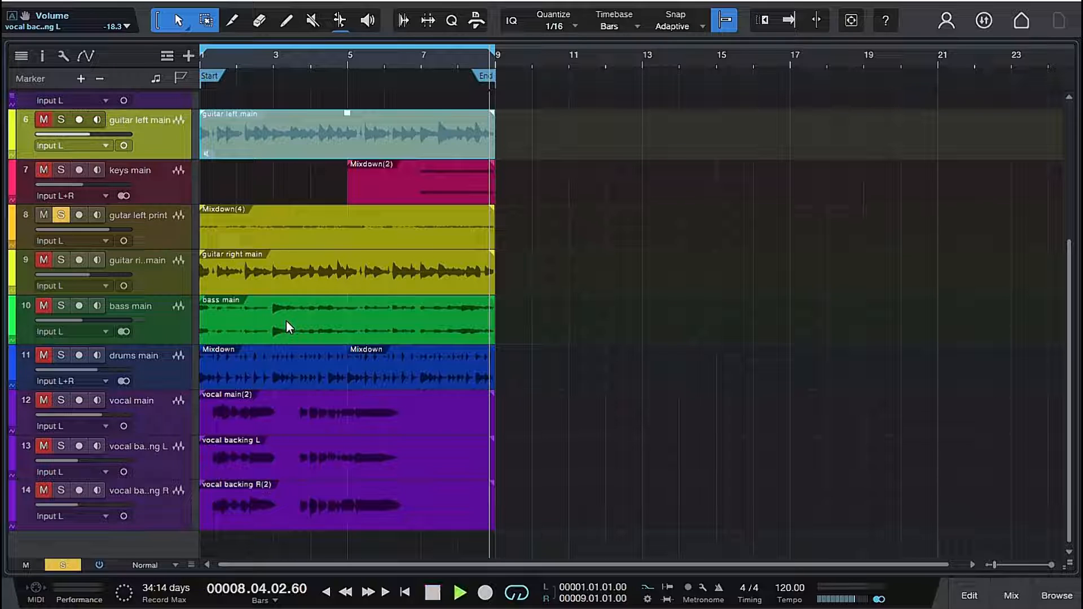
pyautogui.press('space')
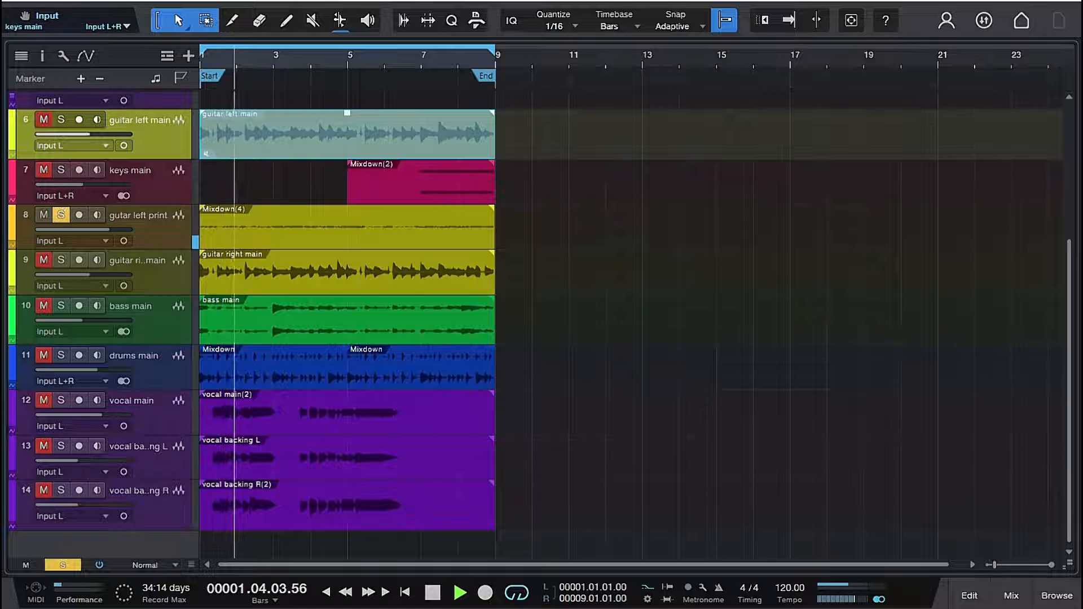
pyautogui.click(62, 215)
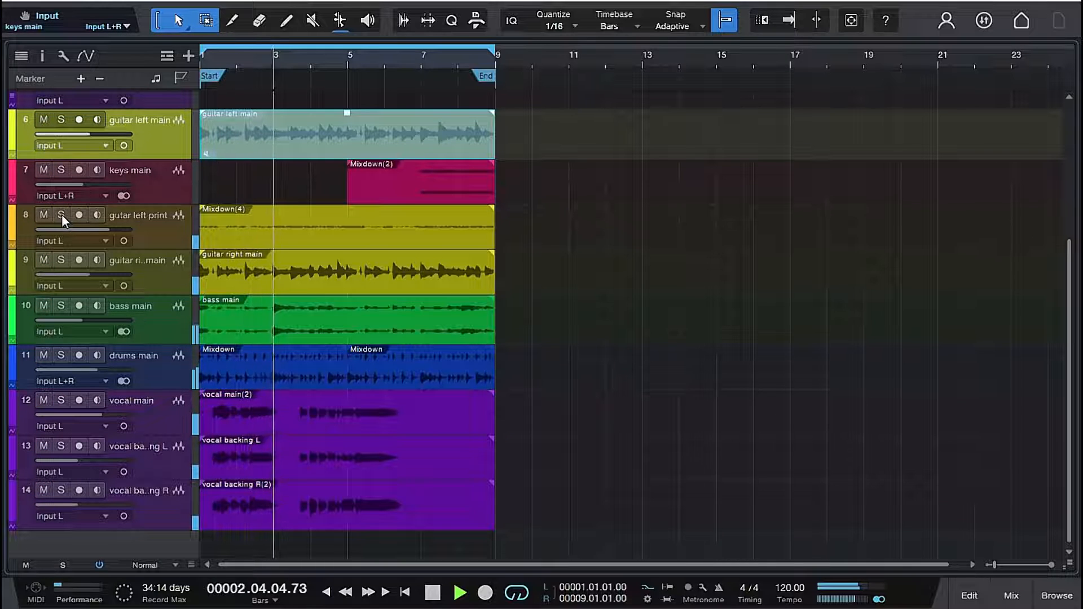
pyautogui.press('space')
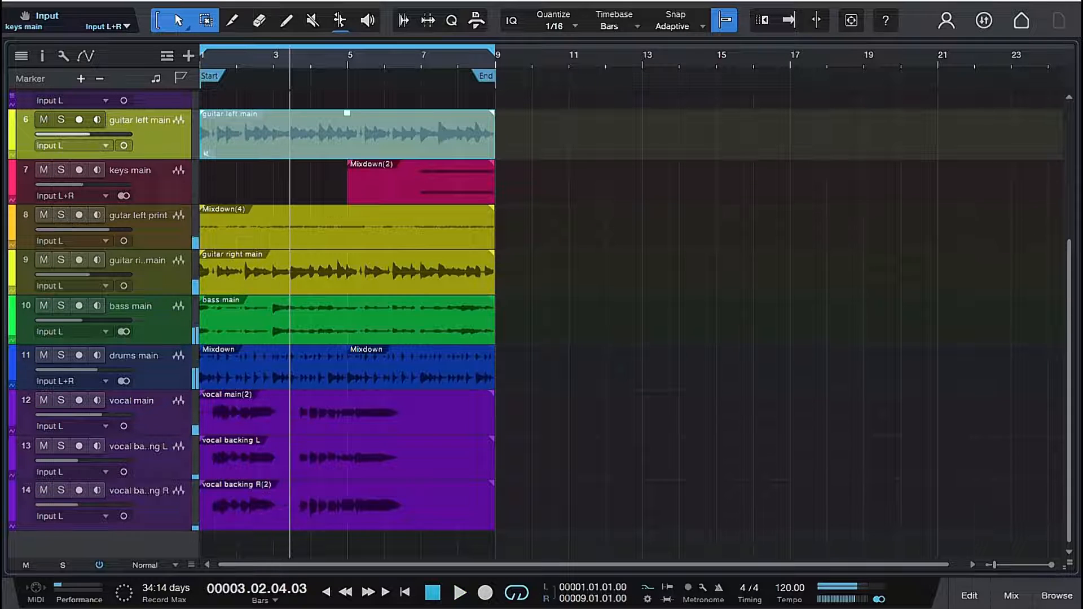
# - Print the guitar right main event to a new track with Mixdown Selection, and convert that print to mono with a second mixdown
pyautogui.rightClick(221, 291)
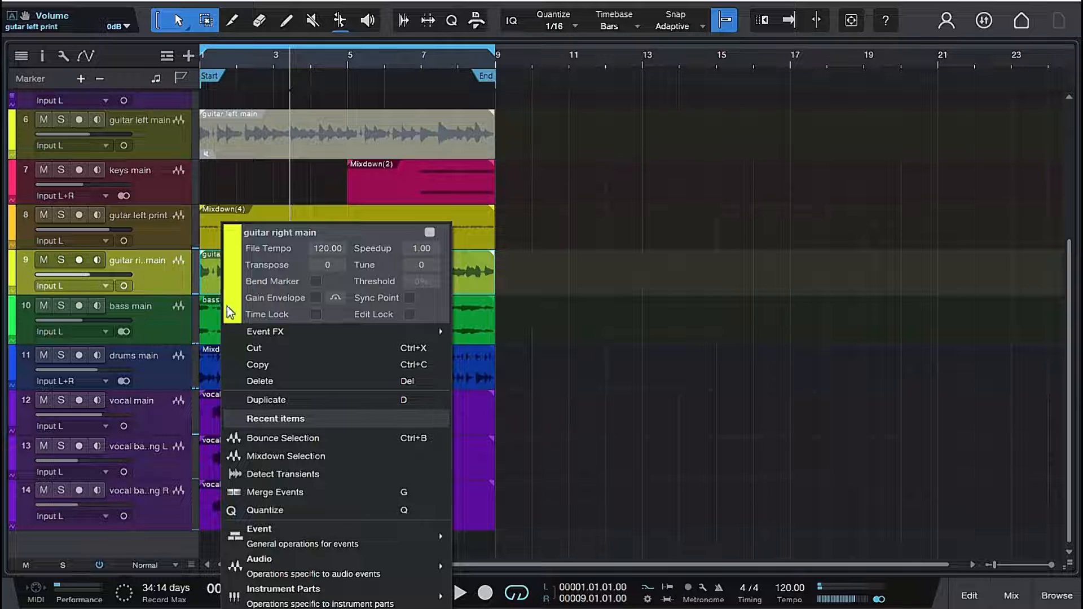
pyautogui.click(259, 455)
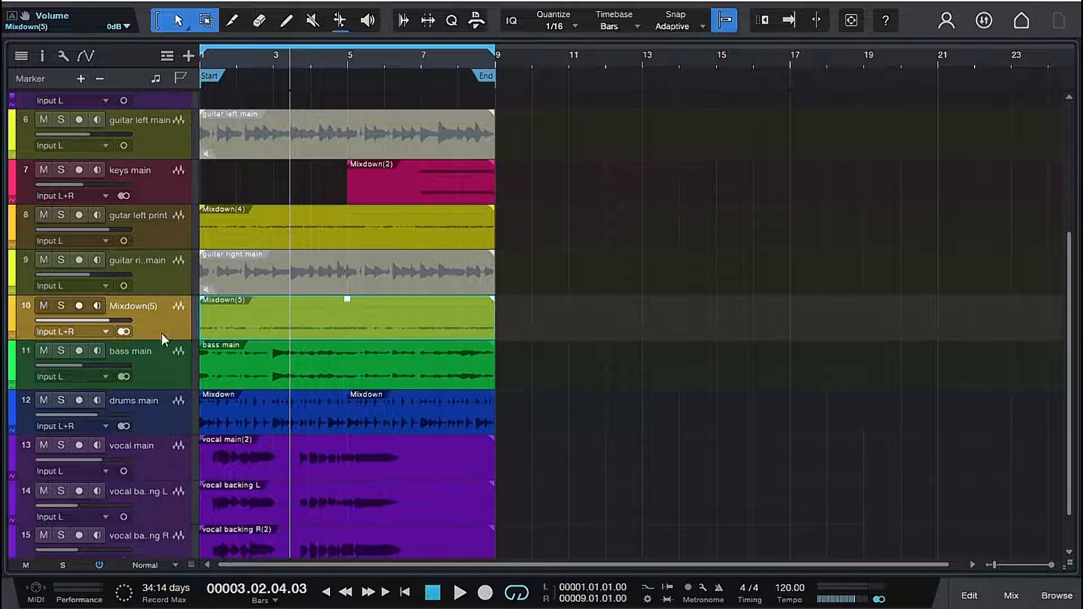
pyautogui.click(123, 331)
pyautogui.click(288, 333)
pyautogui.rightClick(288, 333)
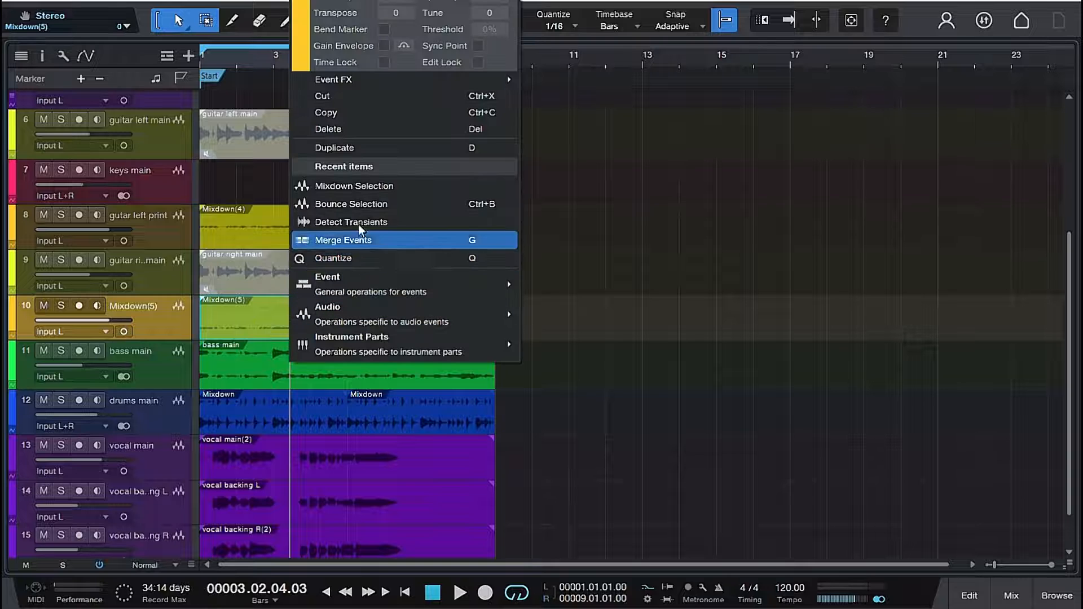
pyautogui.click(348, 186)
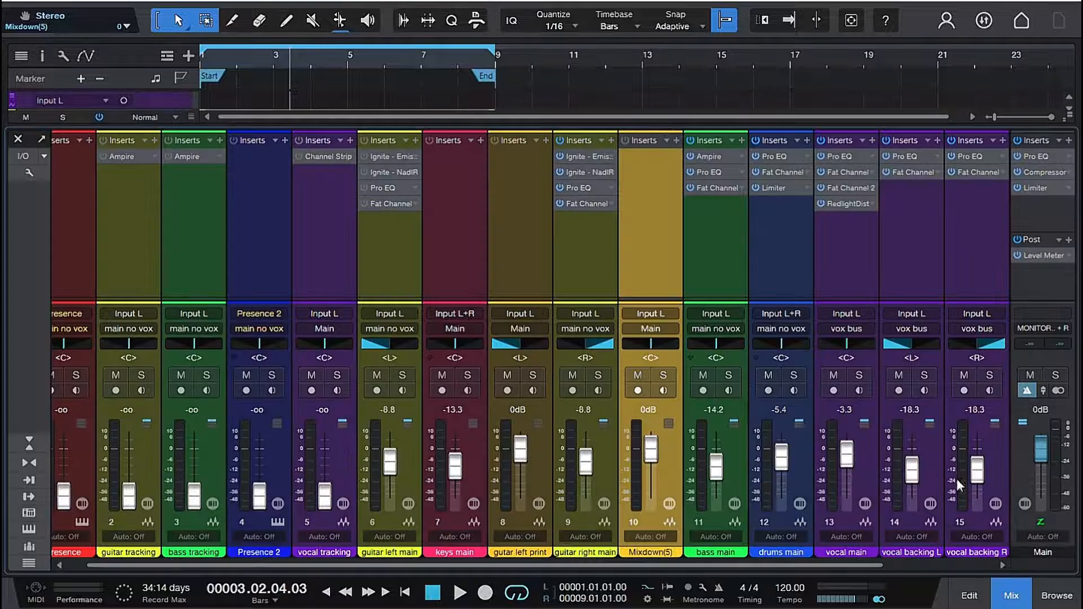
# - Bypass all inserts on the guitar right main channel and pan its newly printed mixdown channel fully right
pyautogui.click(1012, 595)
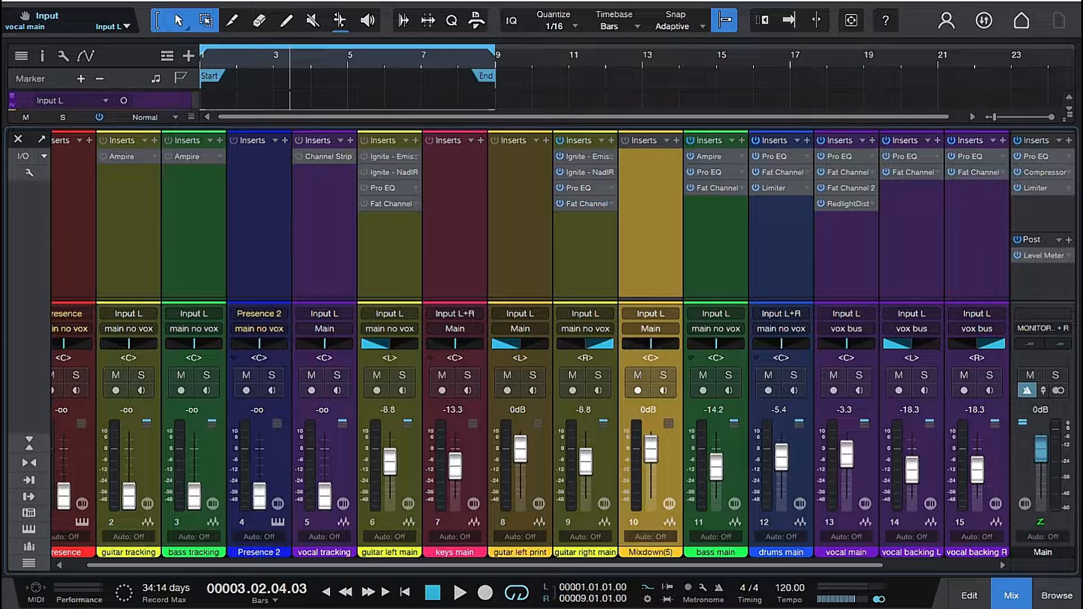
pyautogui.click(561, 141)
pyautogui.moveTo(655, 344); pyautogui.dragTo(674, 341)
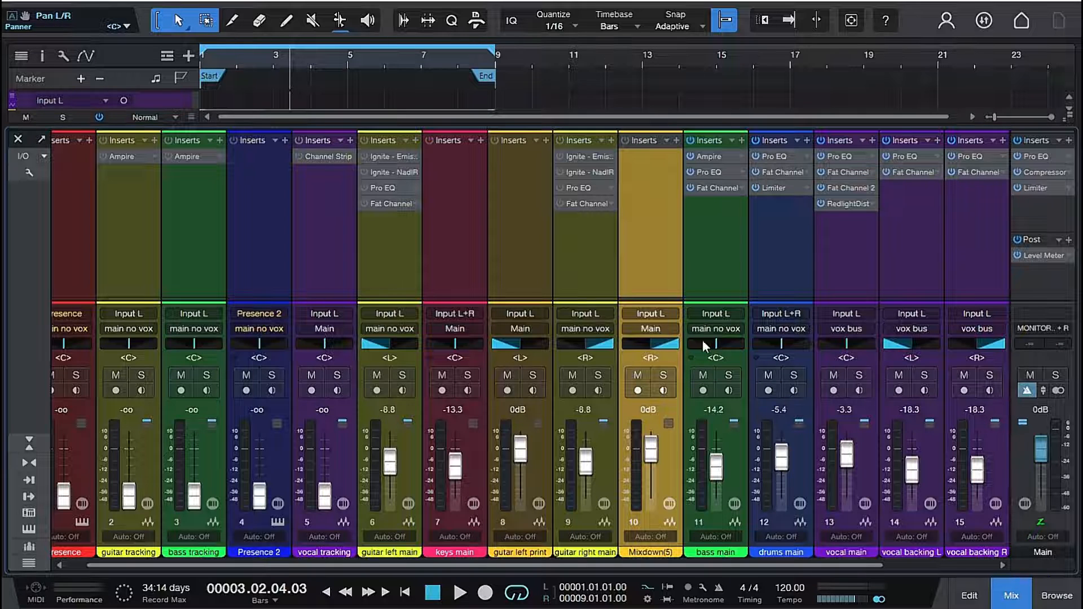
# - Rename the new mixdown channel as guitar right print
pyautogui.doubleClick(651, 551)
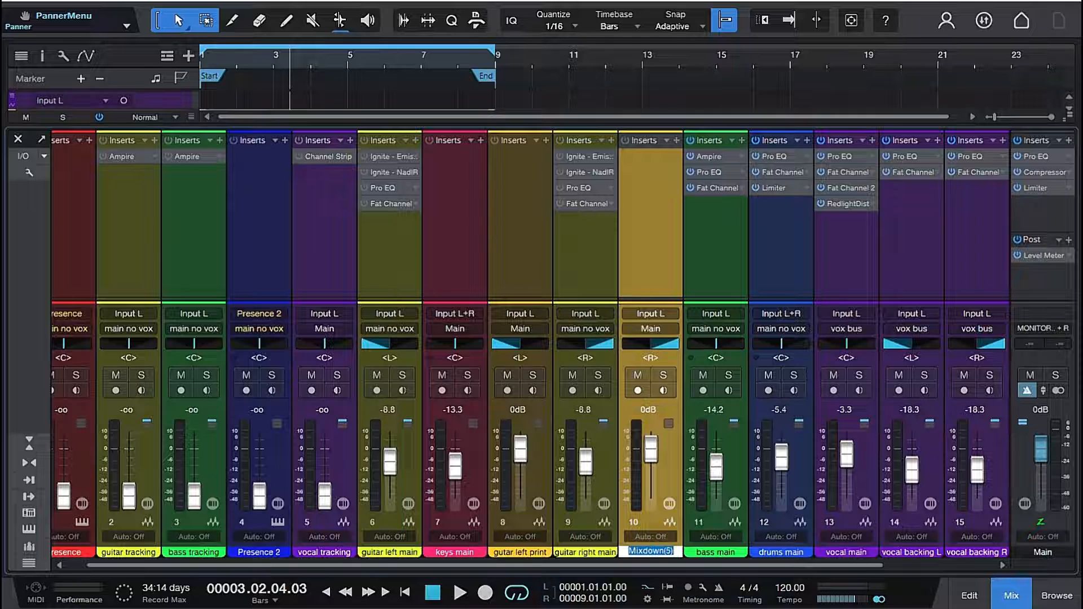
pyautogui.write('gutar')
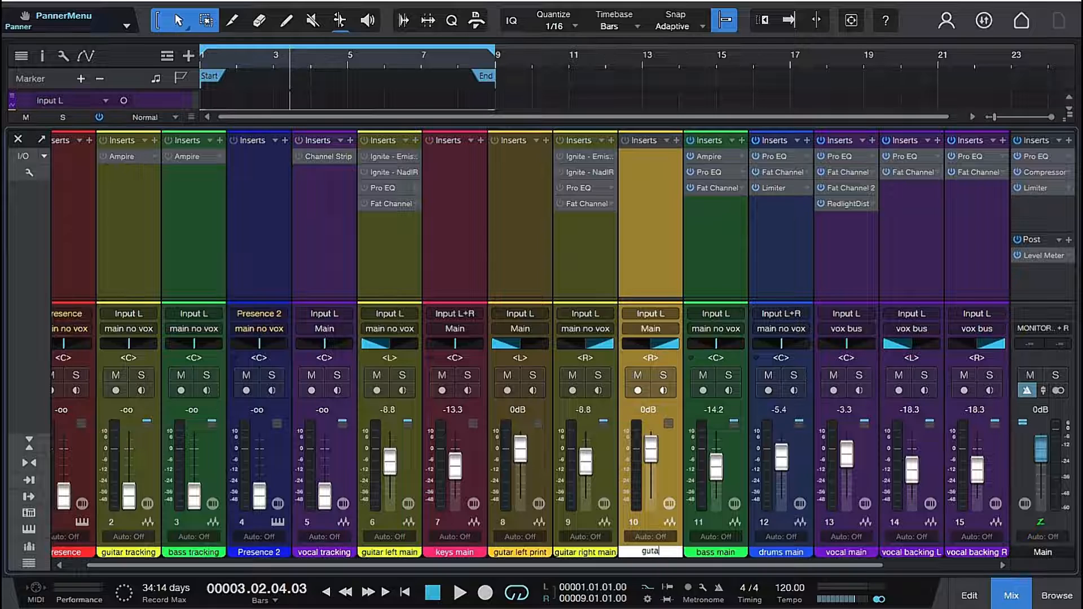
pyautogui.press('Return')
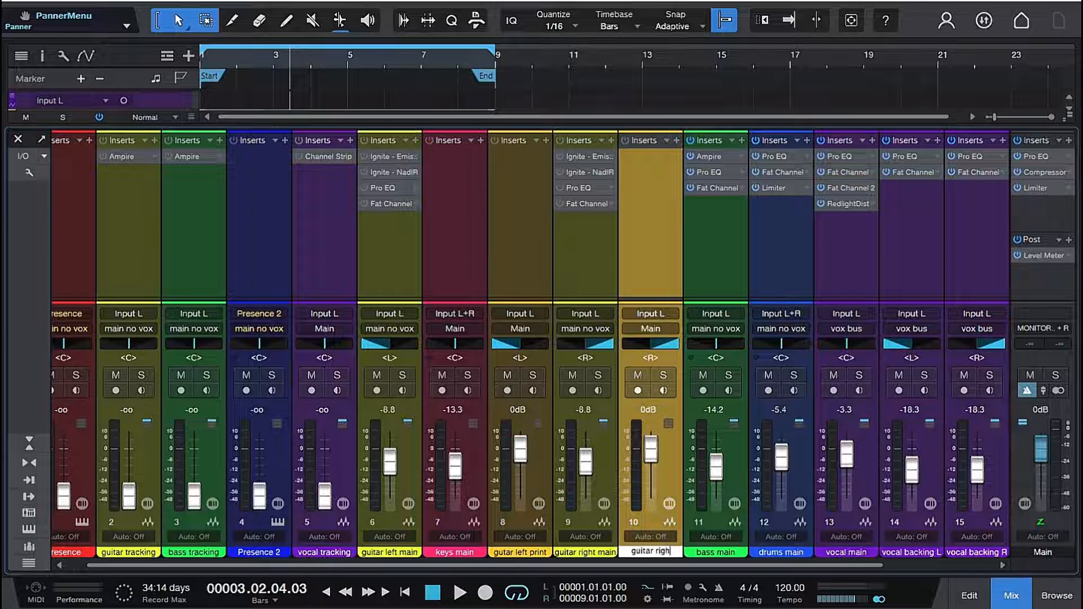
pyautogui.write('t print')
pyautogui.press('Return')
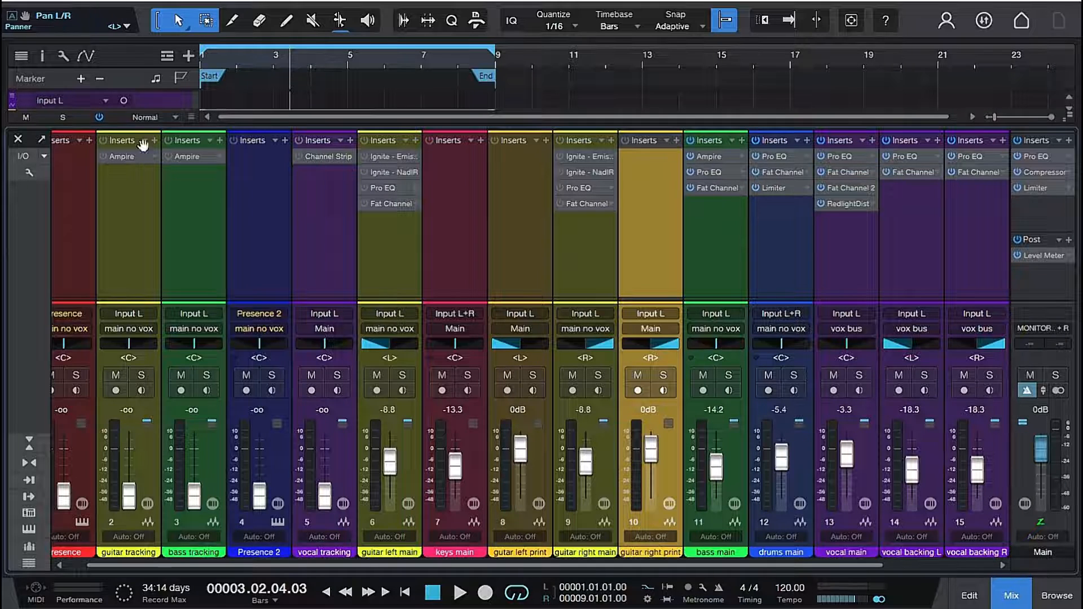
# - Return to the arrangement and listen to the full mix with both printed guitars
pyautogui.click(18, 137)
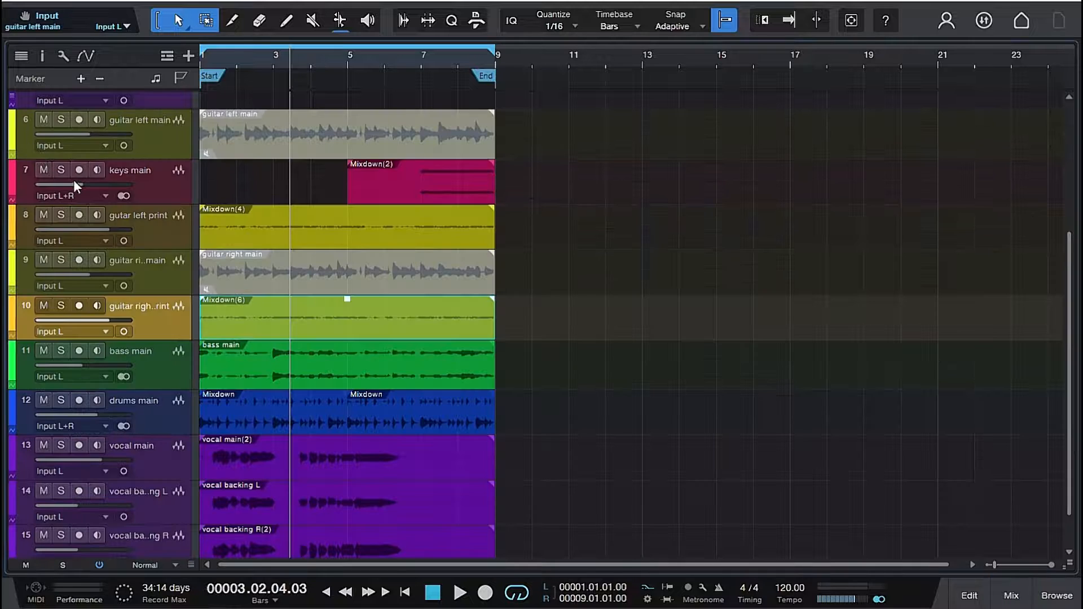
pyautogui.press('space')
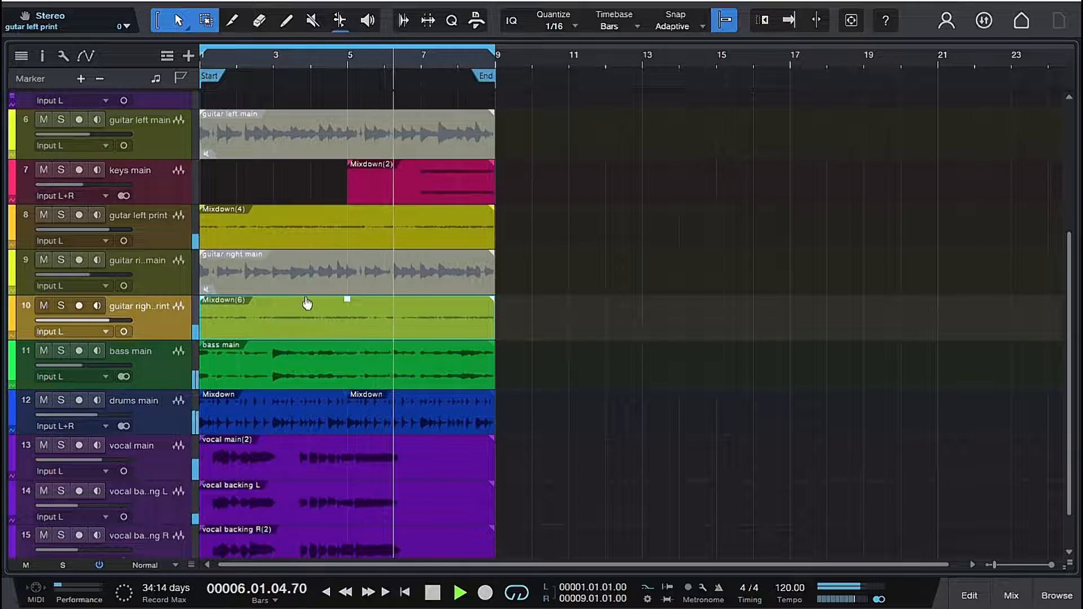
pyautogui.press('space')
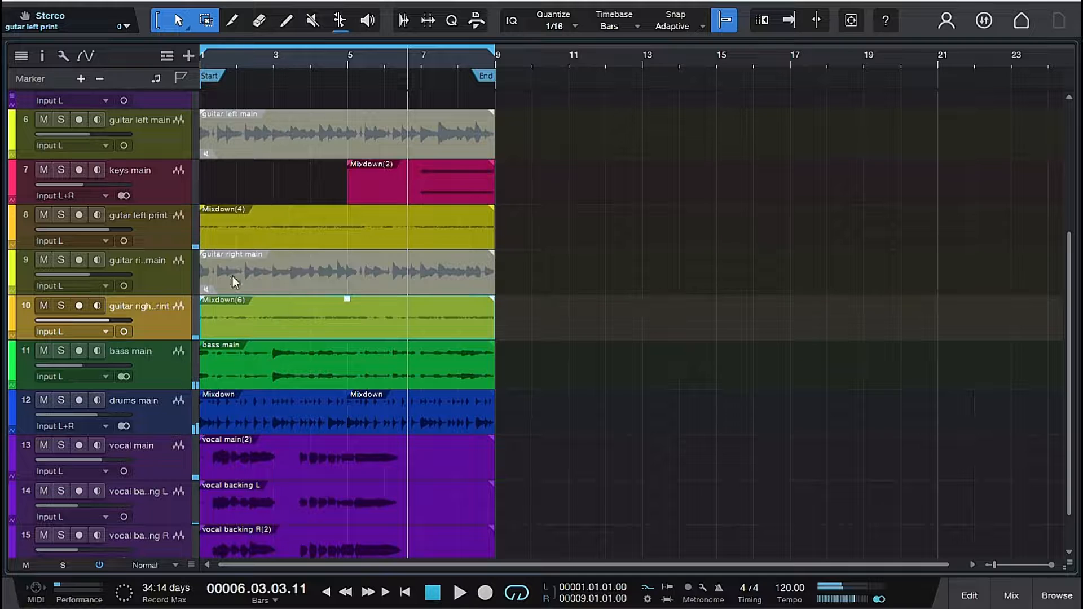
# - Move the guitar right main track directly below guitar left main, above the keys main track
pyautogui.scroll(2, 170, 283)
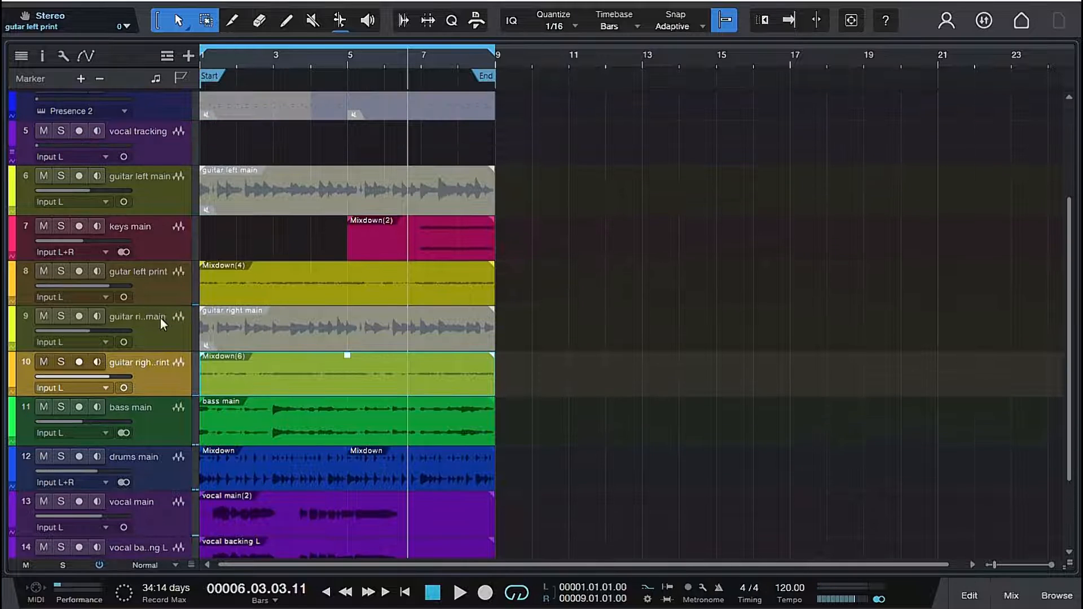
pyautogui.click(160, 336)
pyautogui.moveTo(160, 336); pyautogui.dragTo(167, 226)
pyautogui.scroll(1, 186, 223)
pyautogui.scroll(-2, 186, 222)
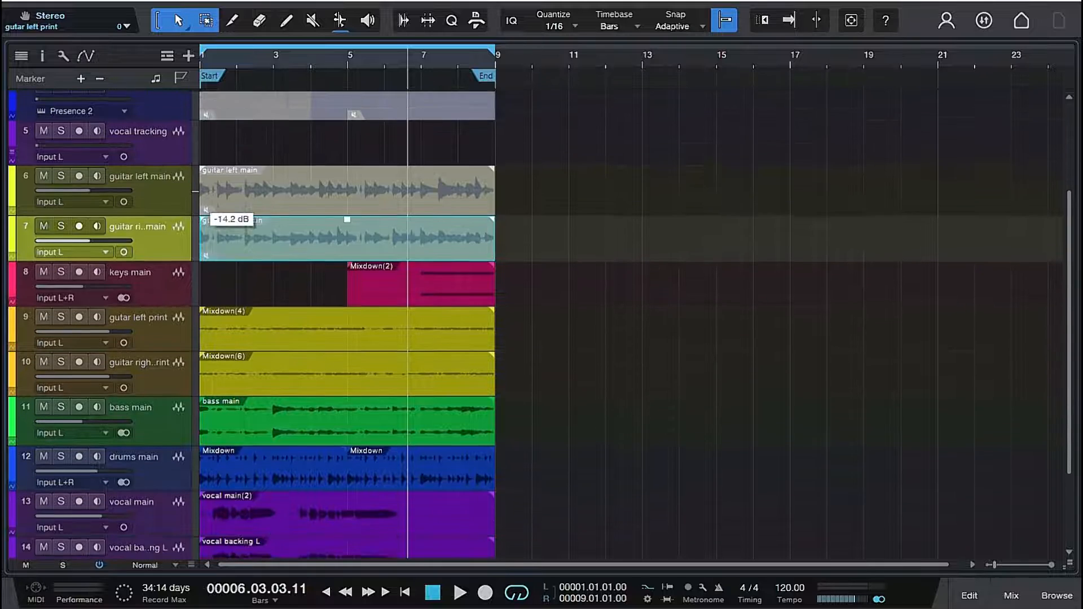
# - Play the song again from the start to check the level of the printed guitars against the other tracks
pyautogui.scroll(-1, 186, 222)
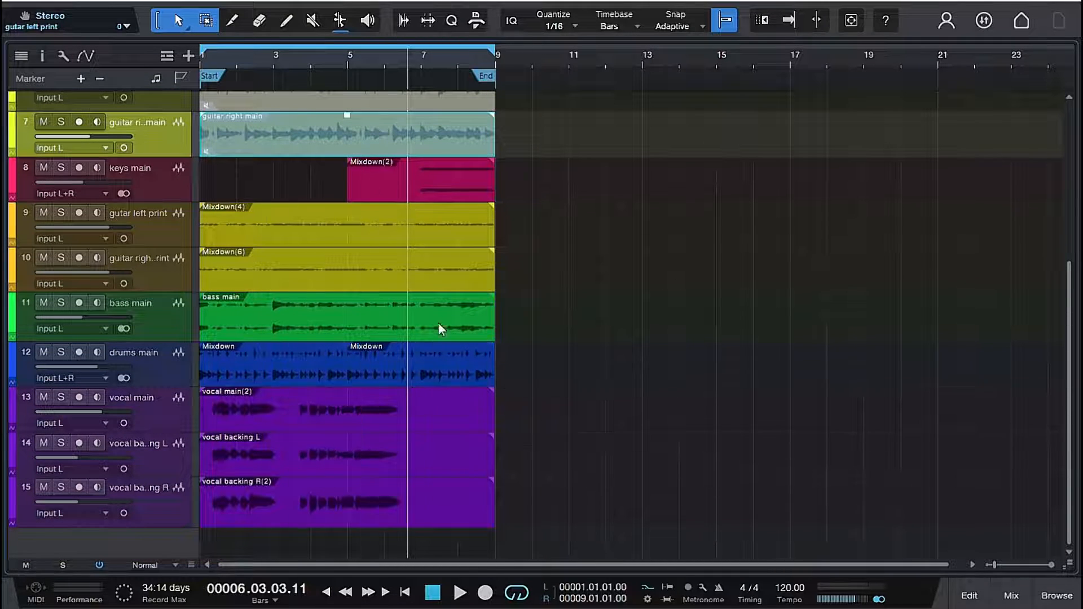
pyautogui.press('space')
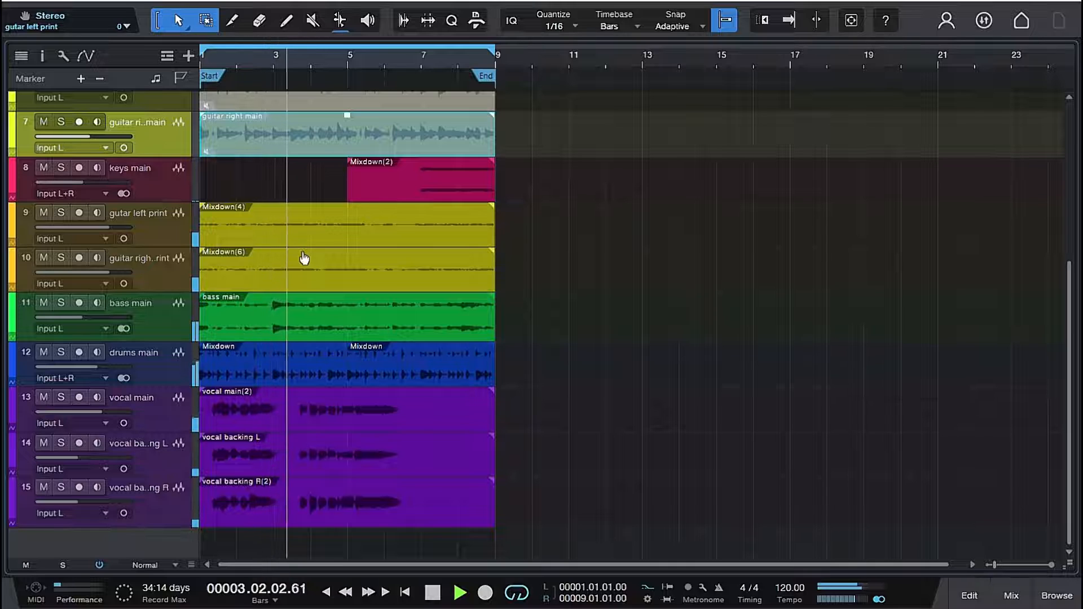
pyautogui.press('space')
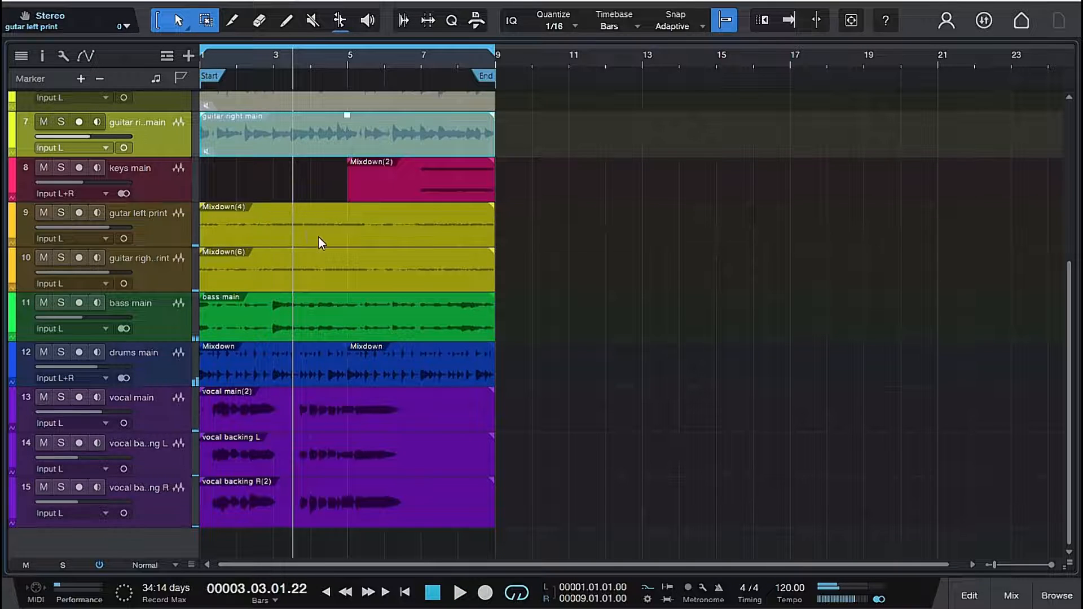
# - Raise the event gain of the gutar left print and guitar right print clips to similar levels
pyautogui.click(319, 237)
pyautogui.moveTo(346, 206); pyautogui.dragTo(351, 195)
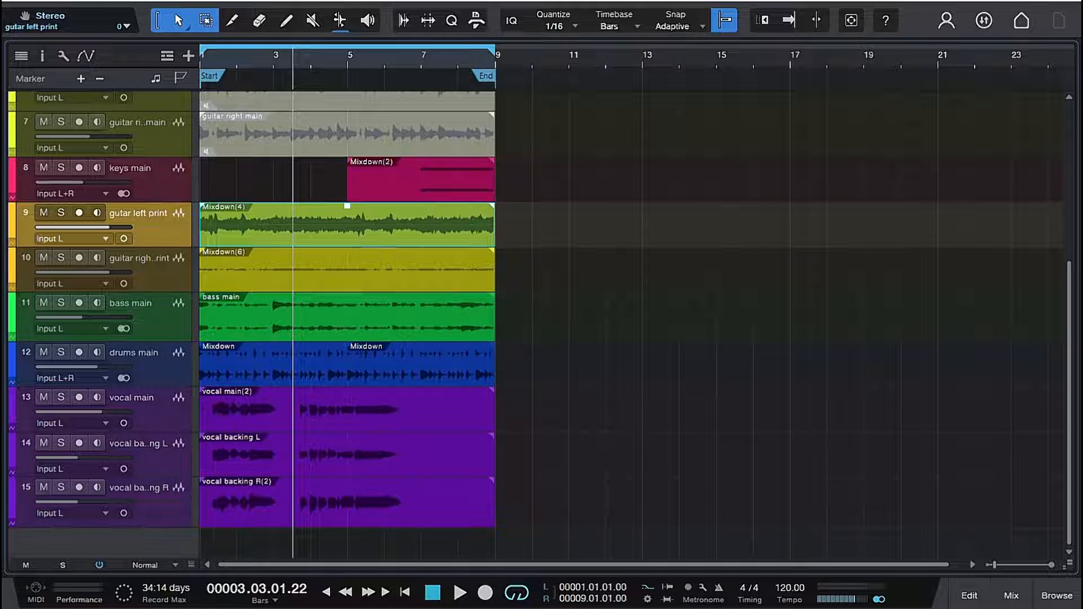
pyautogui.click(350, 263)
pyautogui.moveTo(347, 252); pyautogui.dragTo(345, 237)
pyautogui.click(345, 232)
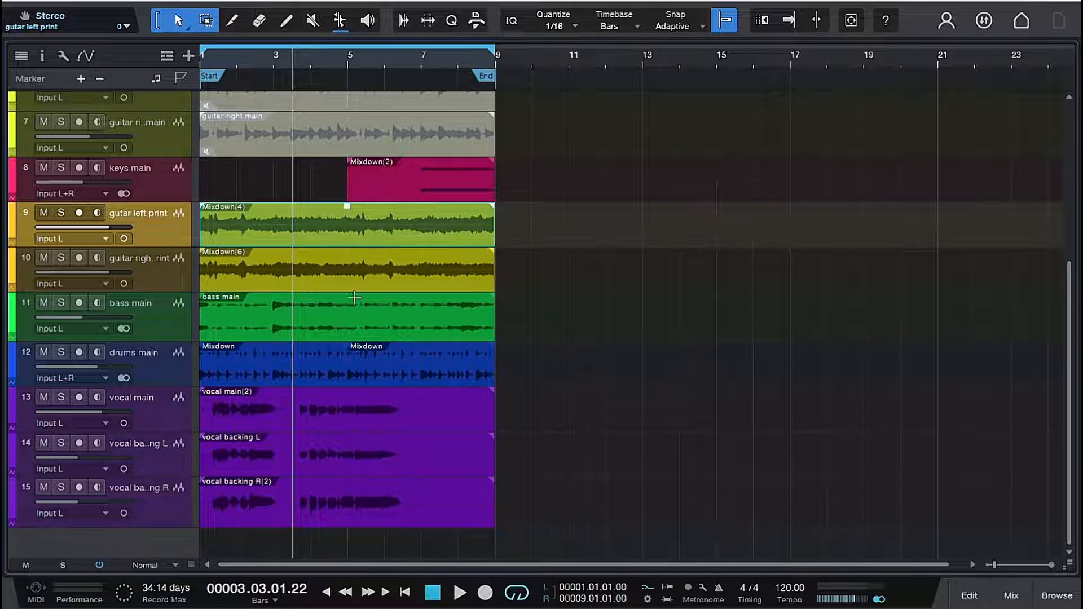
pyautogui.click(352, 272)
pyautogui.moveTo(346, 249); pyautogui.dragTo(348, 255)
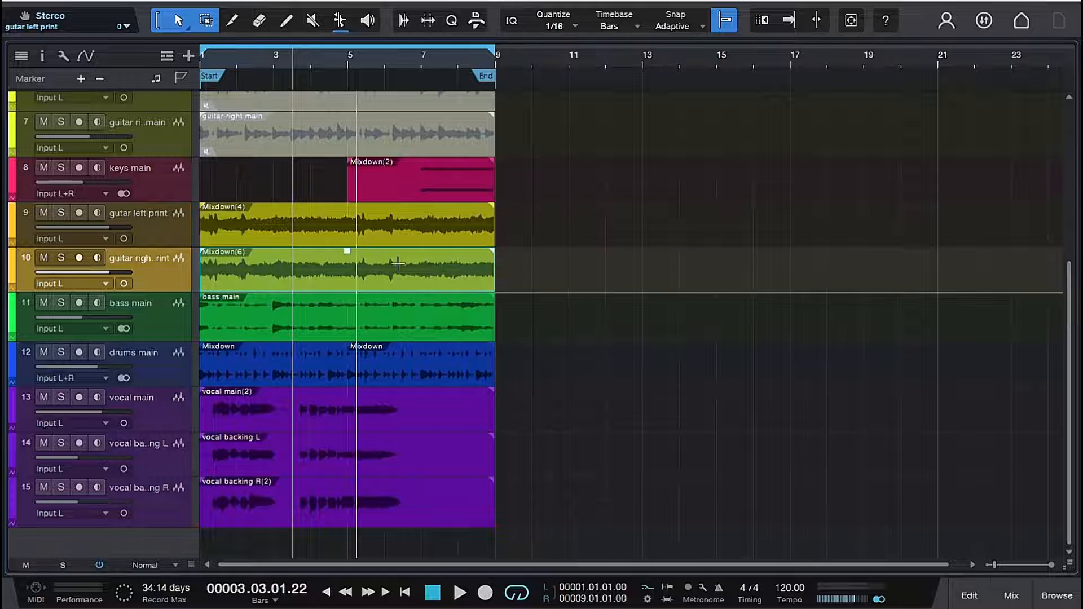
# - Balance the gutar left print and guitar right print faders at -13.3 dB each while the song plays, and return to the arrangement
pyautogui.press('F3')
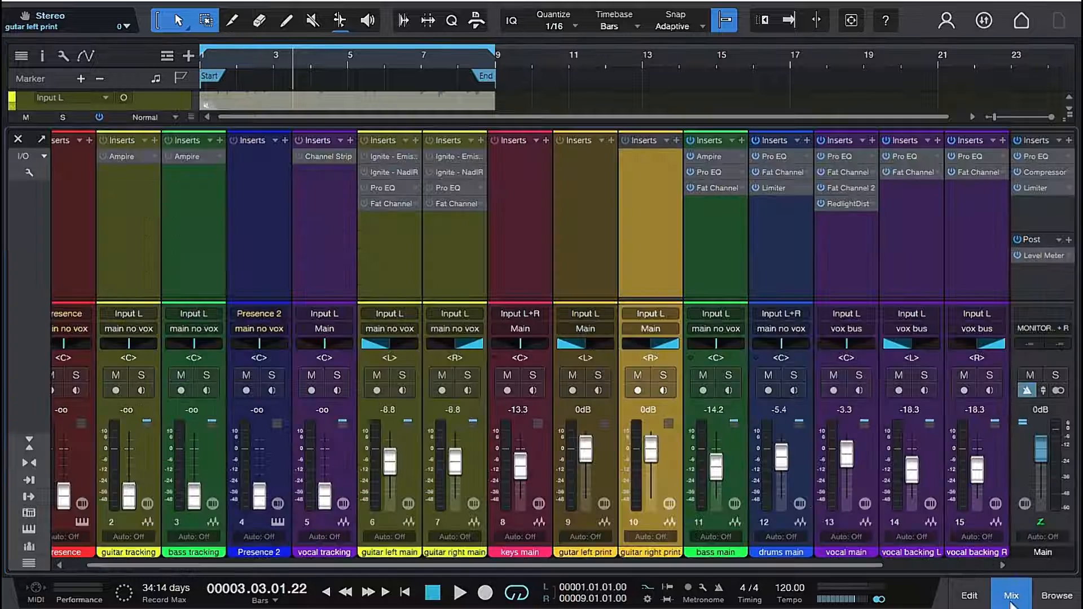
pyautogui.moveTo(581, 445); pyautogui.dragTo(583, 464)
pyautogui.moveTo(651, 454); pyautogui.dragTo(649, 471)
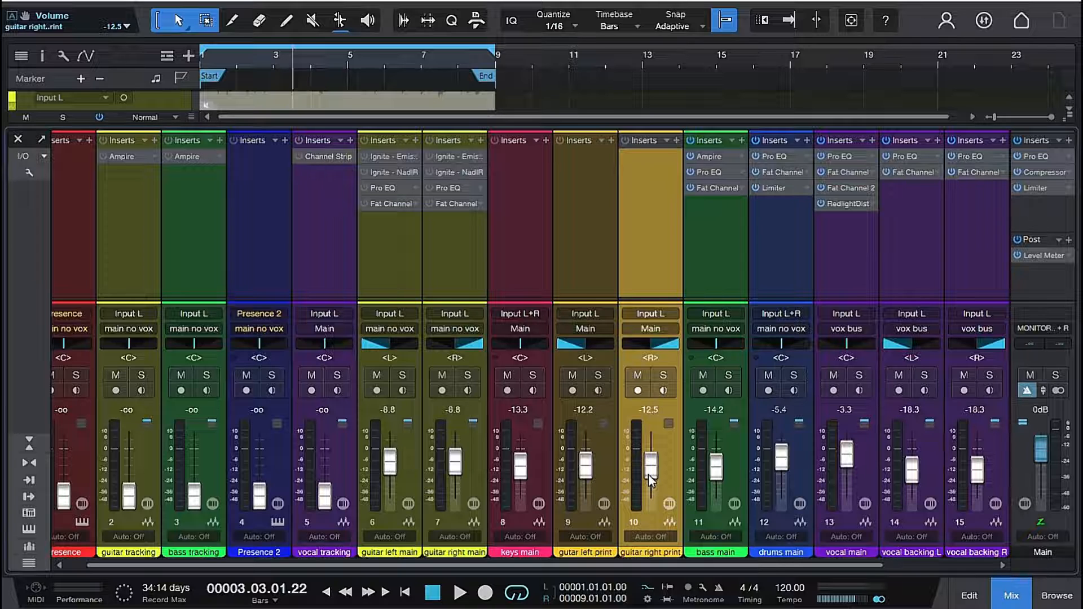
pyautogui.press('space')
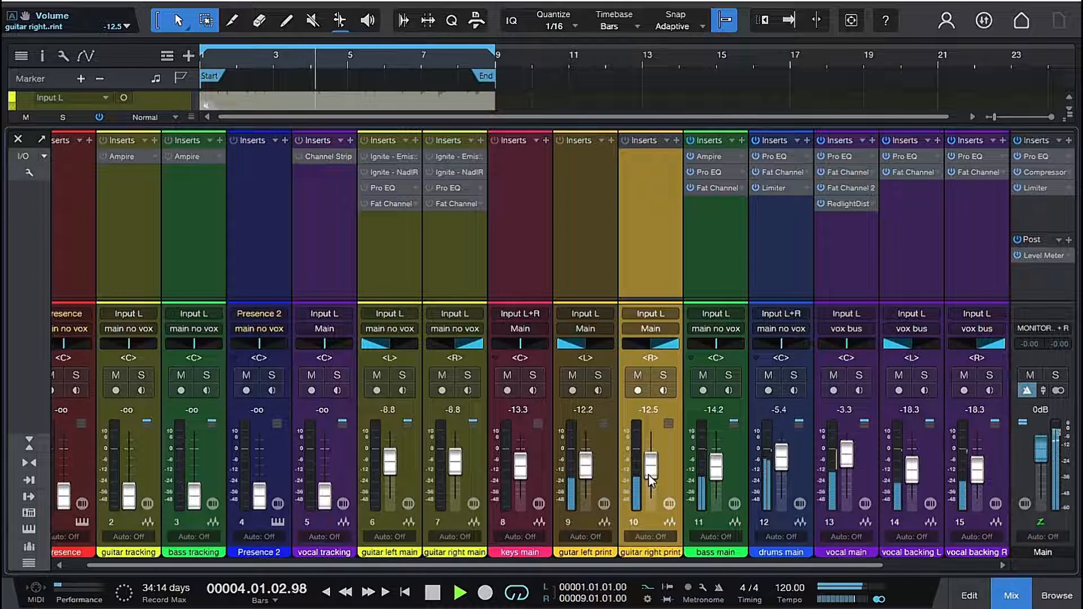
pyautogui.moveTo(649, 475); pyautogui.dragTo(586, 470)
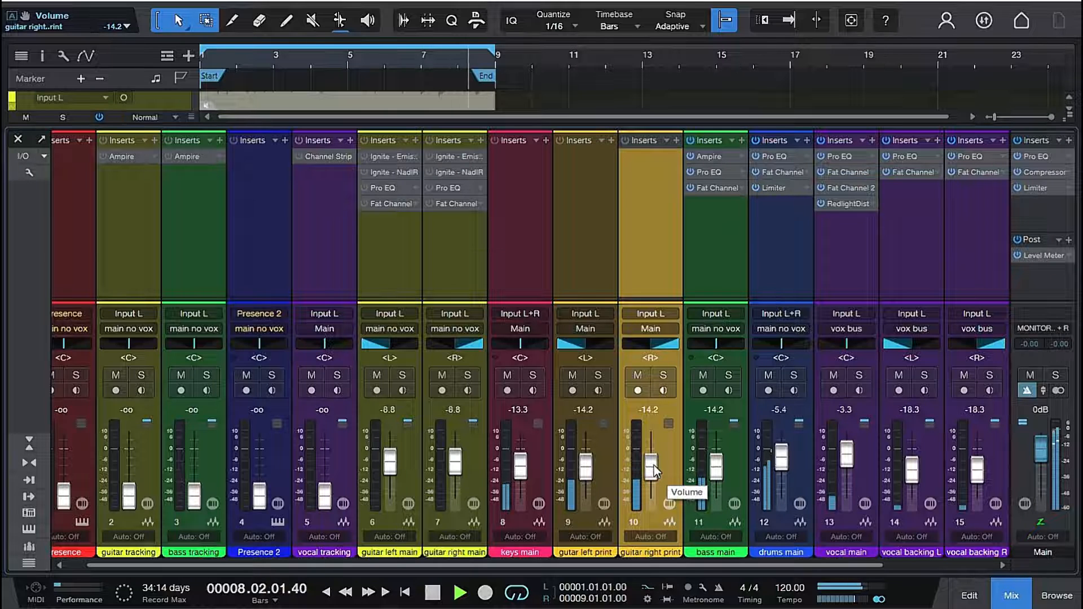
pyautogui.moveTo(653, 469); pyautogui.dragTo(653, 466)
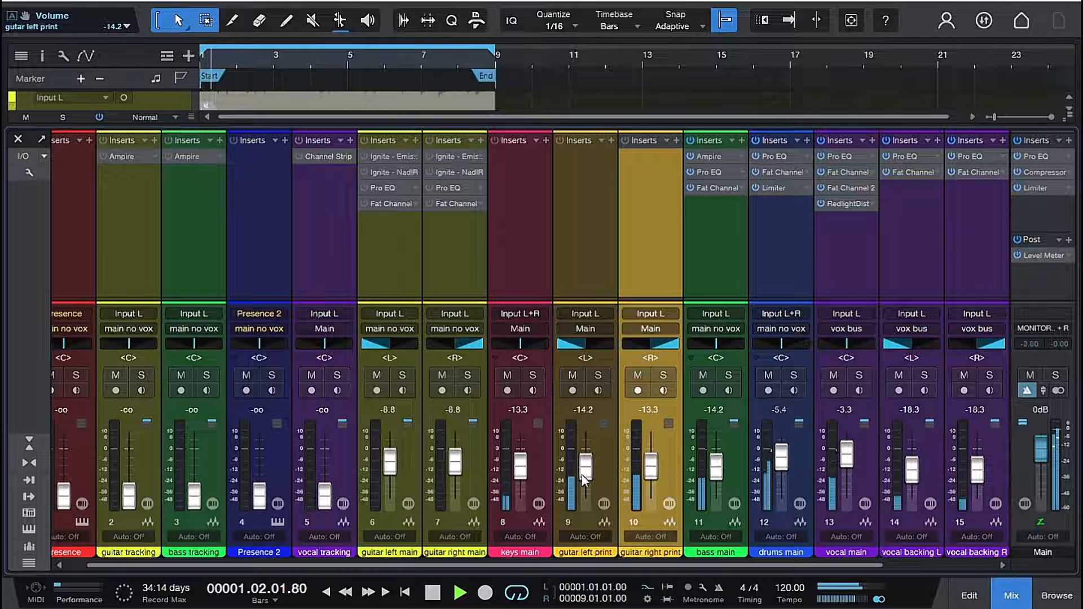
pyautogui.moveTo(584, 478); pyautogui.dragTo(584, 475)
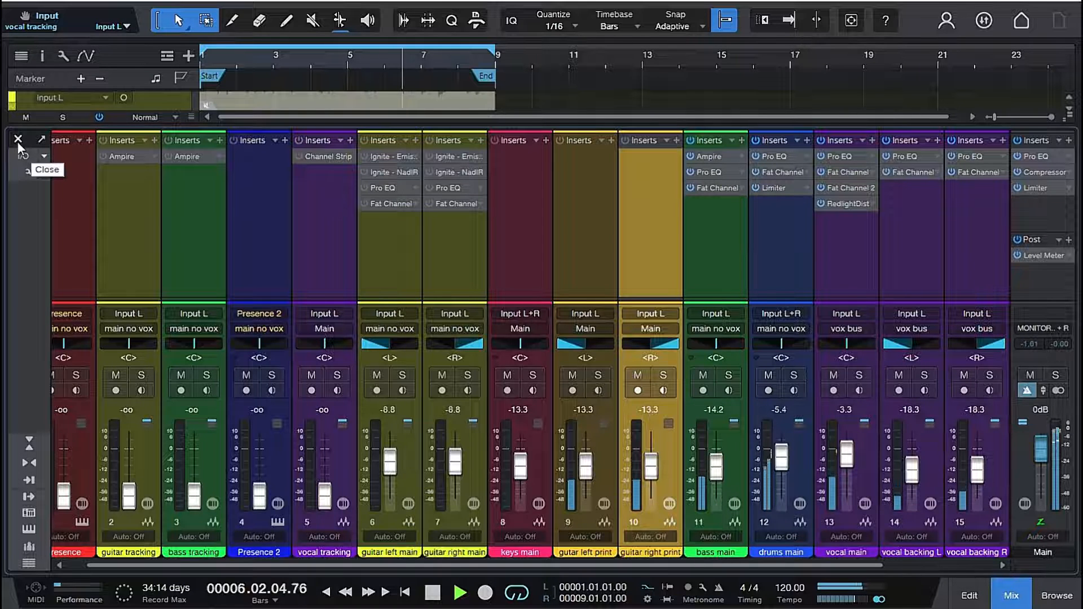
pyautogui.press('space')
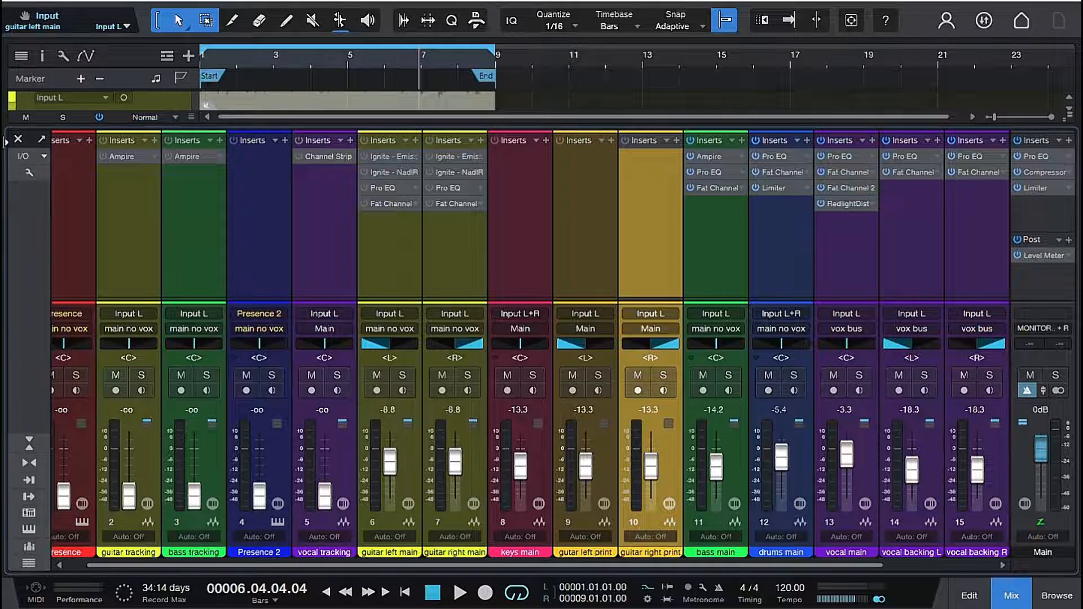
pyautogui.click(18, 138)
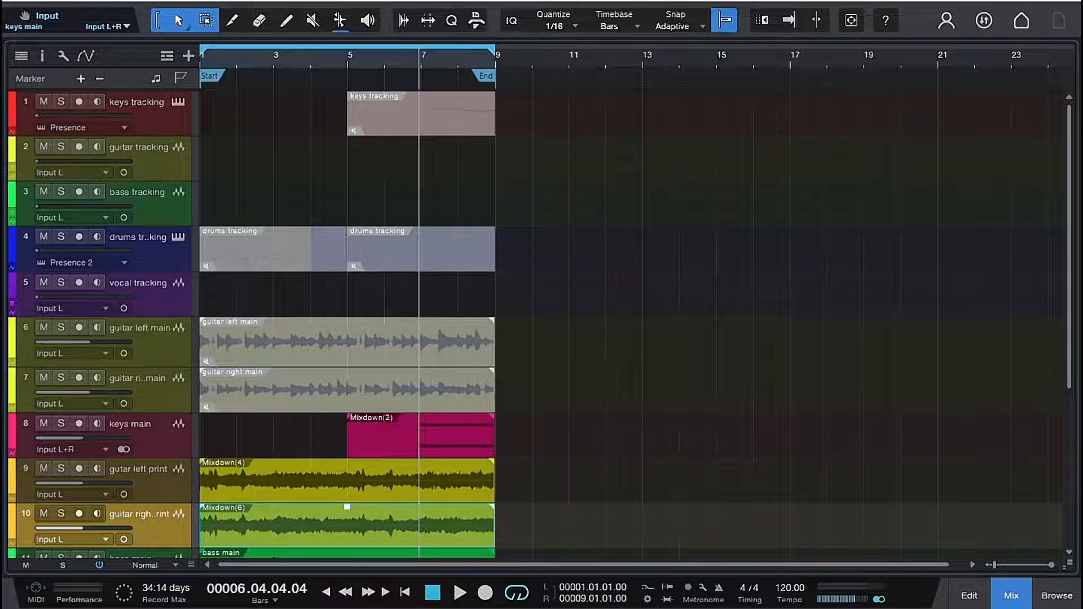
# - Review the finished session in the mixer and arrangement, from the tracking and muted guitar main tracks to the printed guitars and vocals
pyautogui.click(1011, 596)
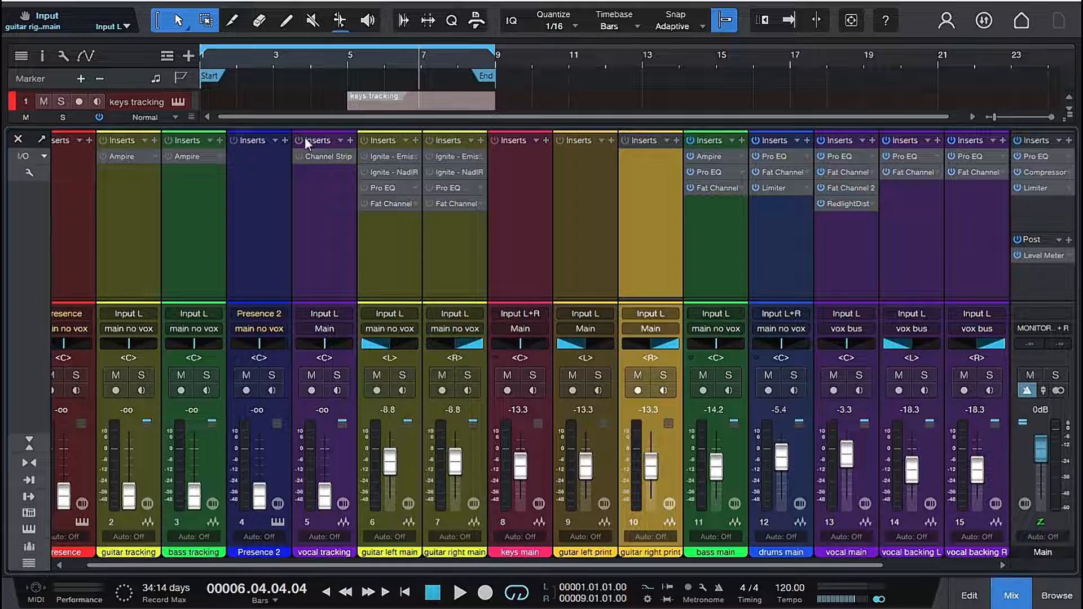
pyautogui.press('F3')
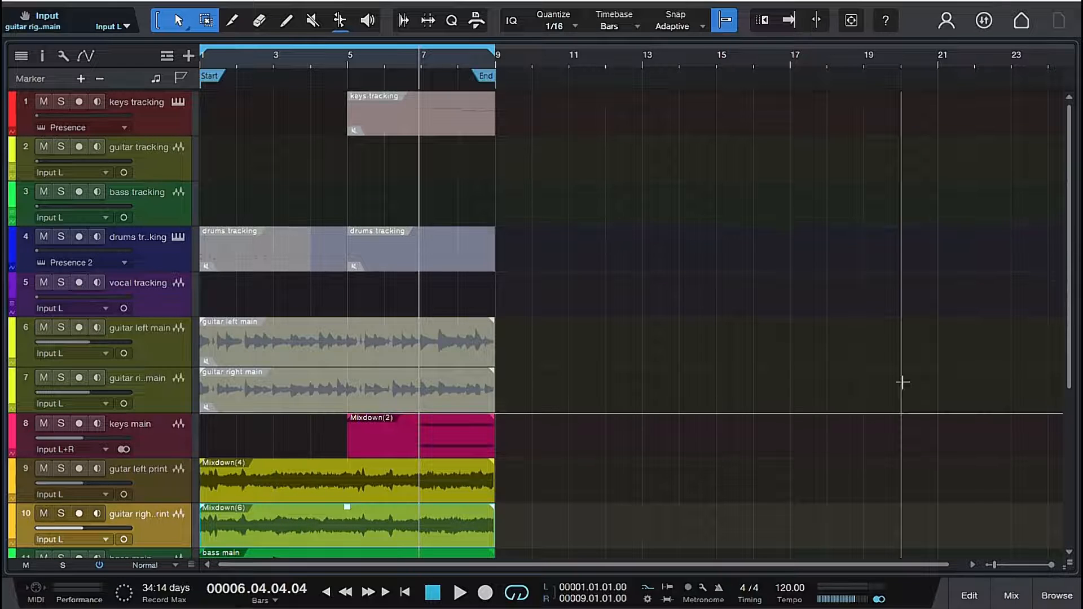
pyautogui.scroll(-5, 900, 381)
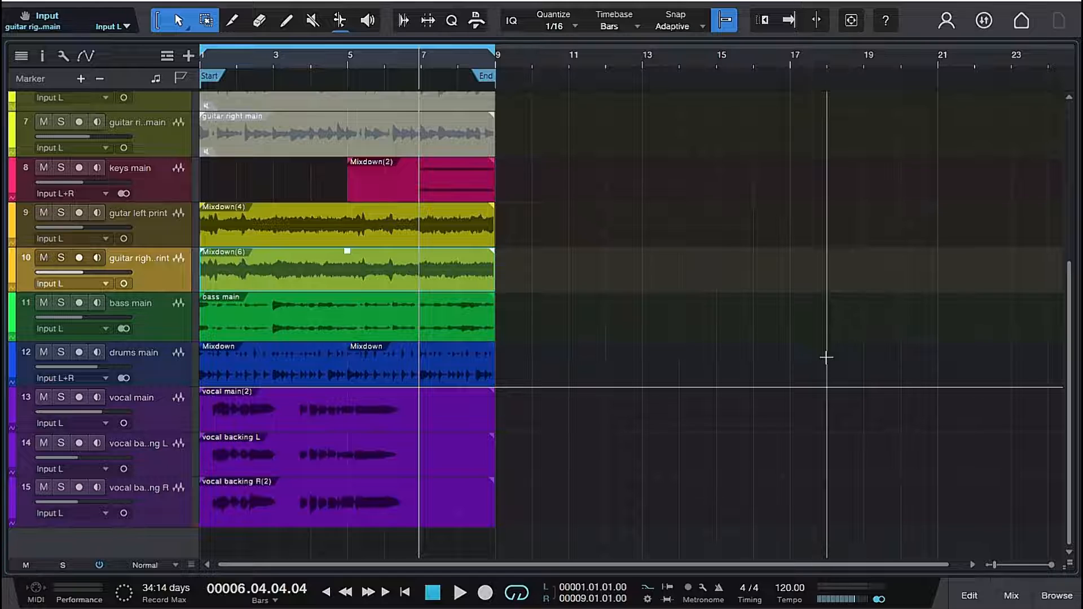
pyautogui.scroll(5, 825, 361)
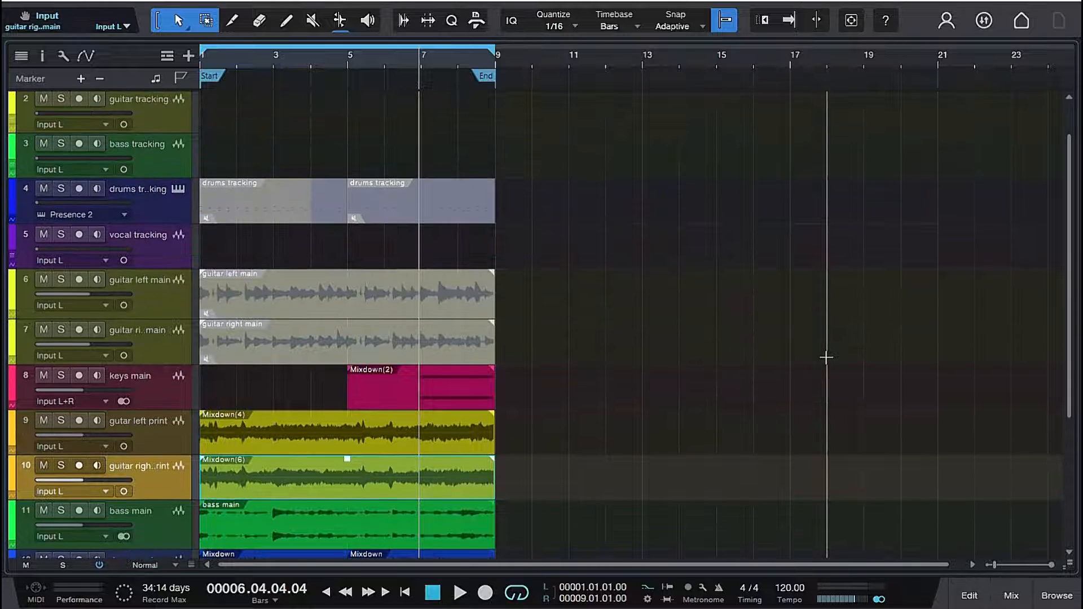
pyautogui.scroll(-3, 826, 357)
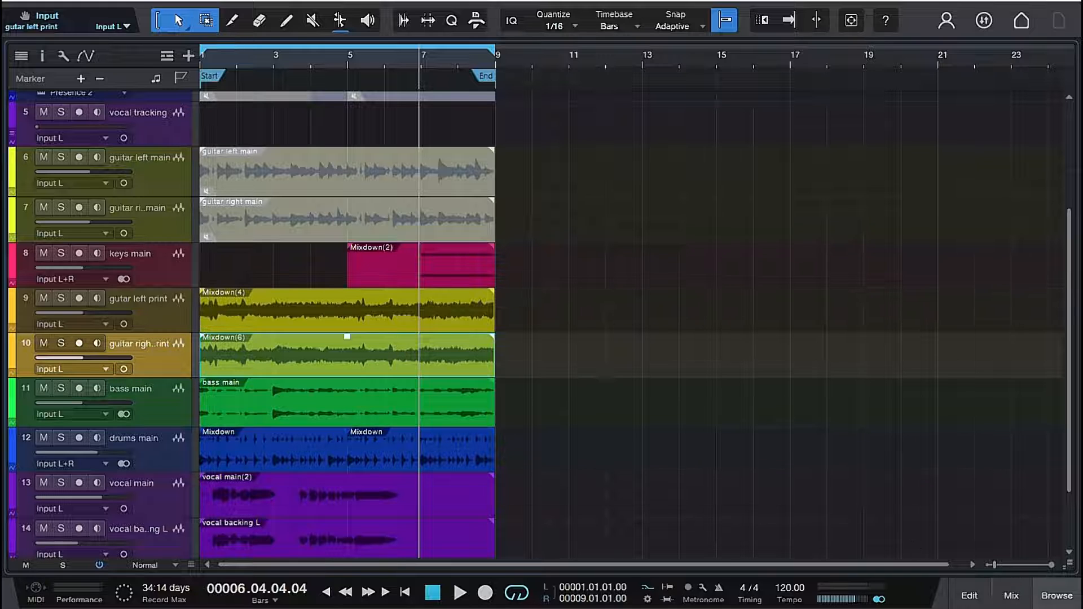
pyautogui.press('F3')
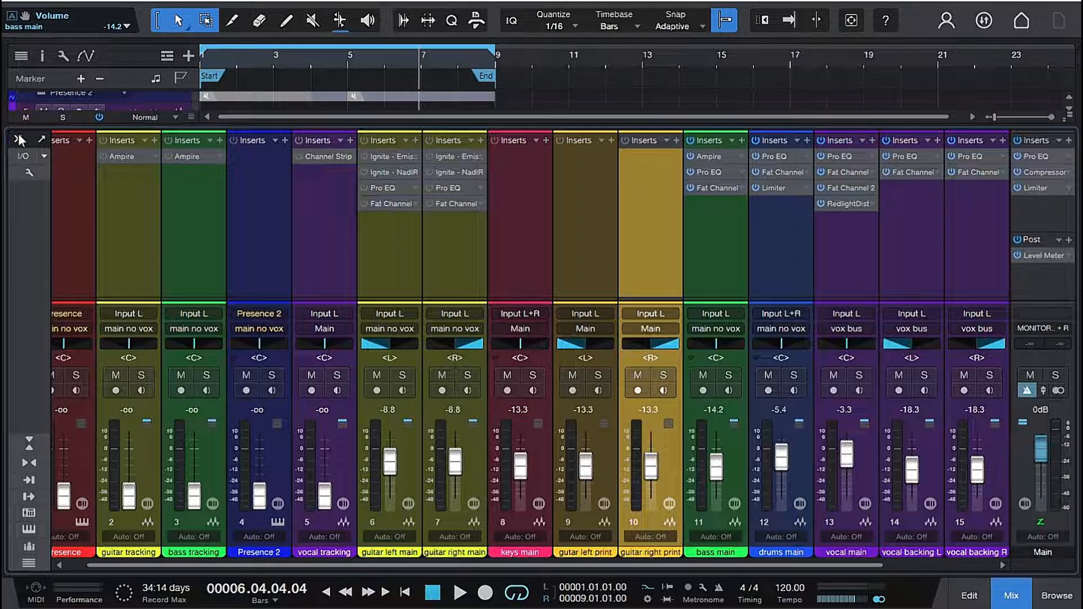
pyautogui.press('F3')
pyautogui.scroll(4, 643, 201)
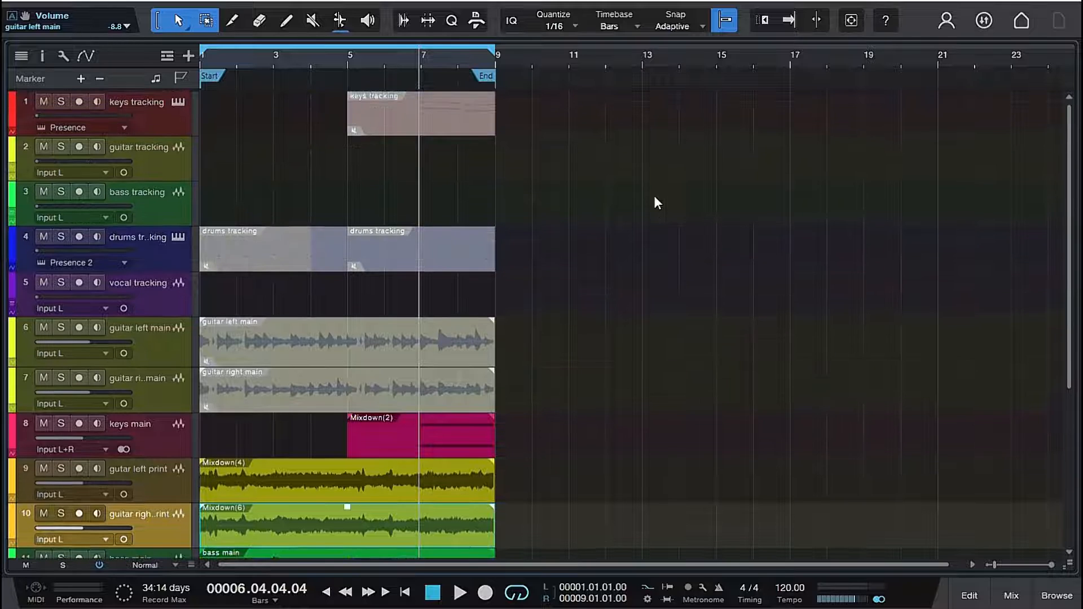
pyautogui.scroll(-5, 654, 196)
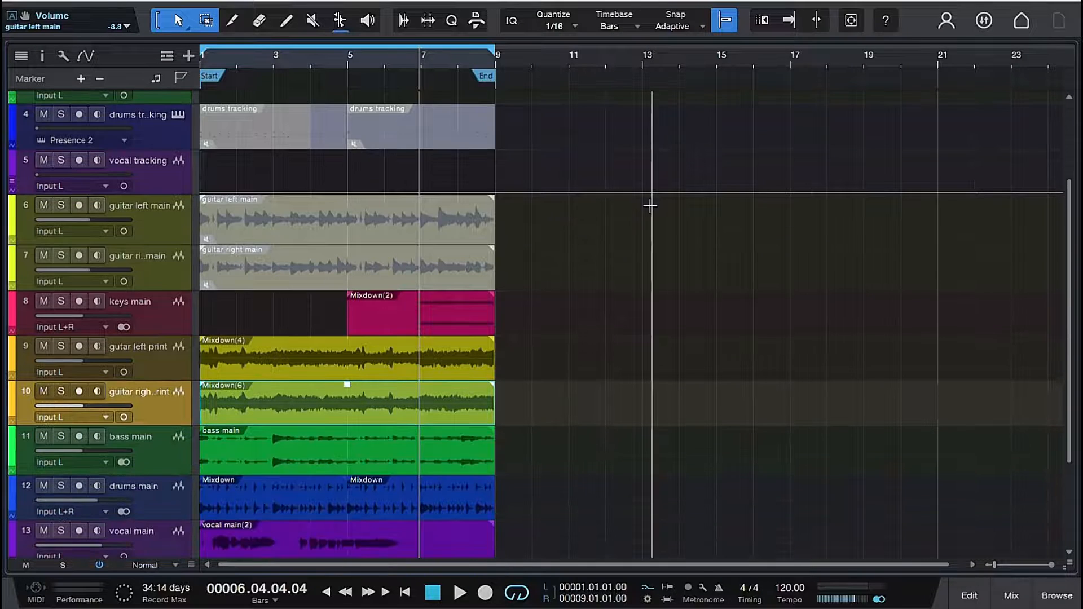
pyautogui.scroll(-1, 637, 209)
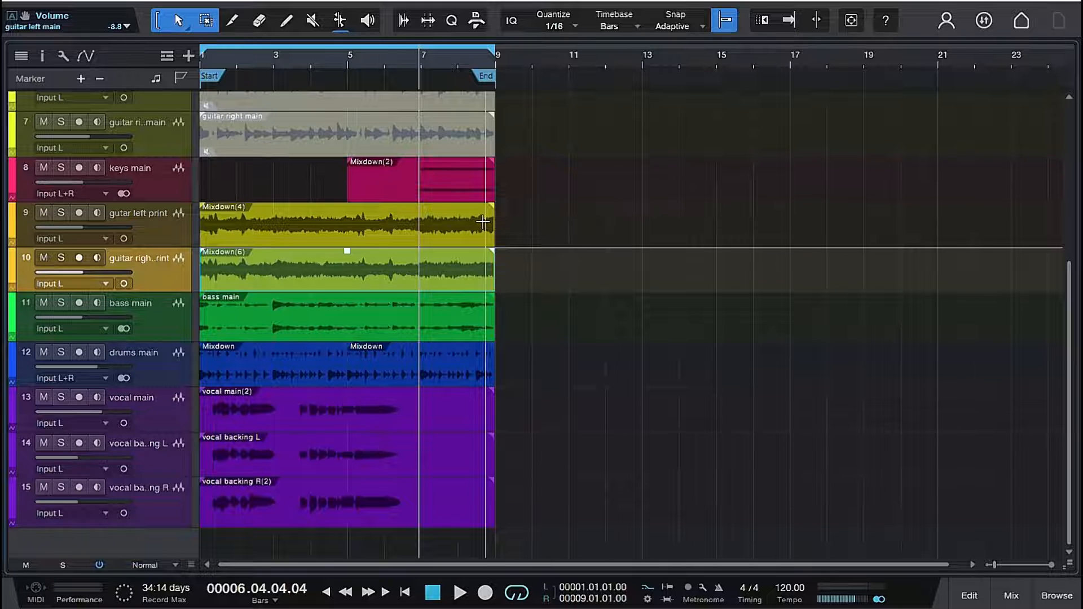
pyautogui.scroll(4, 482, 221)
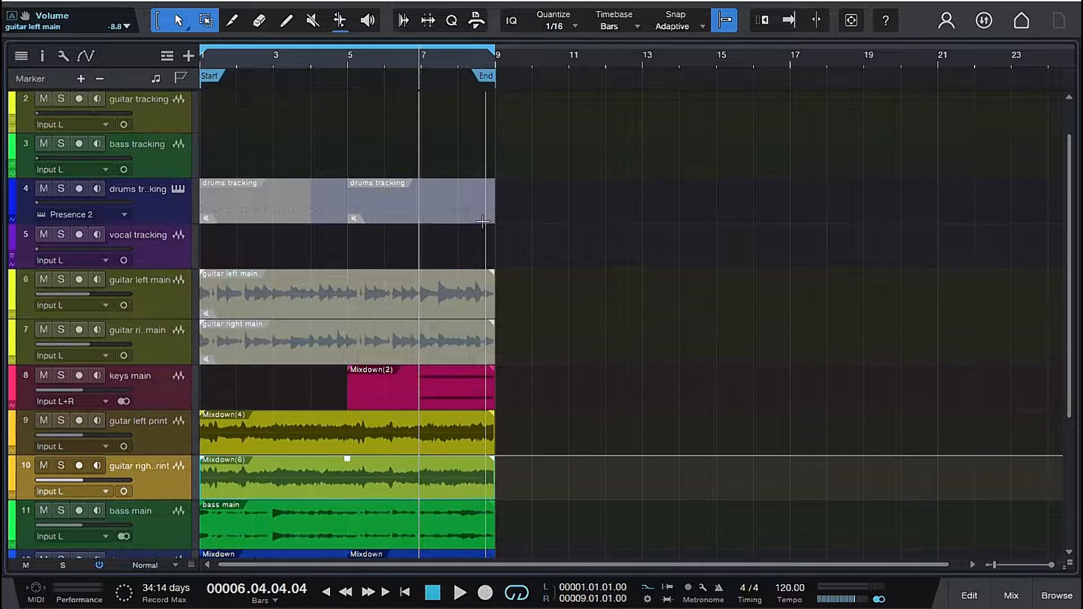
pyautogui.scroll(1, 482, 222)
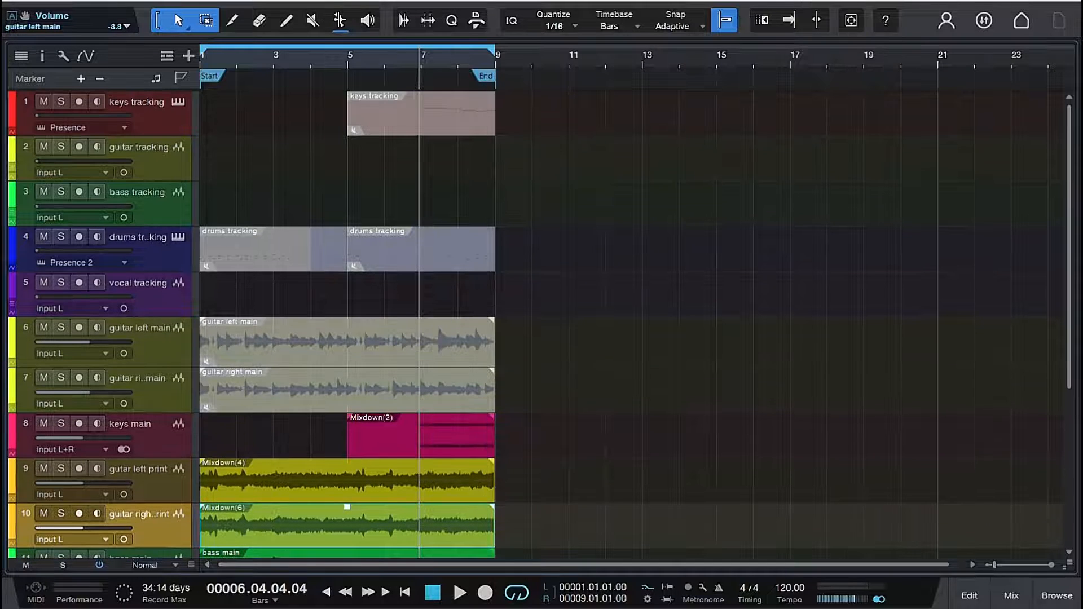
# - Save the song
pyautogui.click(7, 5)
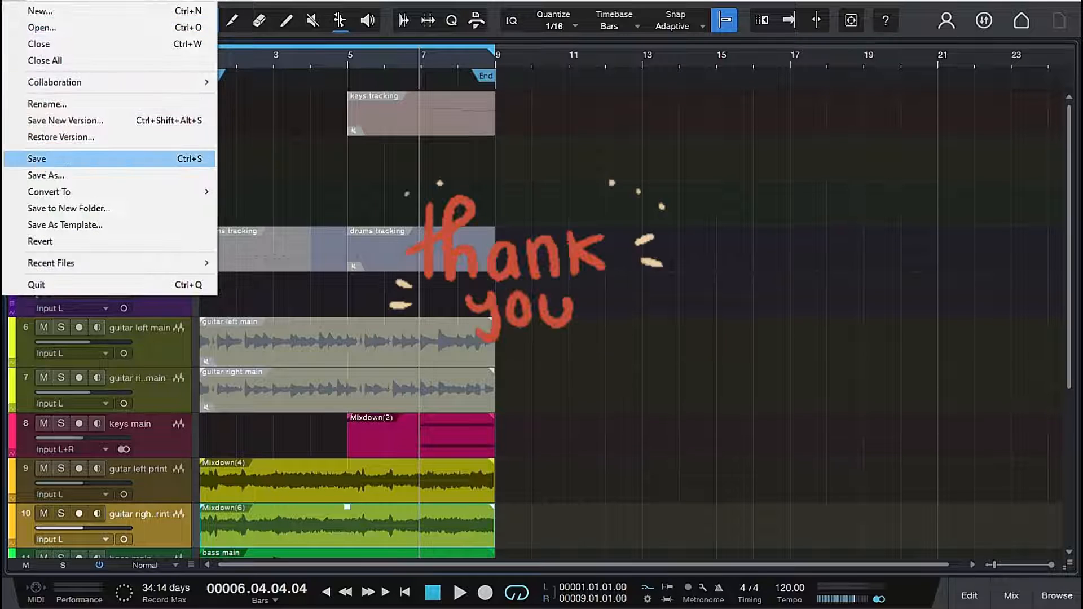
pyautogui.click(118, 157)
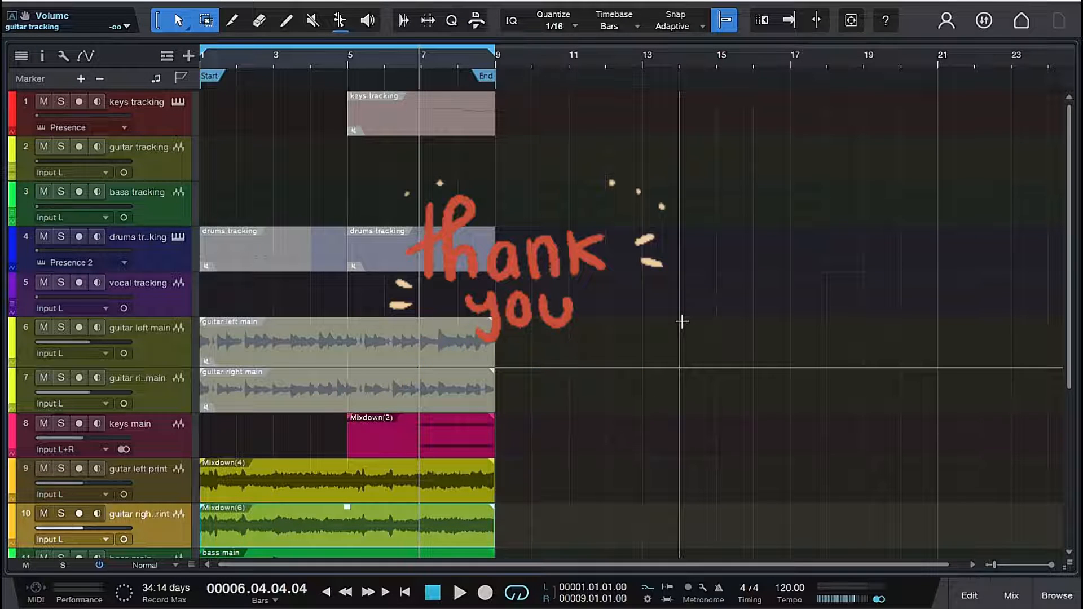